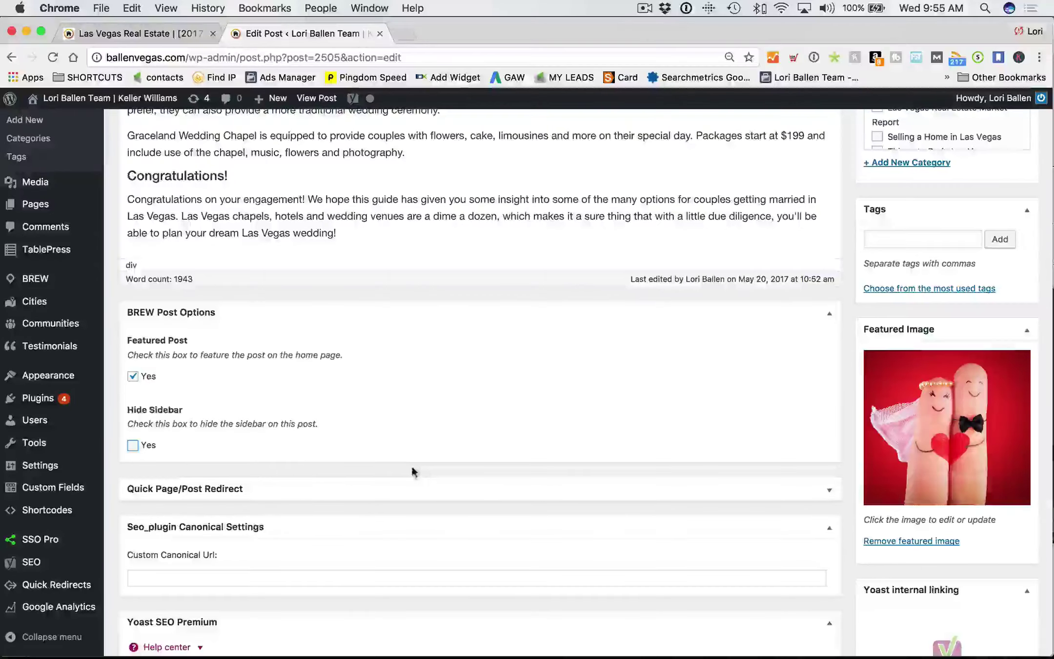
# - Close the wedding post's editor without saving and return to the site's home page
pyautogui.scroll(20, 412, 470)
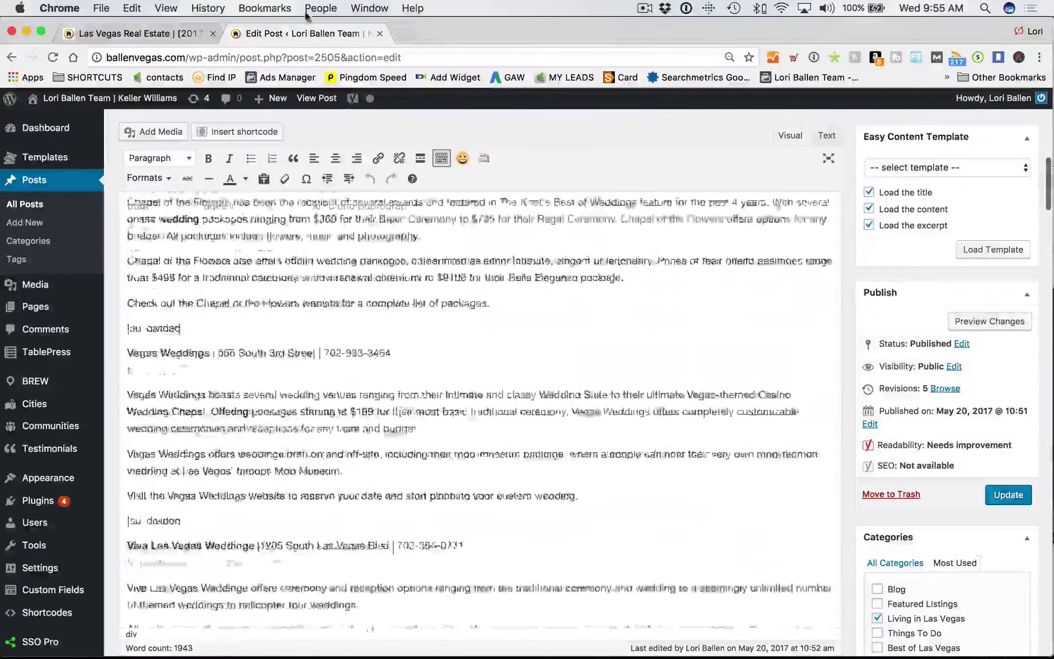
pyautogui.click(149, 33)
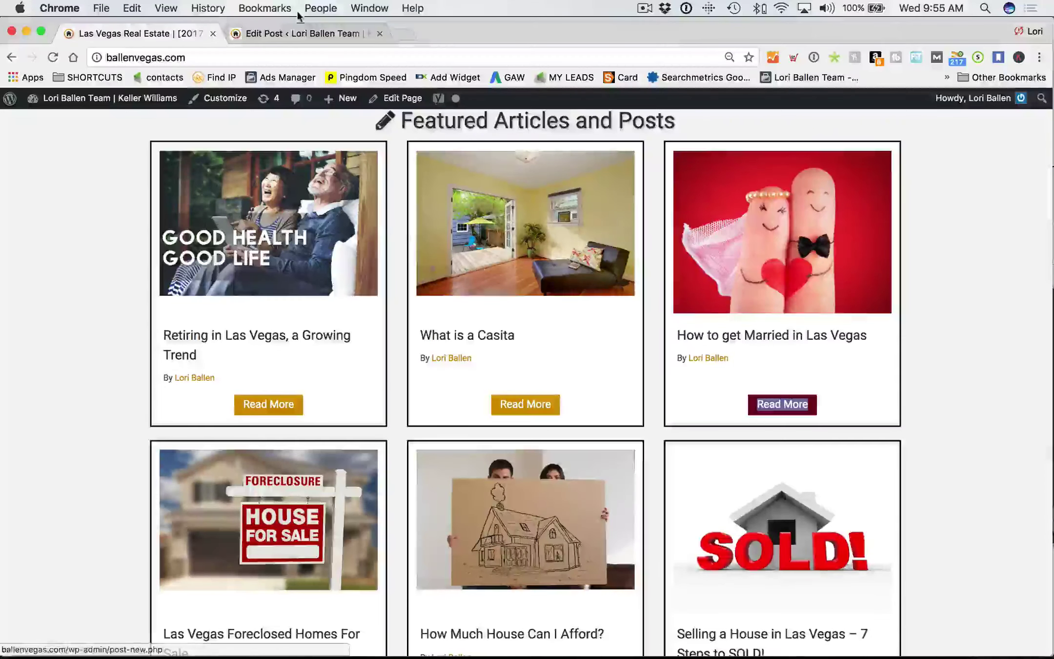
pyautogui.click(372, 39)
pyautogui.click(380, 34)
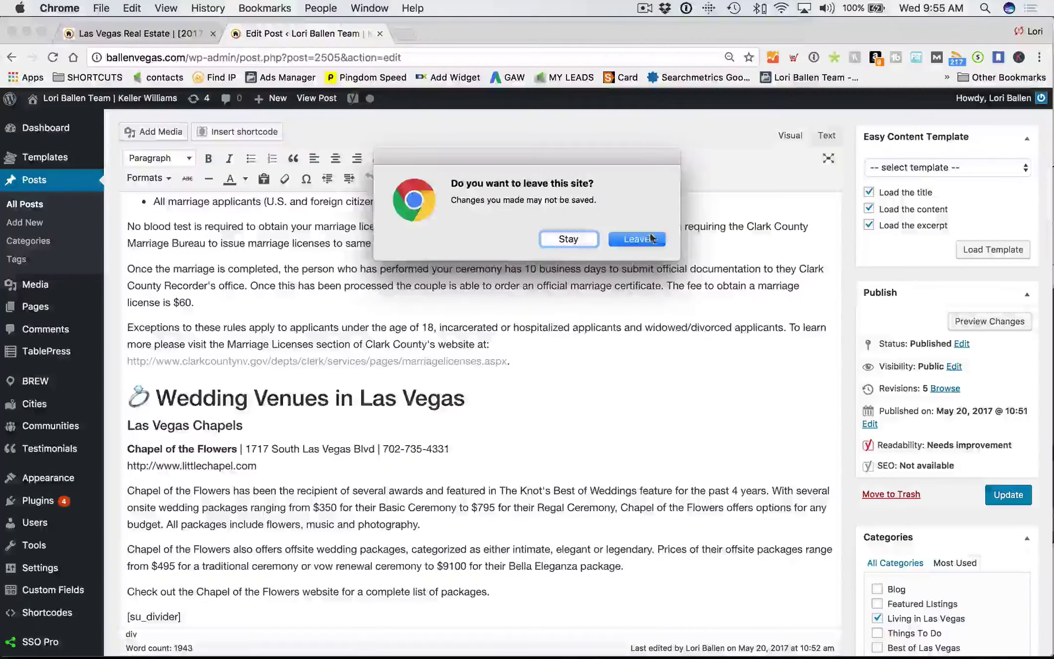
pyautogui.press('Return')
# - Examine the Featured Communities section on the home page, from its first community cards to the end of the grid
pyautogui.scroll(-20, 317, 310)
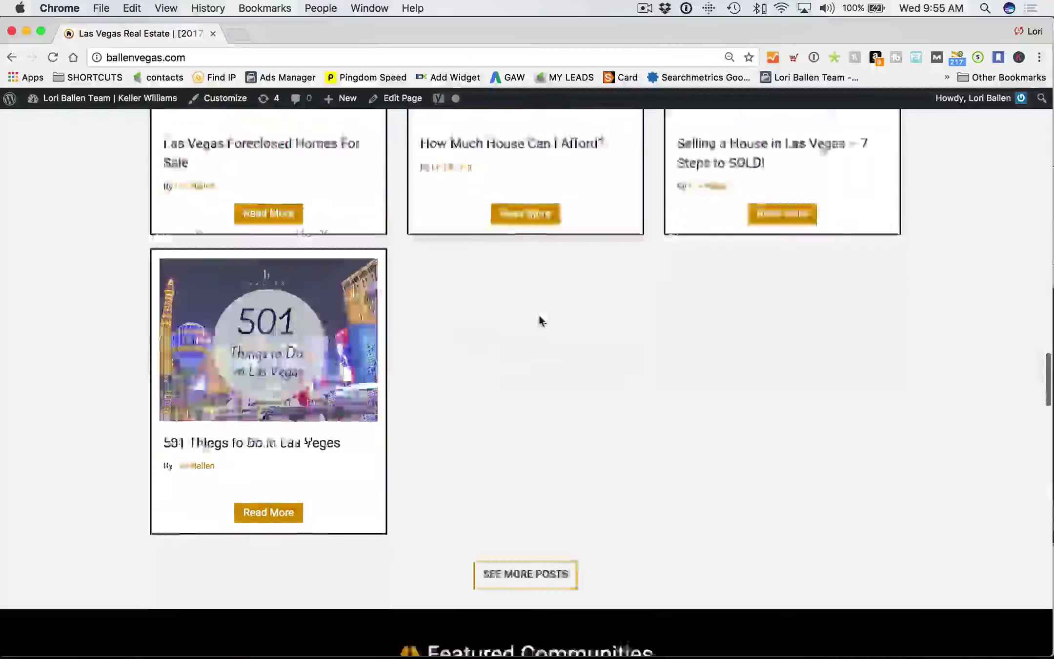
pyautogui.scroll(-10, 385, 316)
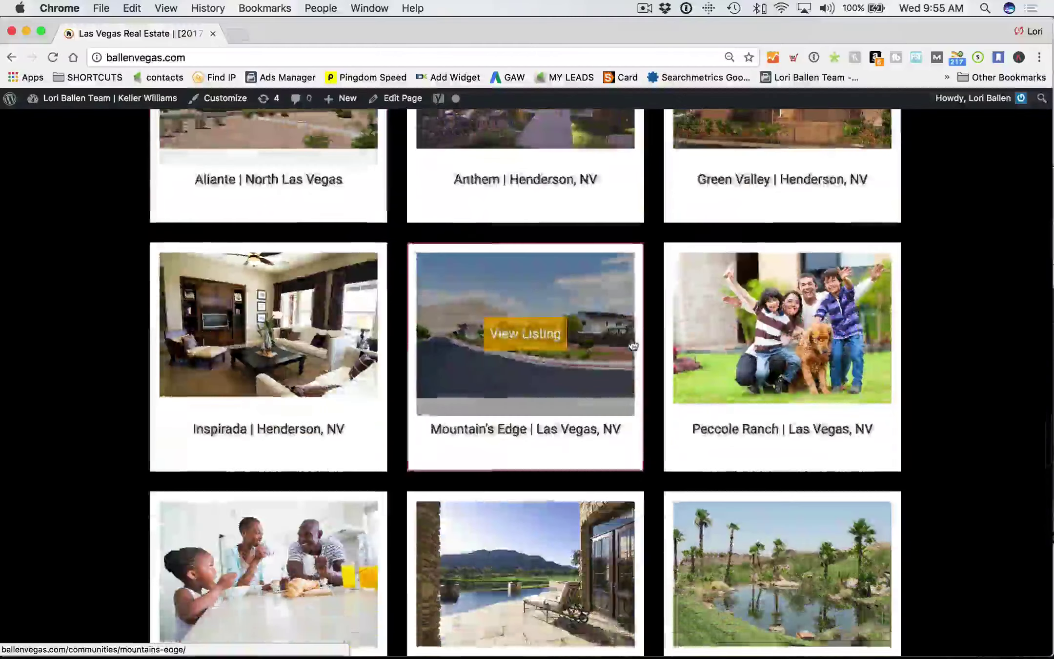
pyautogui.scroll(-20, 633, 345)
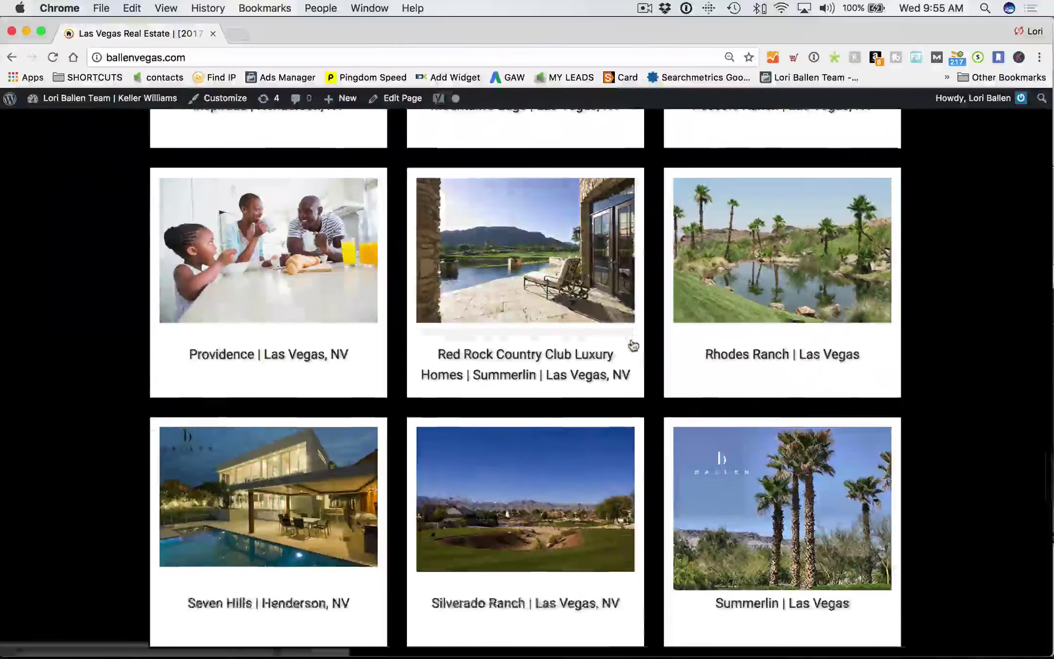
pyautogui.scroll(-10, 629, 350)
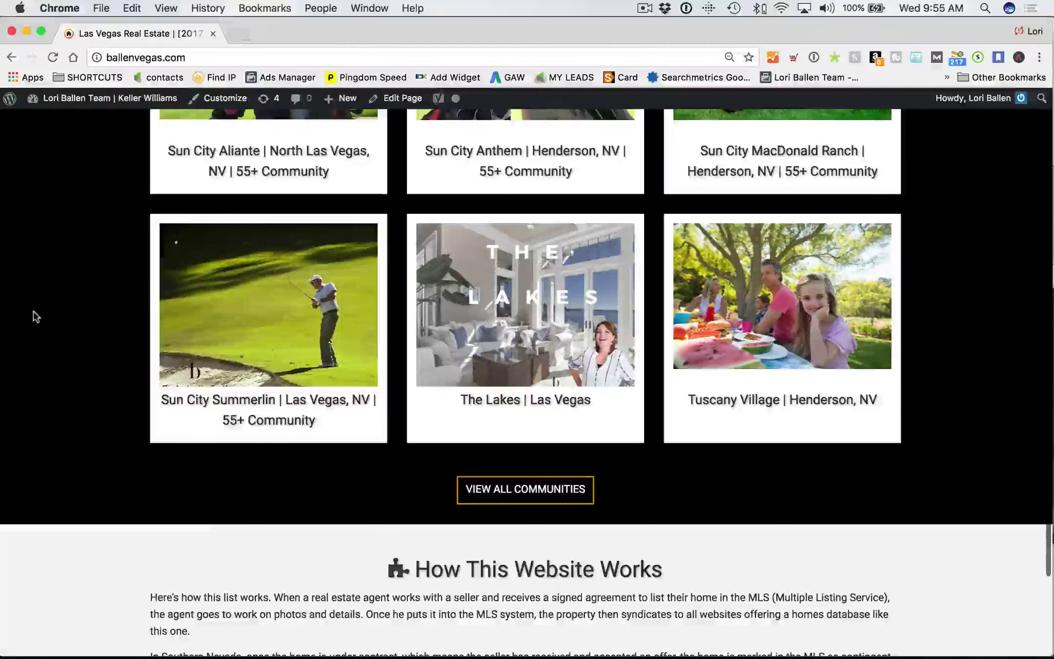
pyautogui.scroll(4, 20, 312)
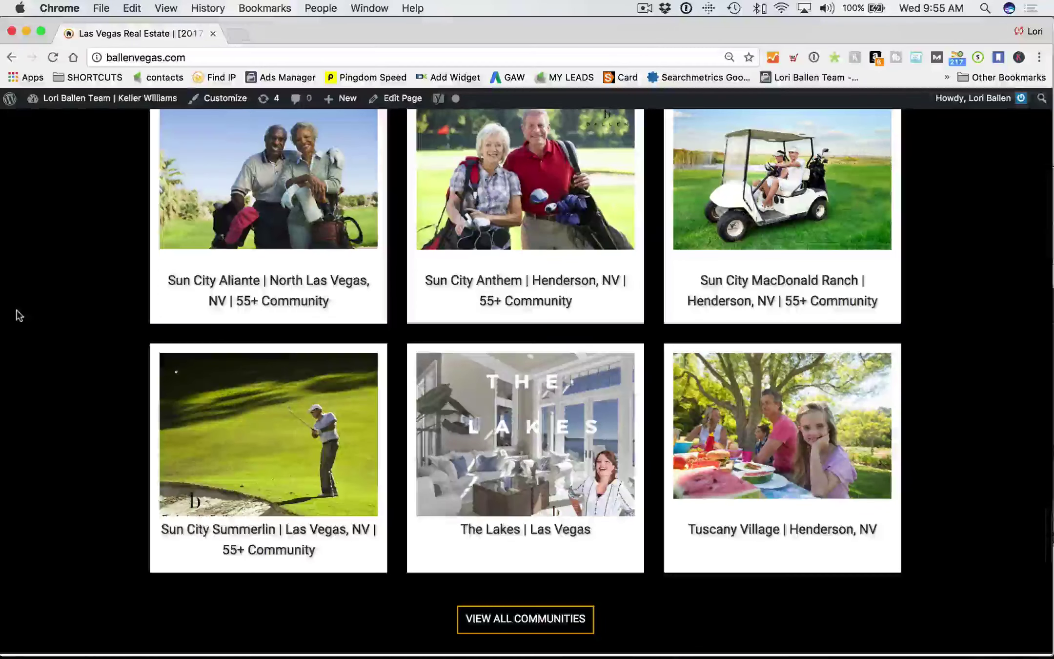
pyautogui.scroll(3, 20, 312)
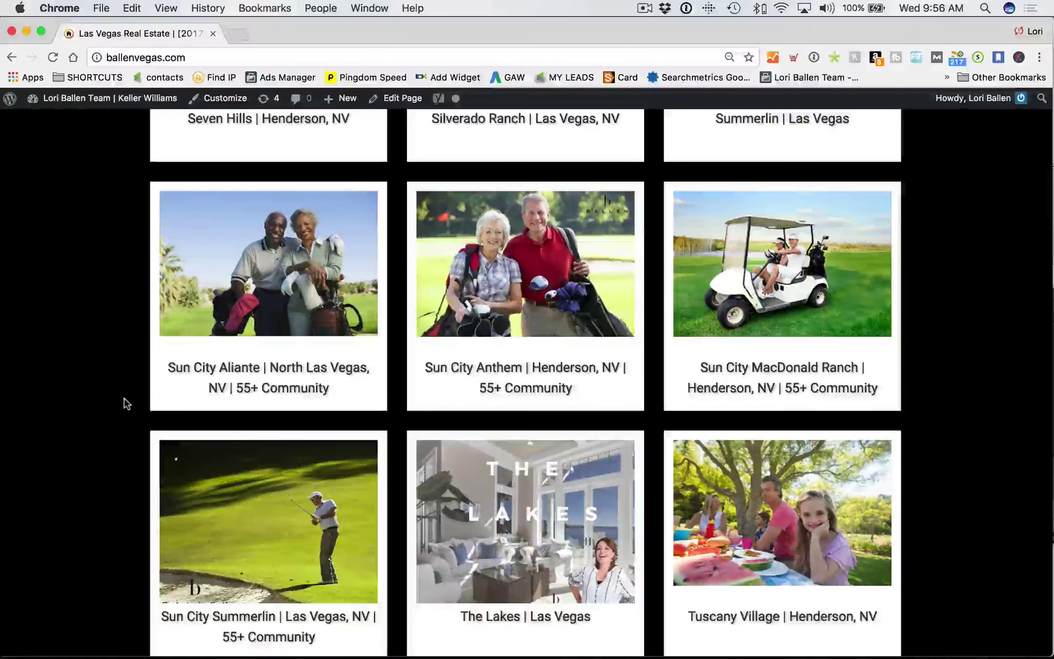
pyautogui.scroll(10, 123, 401)
pyautogui.scroll(20, 125, 409)
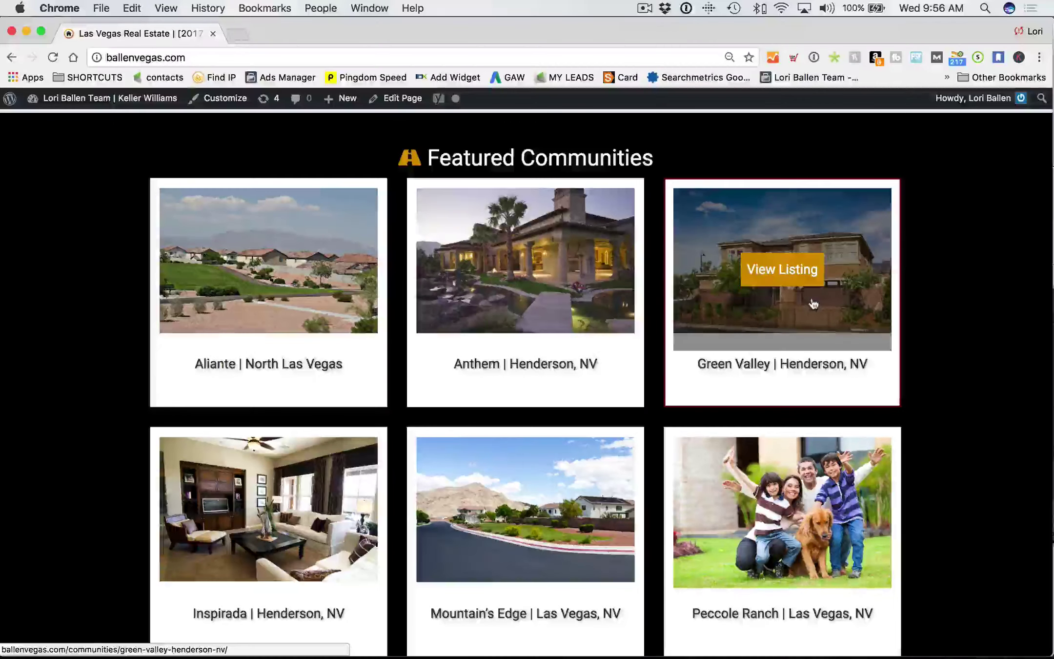
pyautogui.scroll(-20, 813, 304)
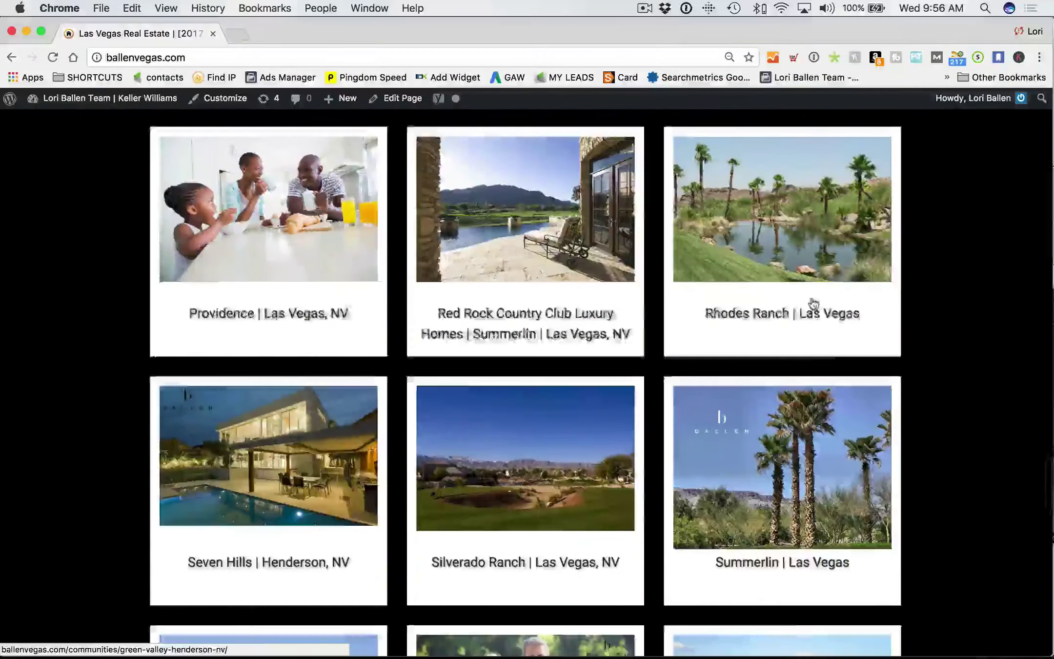
pyautogui.scroll(-18, 808, 305)
pyautogui.scroll(7, 750, 313)
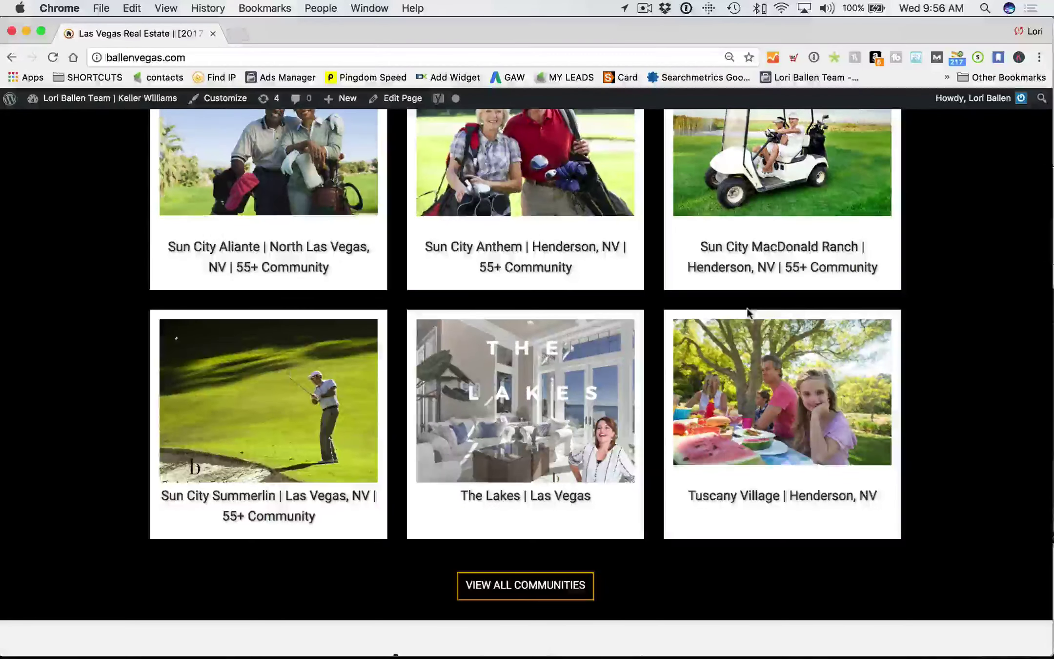
pyautogui.scroll(-2, 745, 320)
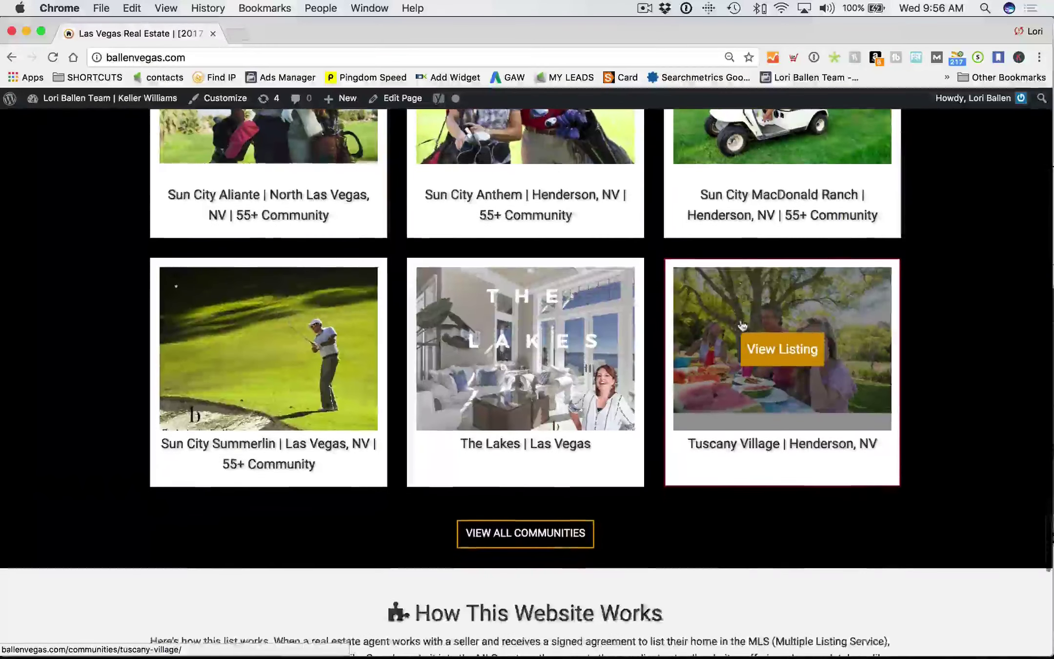
# - Open the full list of communities in a new tab and switch to it
pyautogui.rightClick(528, 541)
pyautogui.click(566, 405)
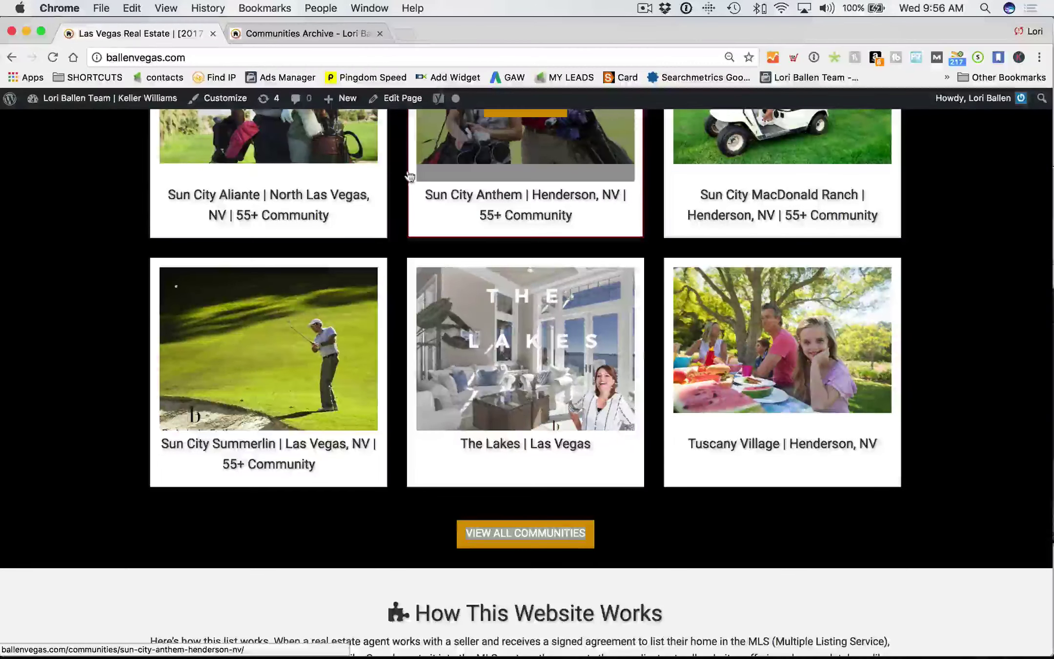
pyautogui.click(372, 34)
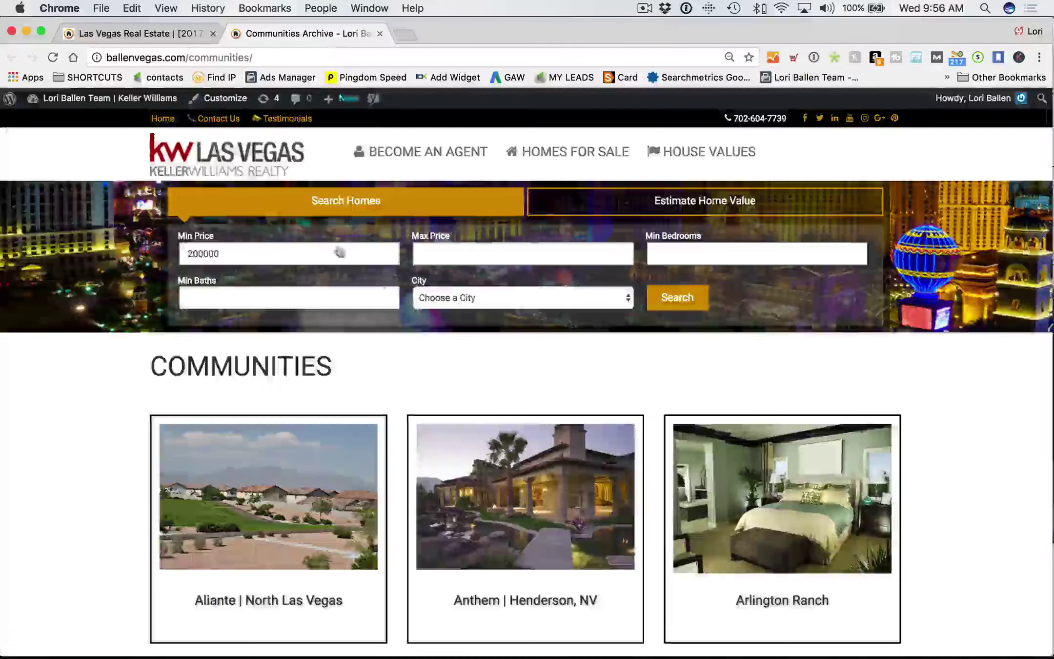
# - Look through the community cards on the Communities archive page, from Aliante to Tuscany Village
pyautogui.scroll(-20, 101, 347)
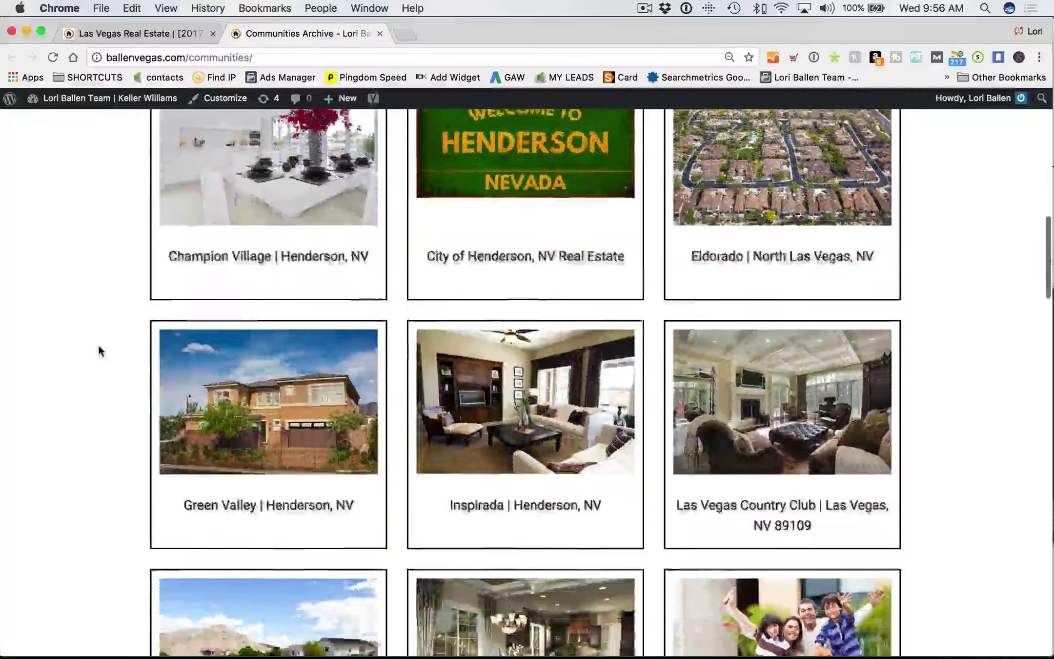
pyautogui.scroll(-20, 99, 352)
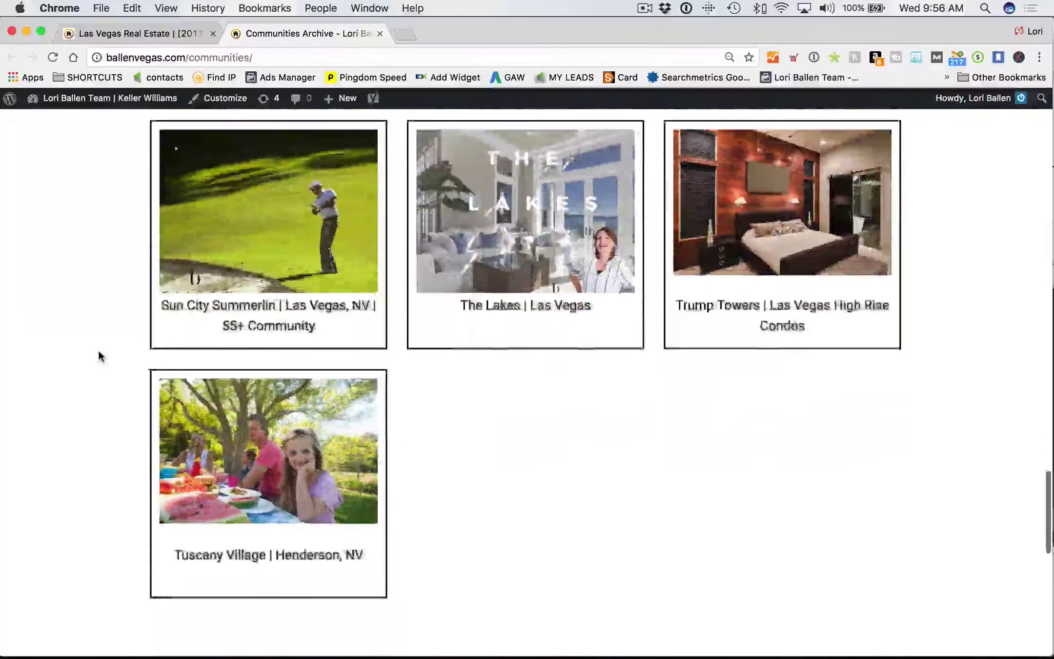
pyautogui.scroll(20, 99, 351)
pyautogui.scroll(-15, 100, 358)
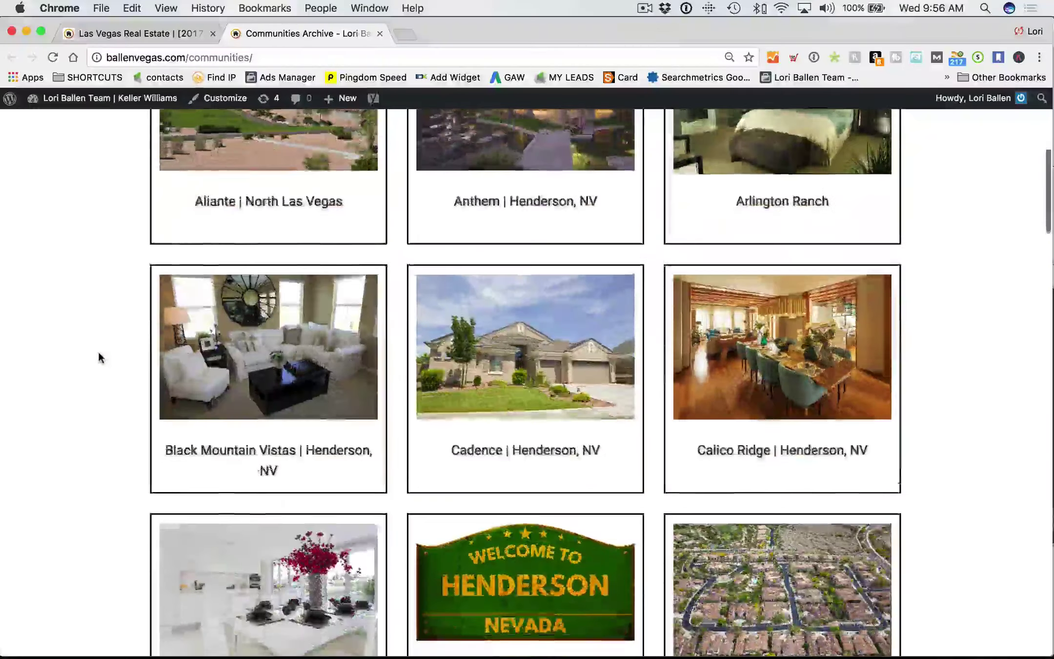
pyautogui.scroll(-5, 99, 358)
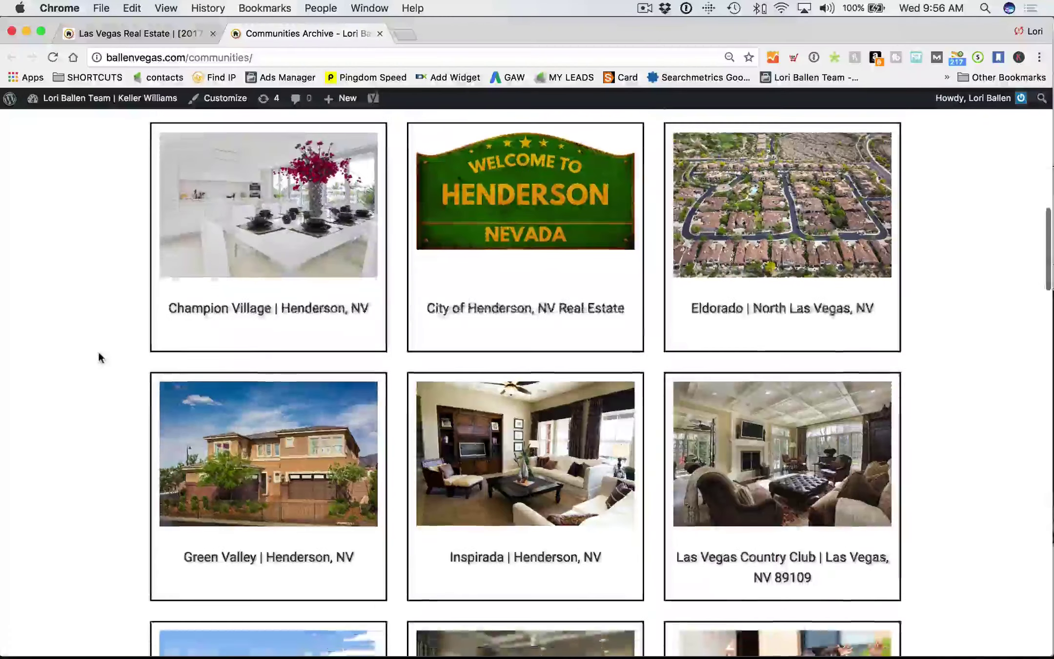
pyautogui.scroll(6, 100, 361)
pyautogui.scroll(7, 99, 360)
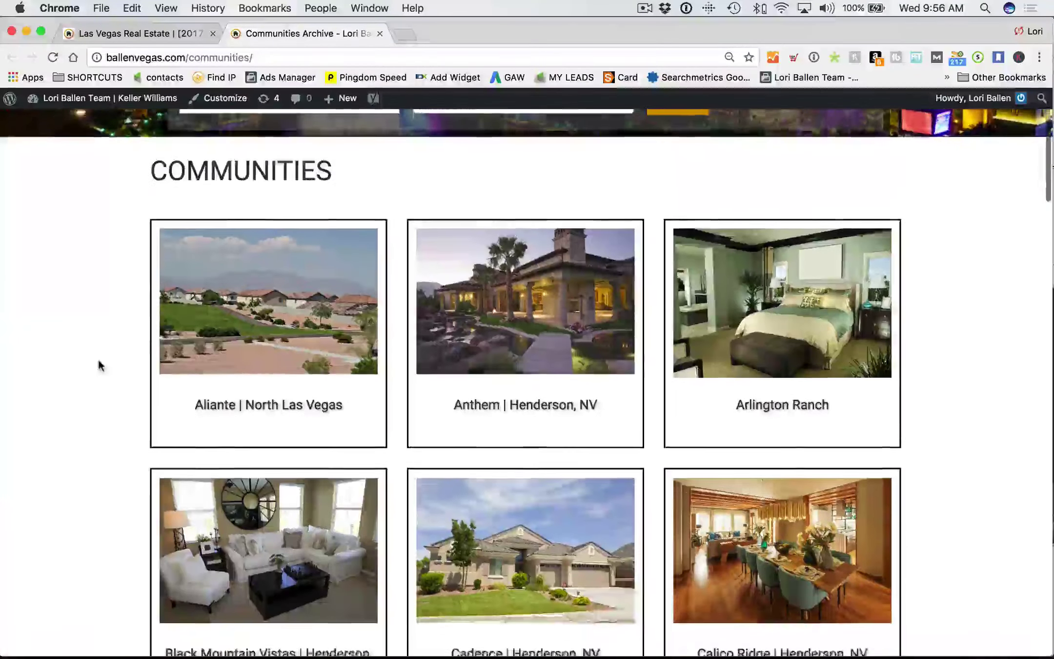
pyautogui.scroll(-9, 99, 362)
pyautogui.scroll(-20, 99, 368)
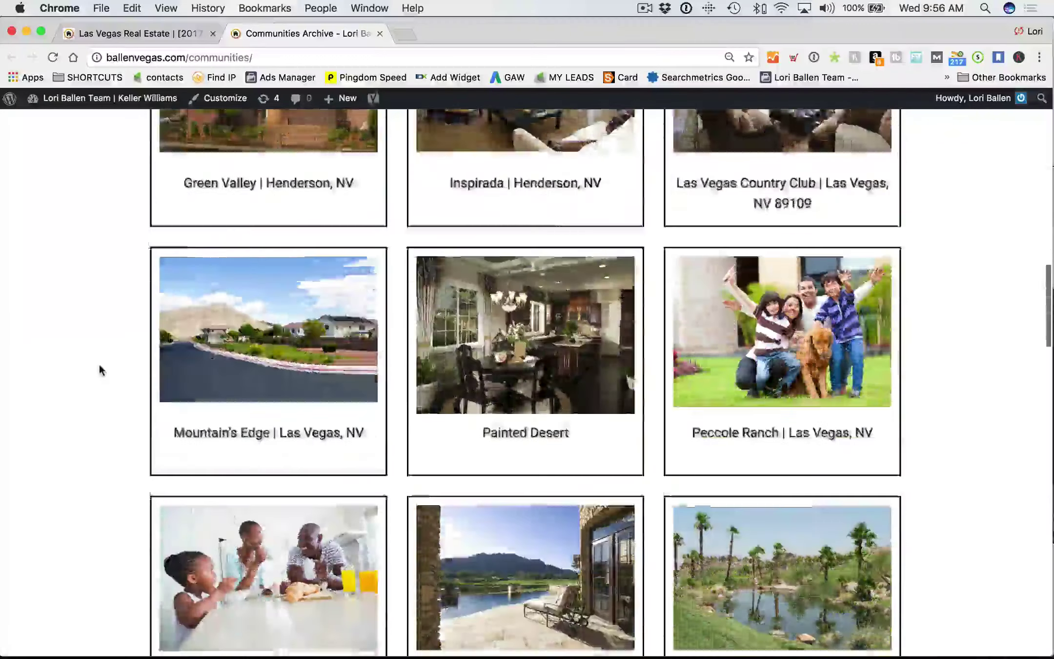
pyautogui.scroll(-10, 100, 370)
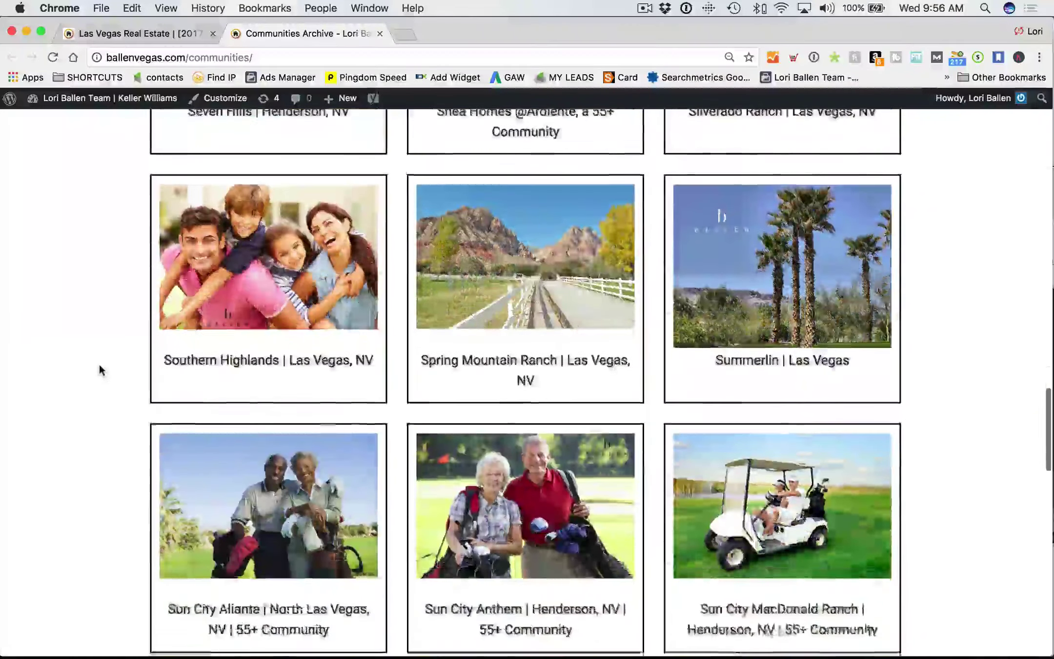
pyautogui.scroll(-4, 100, 370)
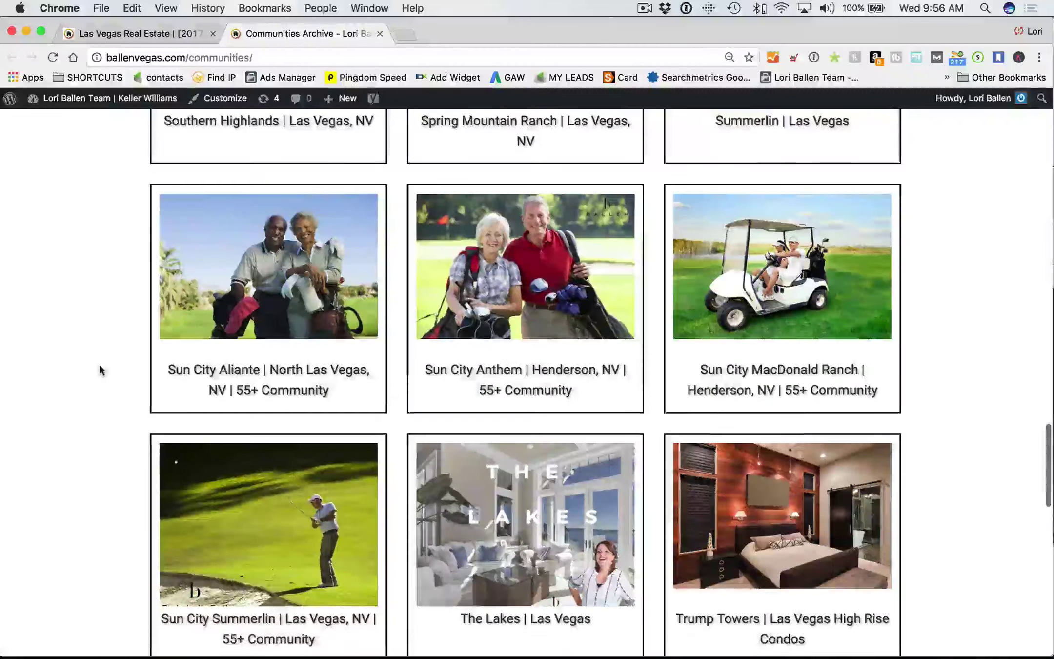
pyautogui.scroll(-5, 100, 369)
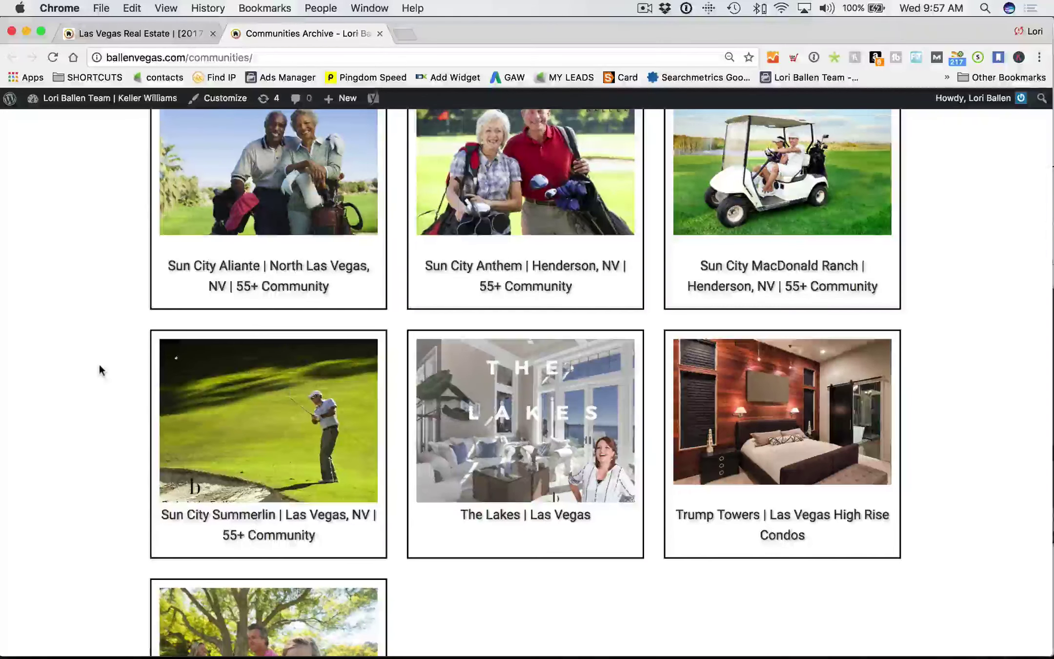
pyautogui.scroll(-5, 288, 480)
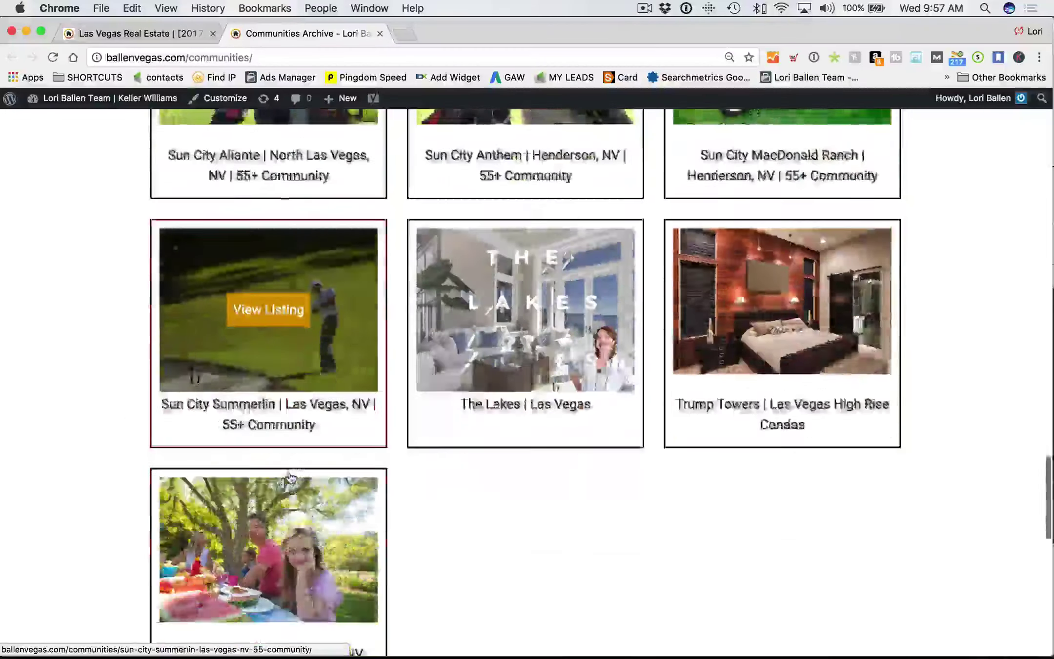
# - Open the Sun City MacDonald Ranch community page and look over its description and home listings
pyautogui.scroll(5, 291, 479)
pyautogui.scroll(4, 291, 478)
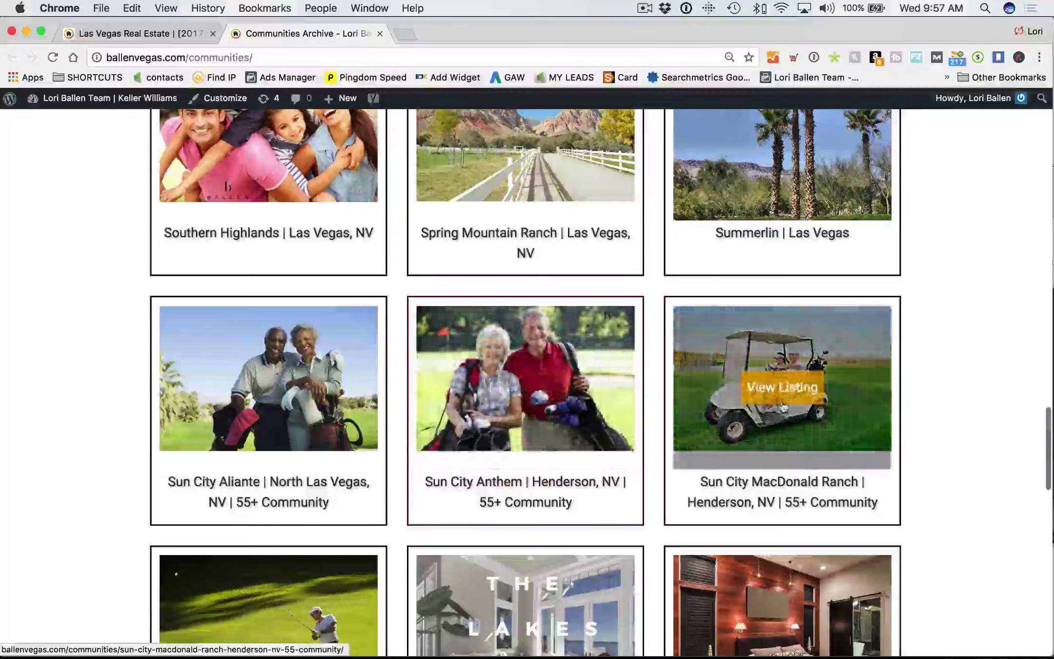
pyautogui.click(782, 406)
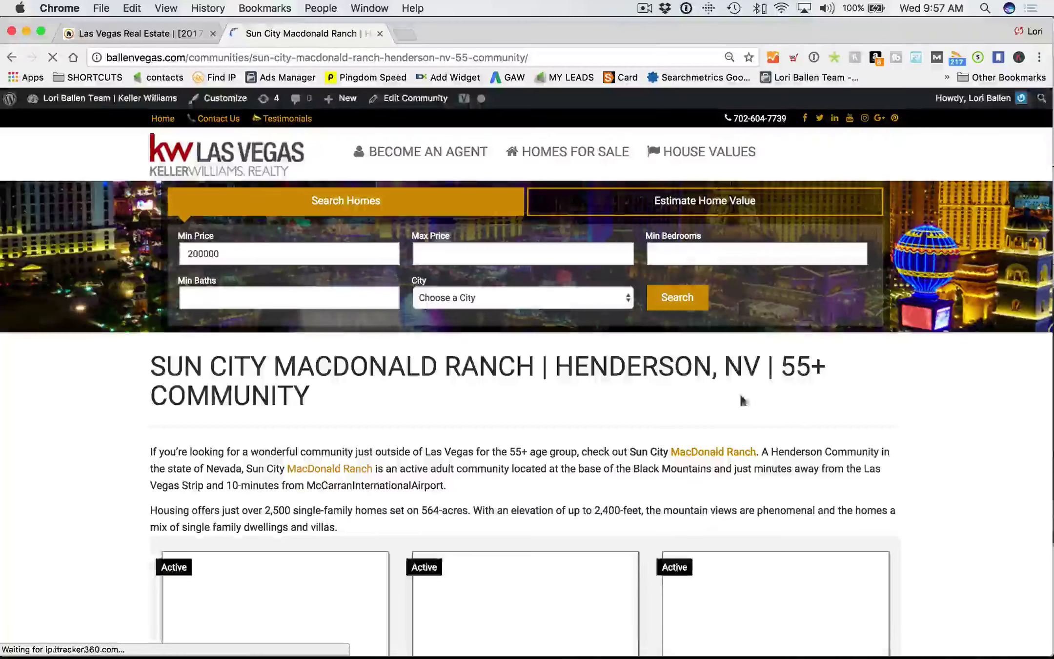
pyautogui.scroll(-3, 491, 401)
pyautogui.scroll(-10, 491, 401)
pyautogui.scroll(12, 265, 410)
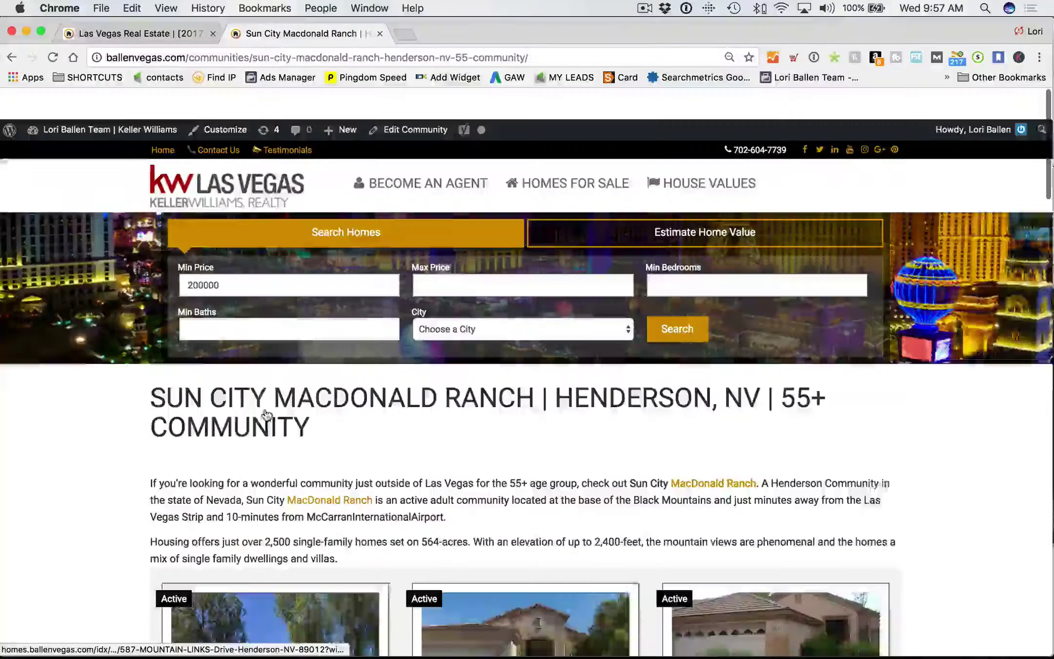
pyautogui.scroll(-3, 265, 410)
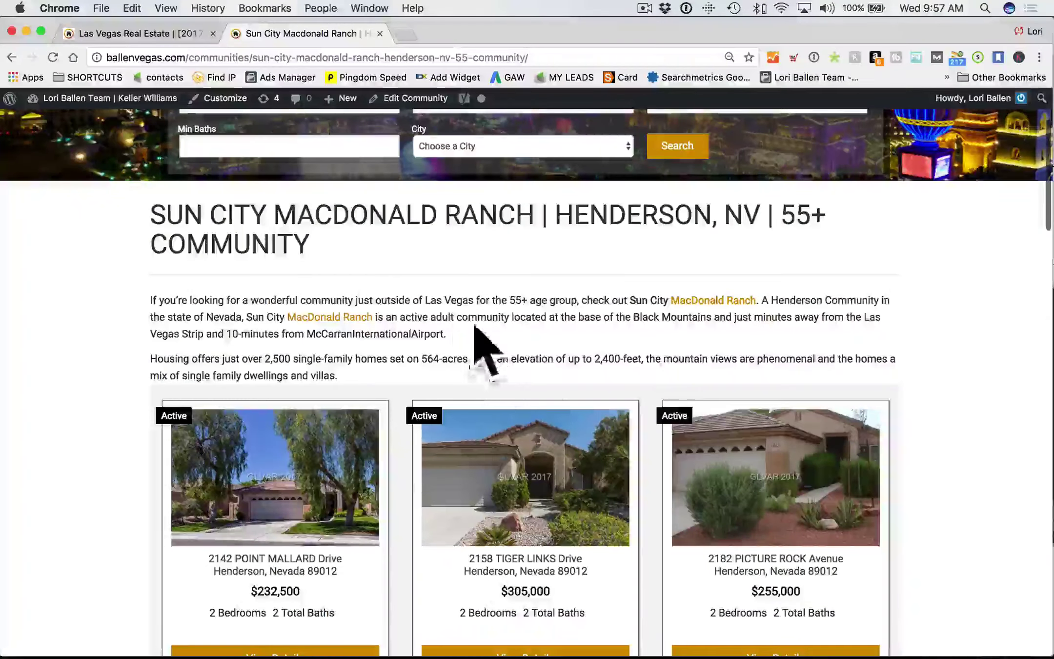
pyautogui.scroll(1, 273, 222)
pyautogui.scroll(2, 274, 222)
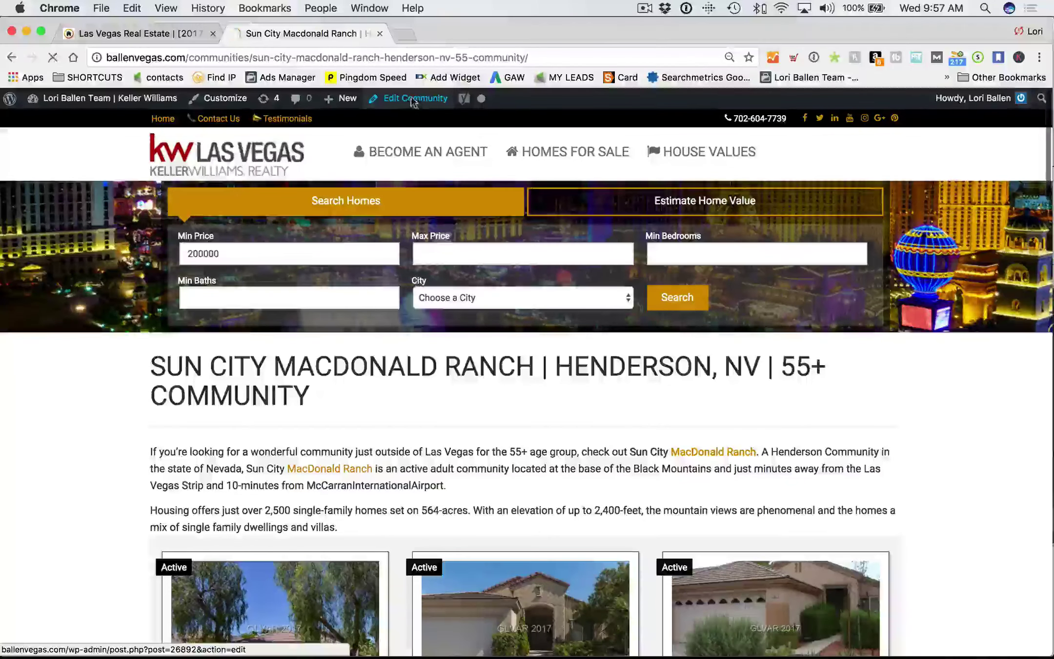
# - Open the Sun City MacDonald Ranch community for editing and review its content, image and Featured Community option
pyautogui.click(412, 99)
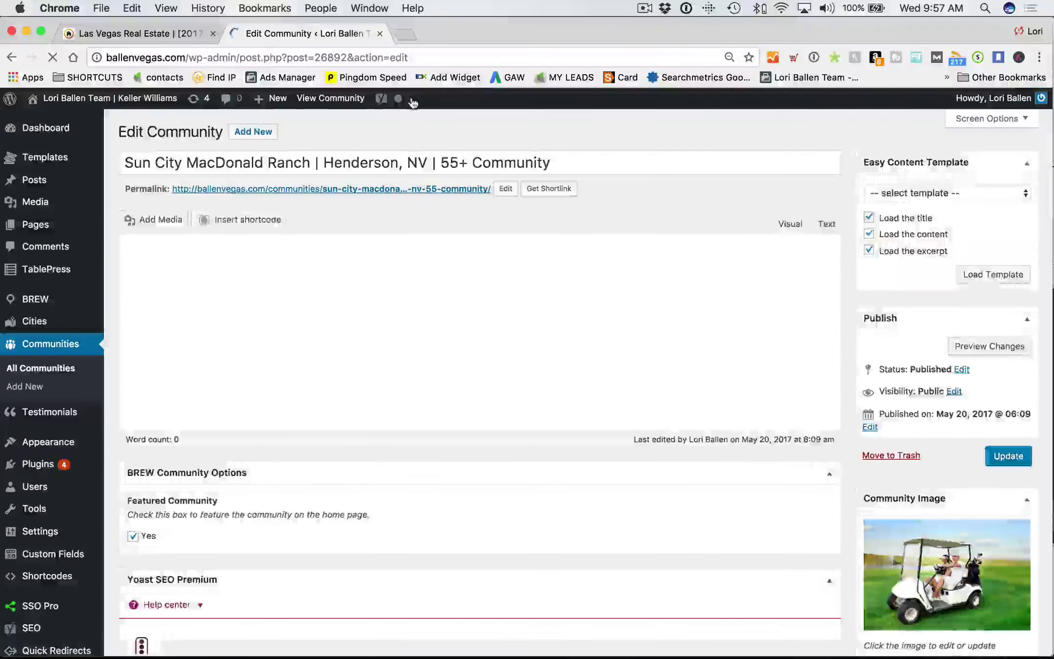
pyautogui.scroll(-7, 808, 336)
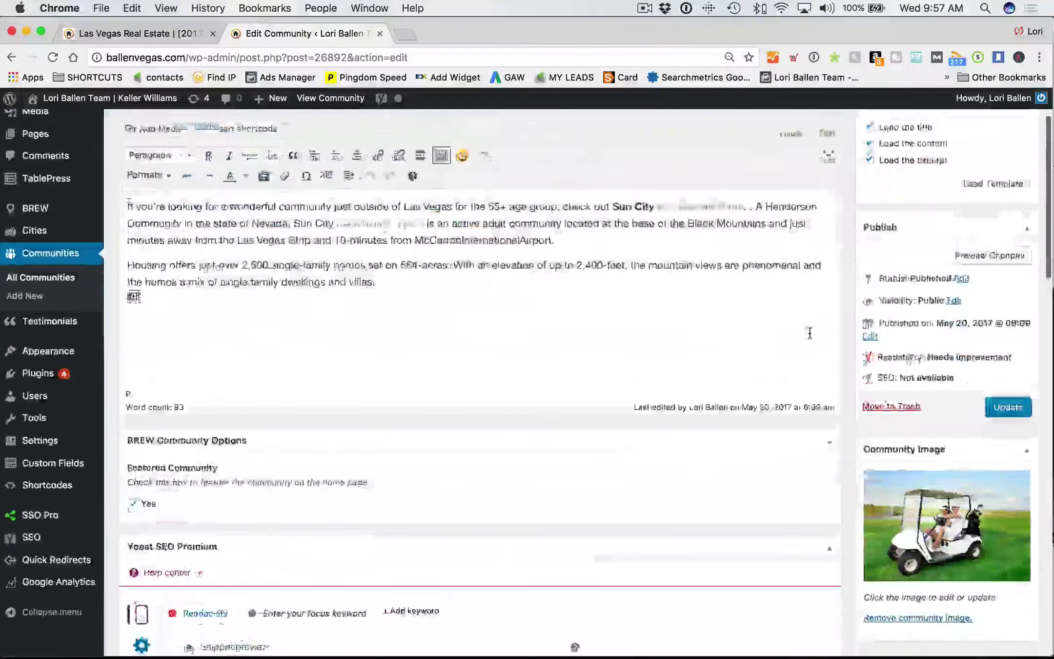
pyautogui.scroll(10, 793, 328)
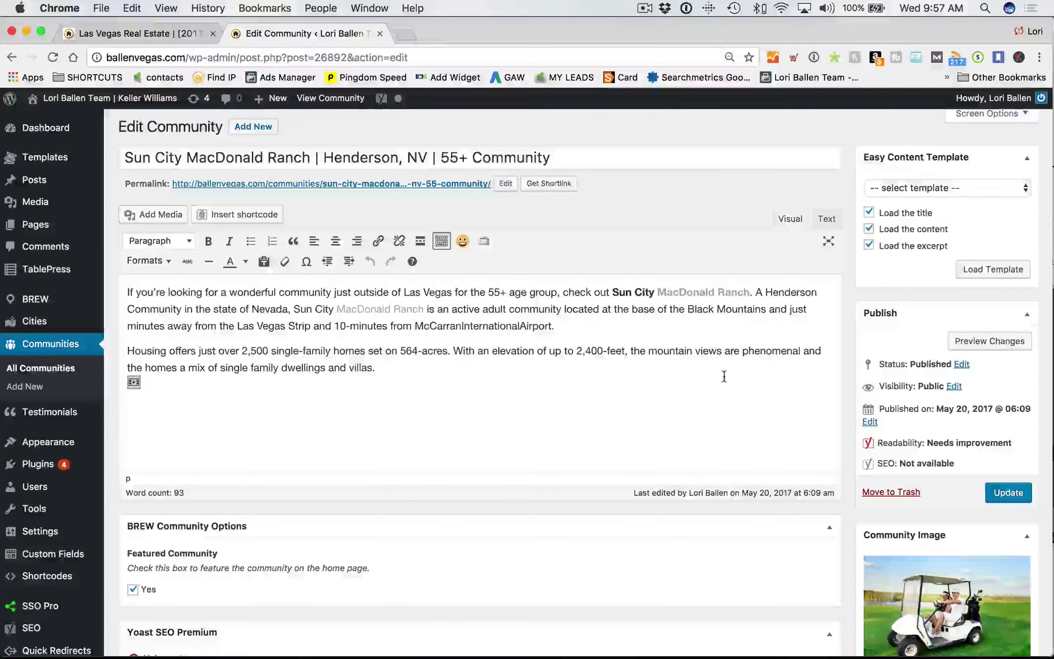
pyautogui.scroll(2, 724, 375)
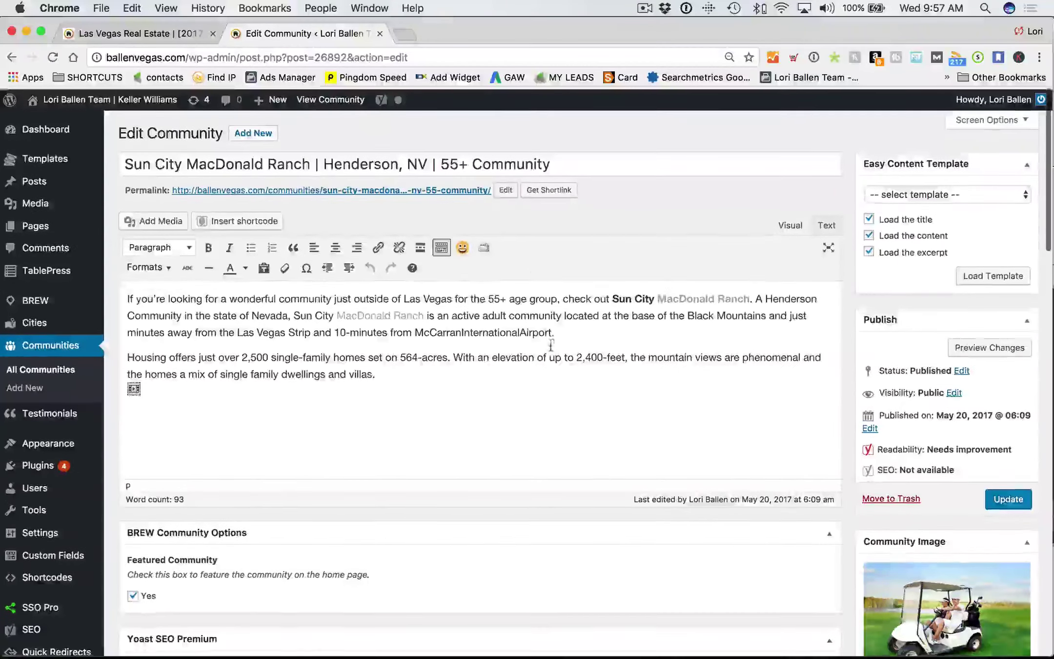
# - Switch back to the home page's Featured Communities section
pyautogui.click(187, 31)
pyautogui.moveTo(620, 476)
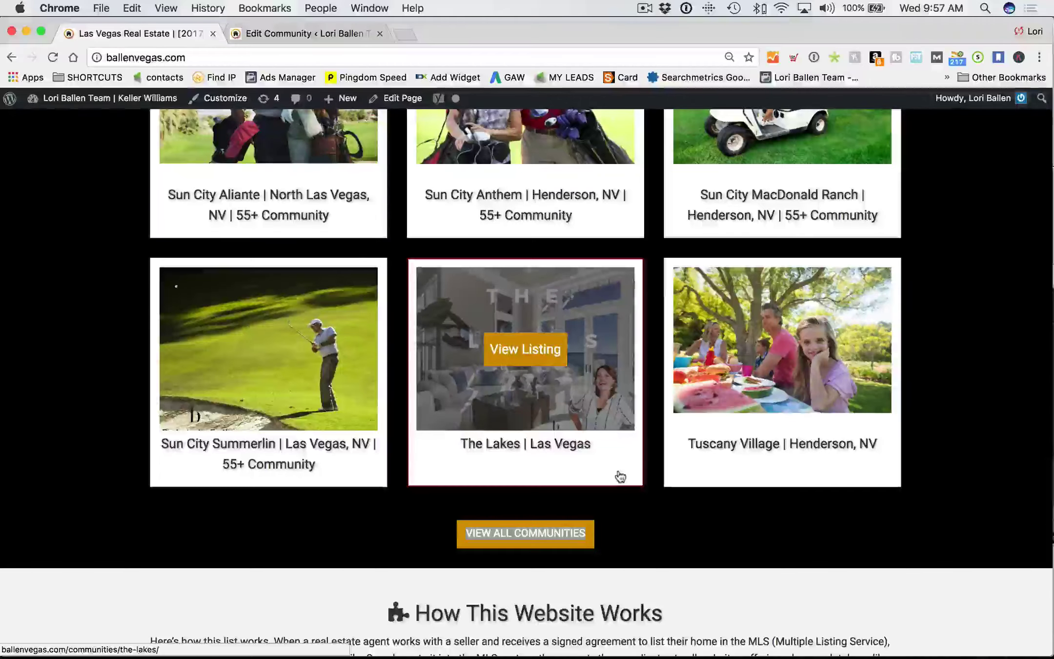
# - Look over the home page's How This Website Works text and the footer link columns beneath it
pyautogui.scroll(-5, 620, 476)
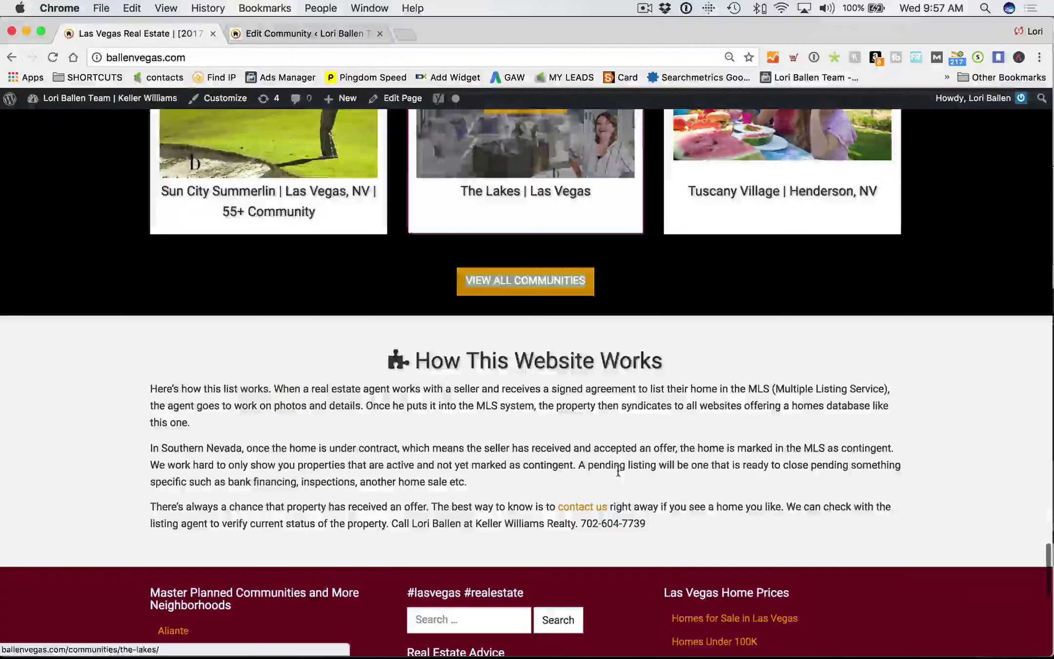
pyautogui.scroll(-3, 618, 474)
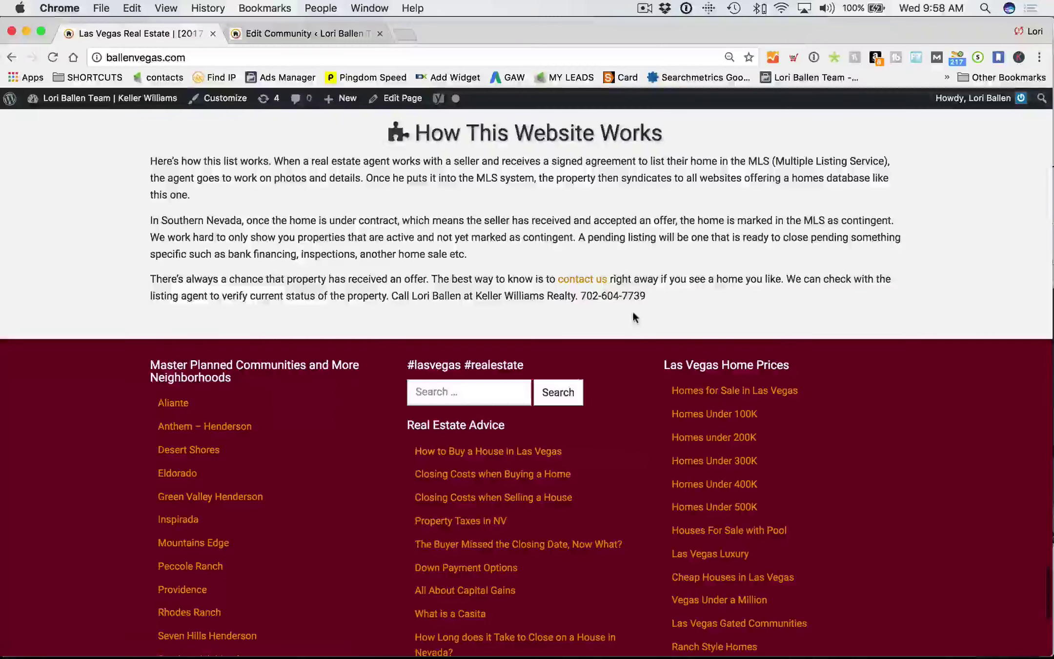
pyautogui.scroll(-1, 724, 309)
pyautogui.scroll(1, 724, 313)
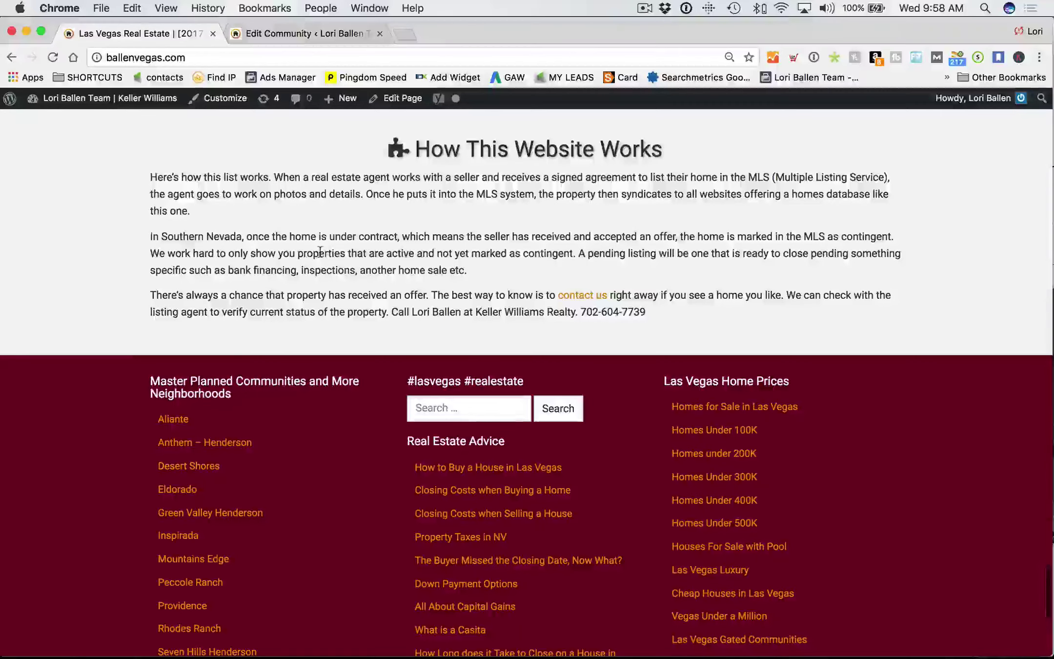
pyautogui.scroll(-8, 437, 249)
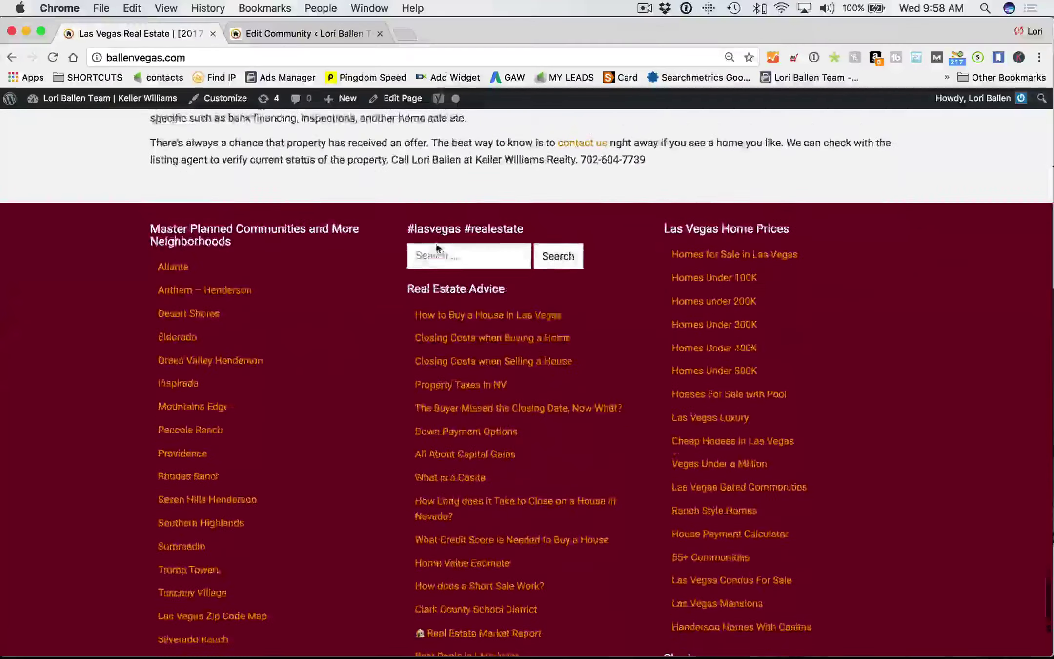
pyautogui.scroll(3, 435, 252)
pyautogui.scroll(1, 492, 203)
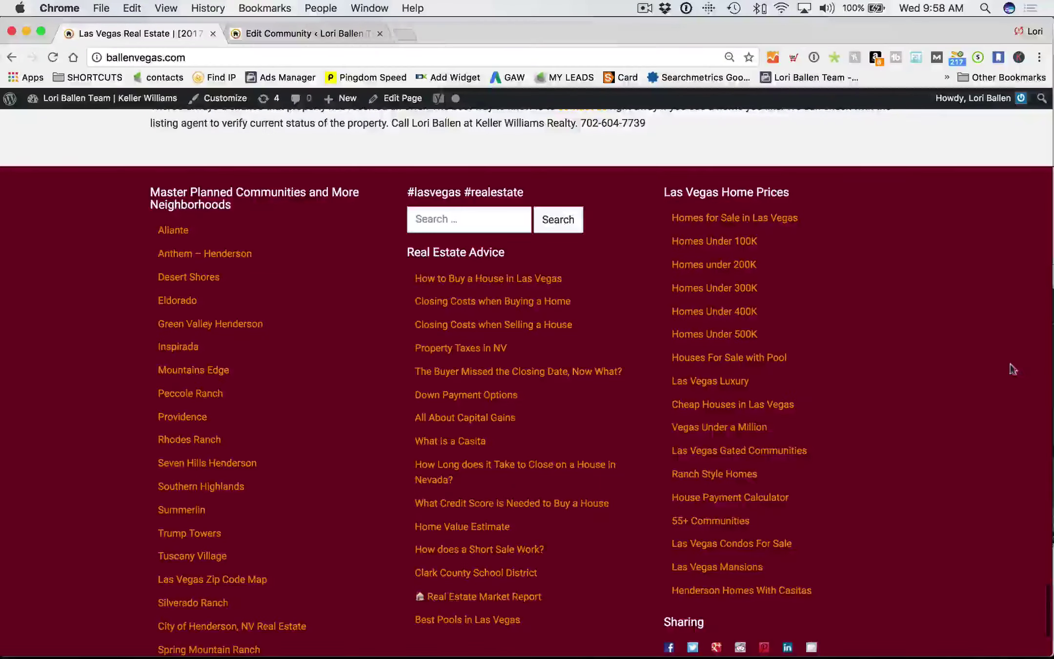
# - Return to the home page's featured listings and open the site customizer
pyautogui.scroll(8, 1018, 362)
pyautogui.scroll(20, 1018, 361)
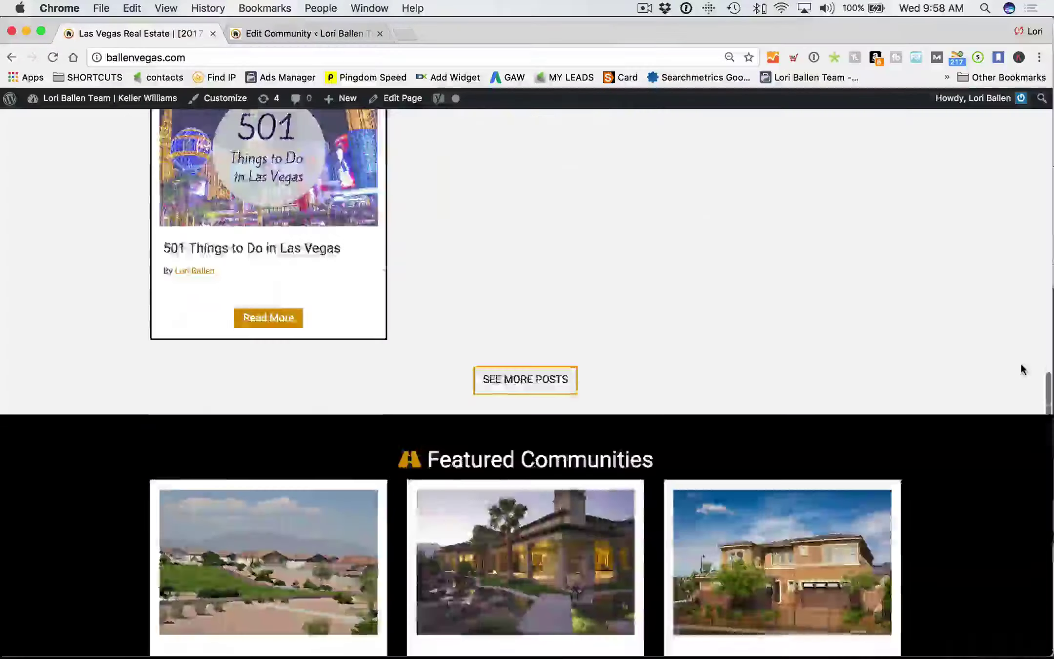
pyautogui.scroll(-2, 987, 364)
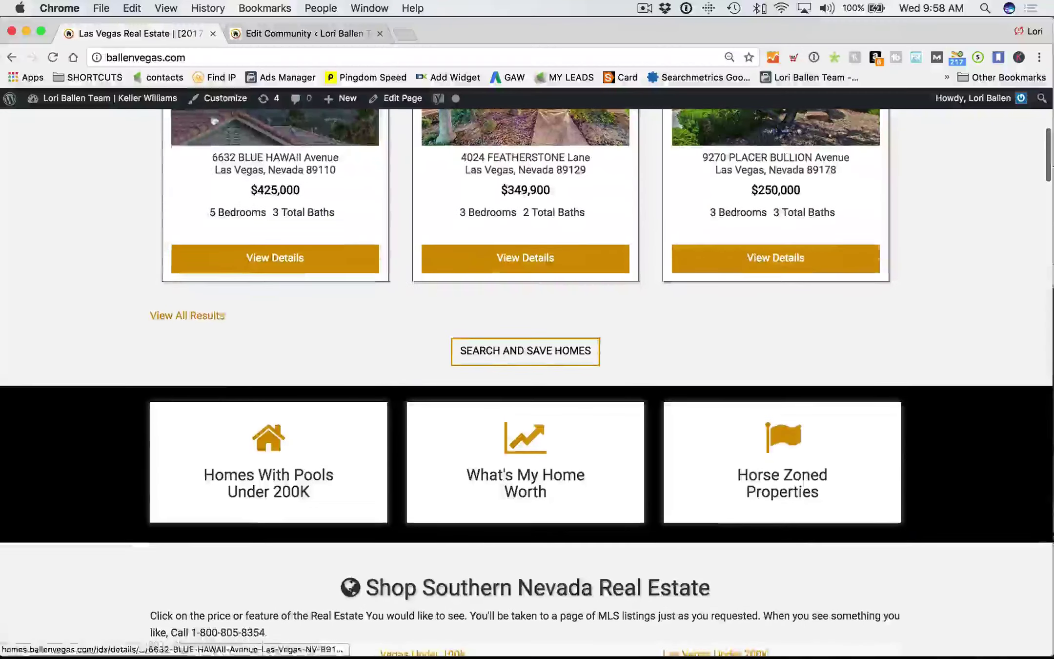
pyautogui.click(219, 100)
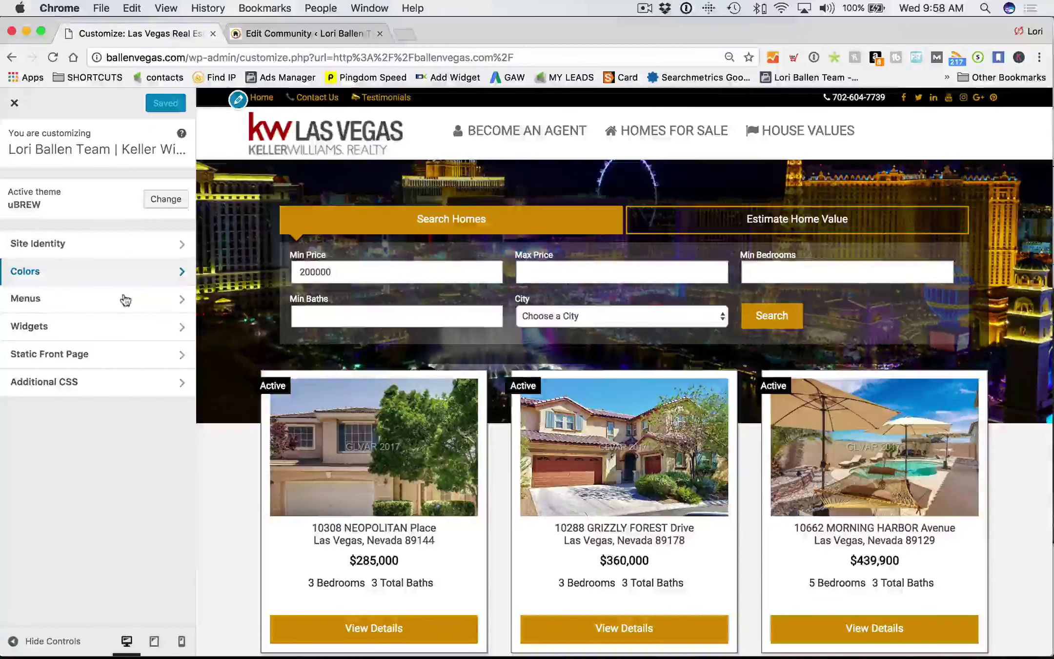
# - Reopen the site's home page separately, open it for editing, and expand the BREW Featured Icon Boxes section
pyautogui.keyDown('shift'); pyautogui.keyDown('super'); pyautogui.click(262, 98); pyautogui.keyUp('super'); pyautogui.keyUp('shift')
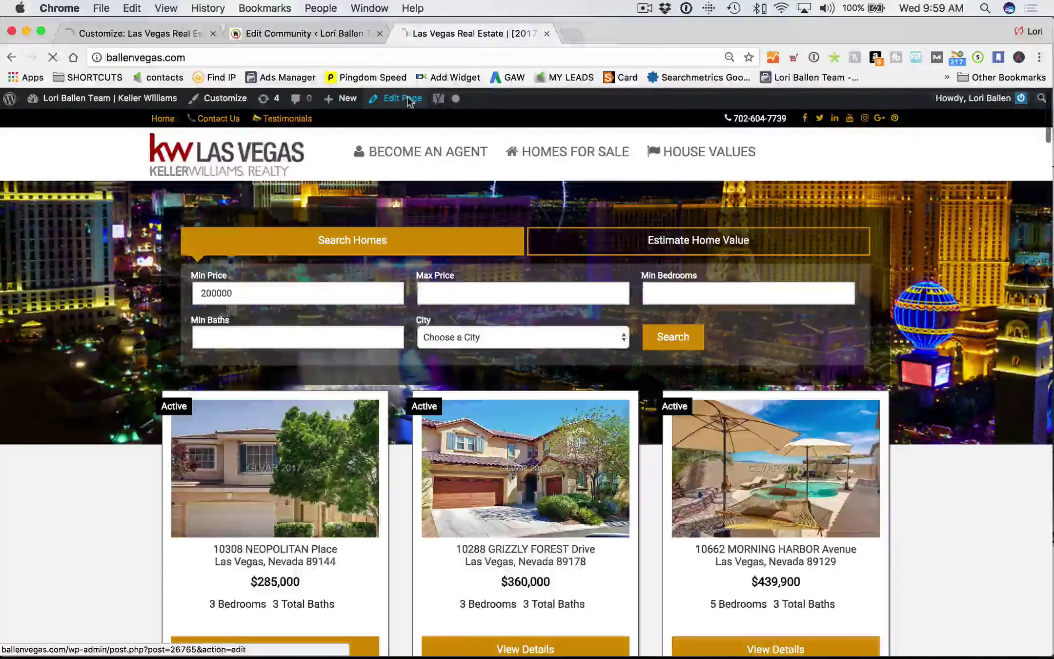
pyautogui.click(402, 98)
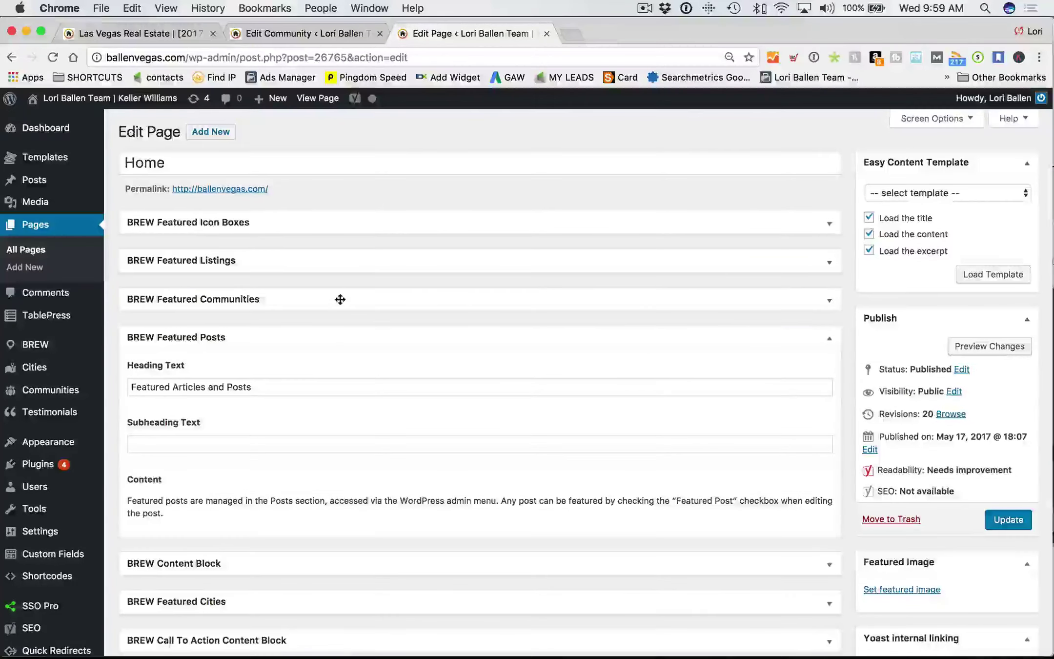
pyautogui.scroll(-1, 341, 299)
pyautogui.click(207, 204)
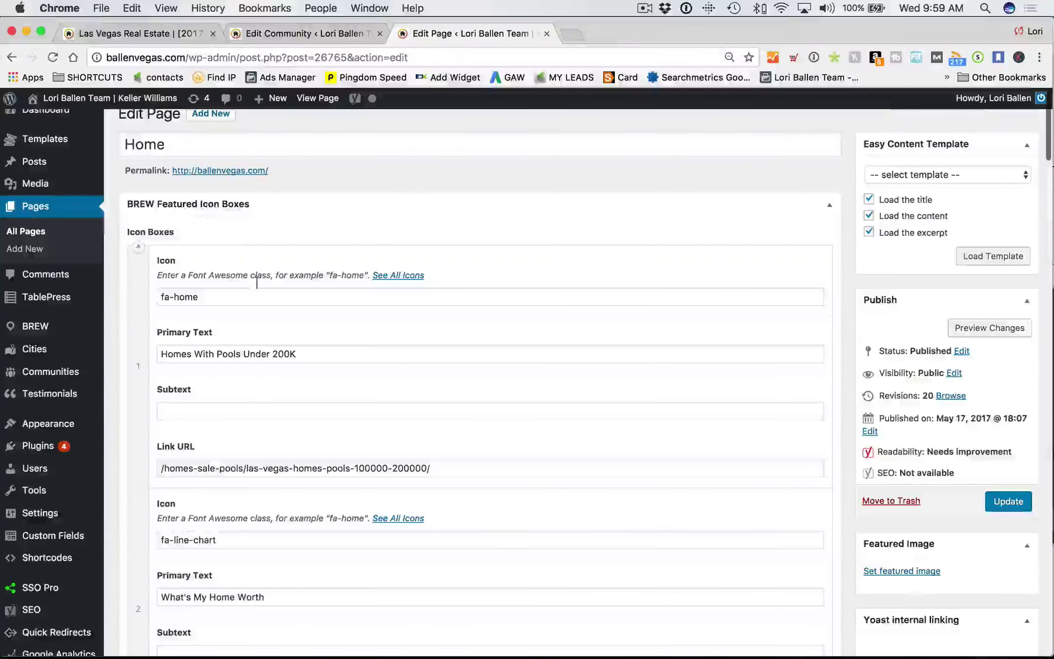
# - Load ballenvegas.com in a new tab and view the three icon boxes below the listings
pyautogui.click(570, 33)
pyautogui.write('ballenvegas.com')
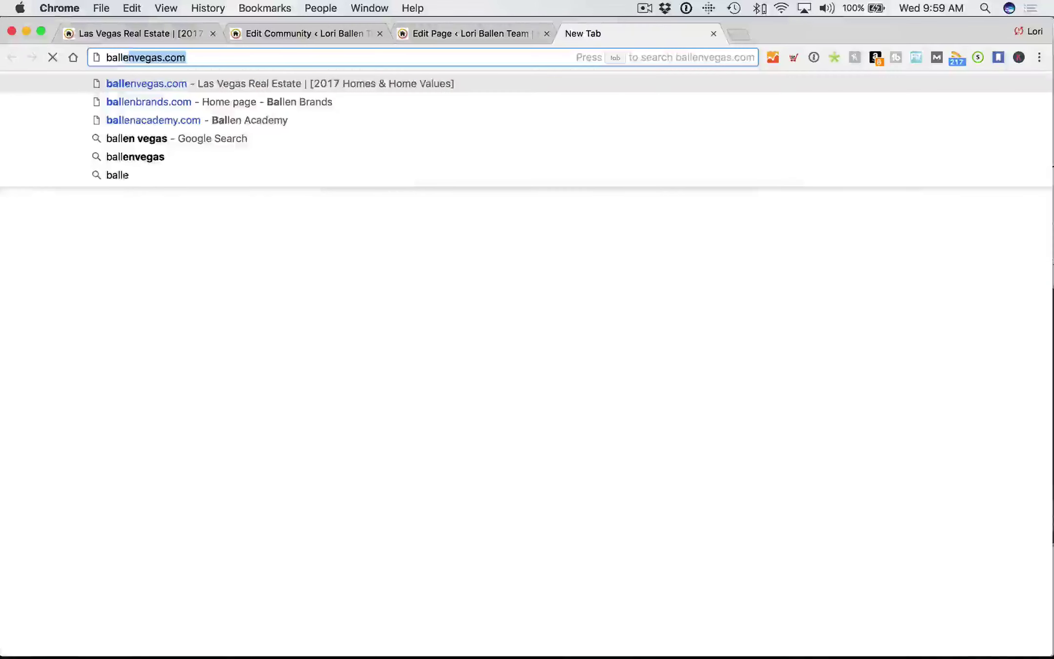
pyautogui.press('Return')
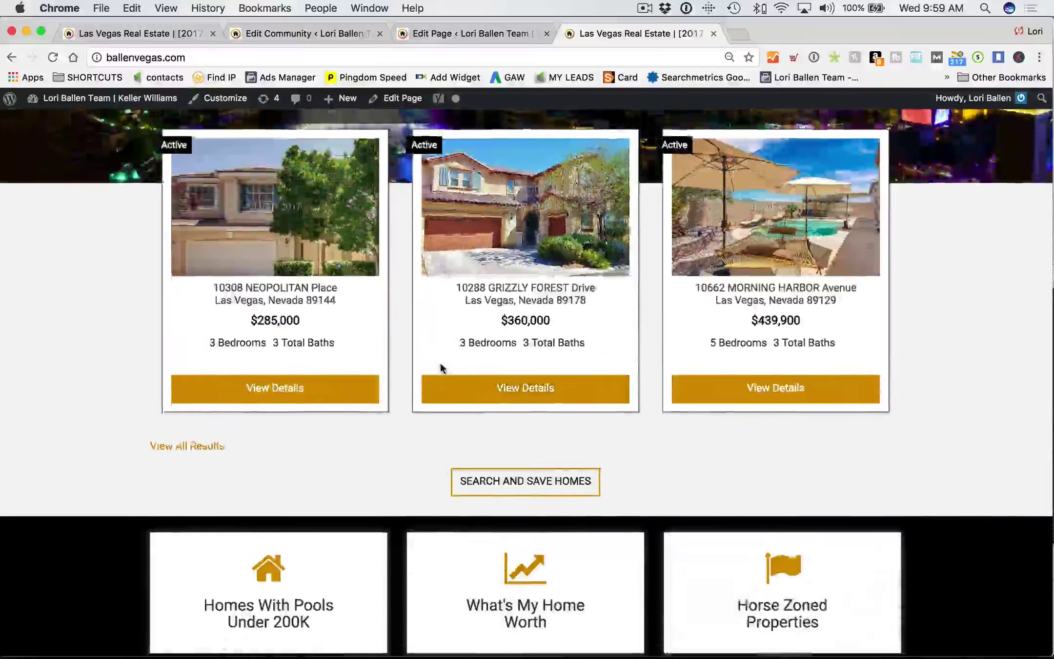
pyautogui.scroll(-5, 441, 369)
# - Back in the Home page editor, review the first icon box's Primary Text and Link URL
pyautogui.hotkey('ctrl', 'shift', 'Tab')
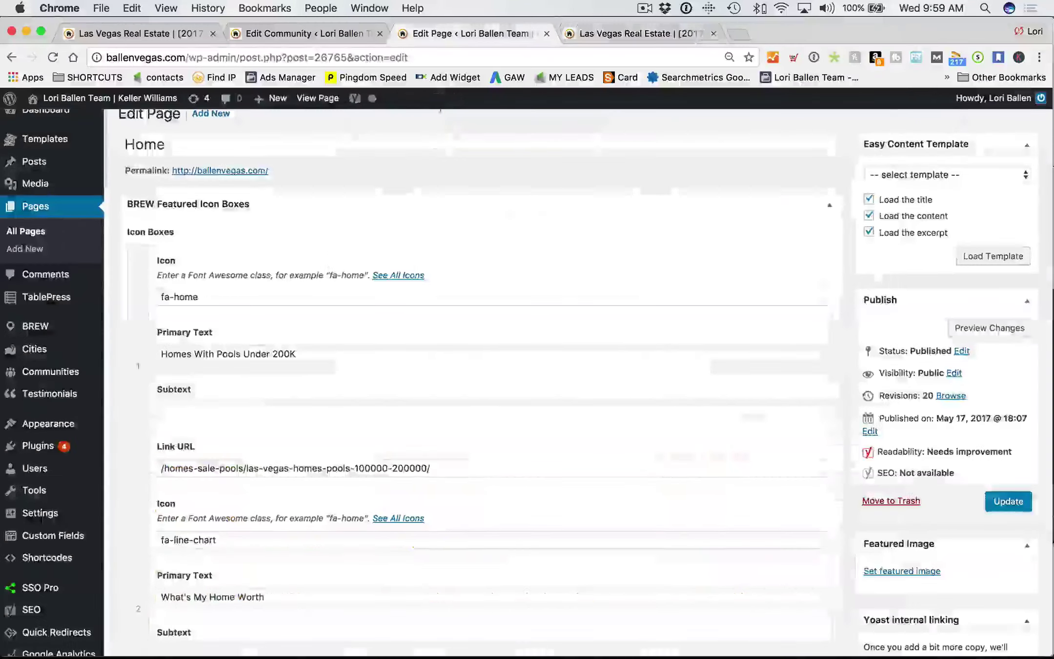
pyautogui.scroll(-2, 188, 369)
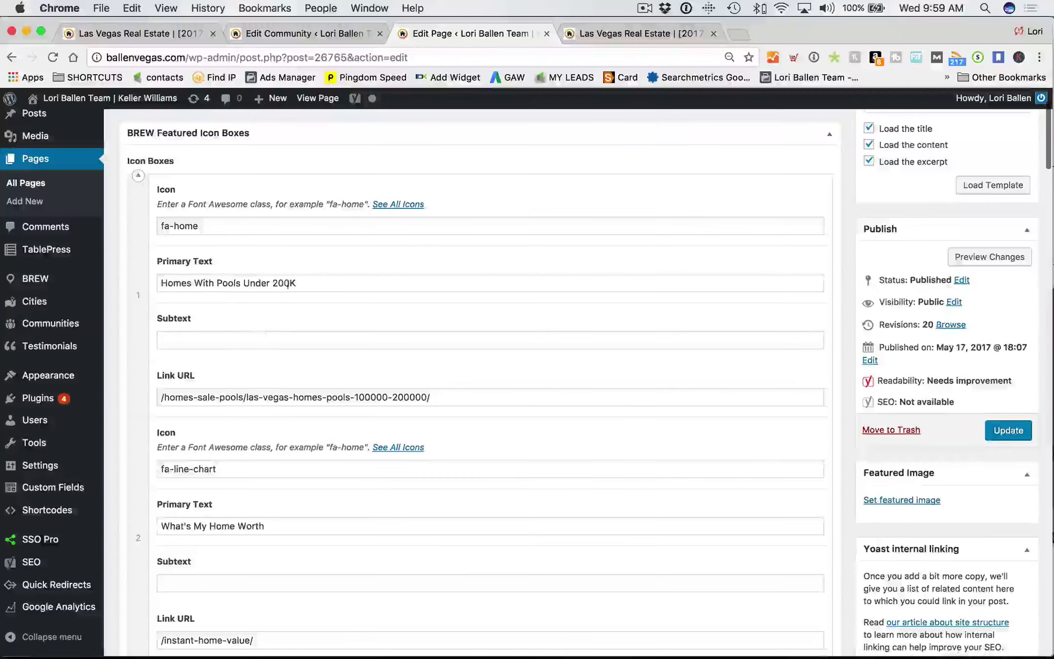
pyautogui.moveTo(299, 283); pyautogui.dragTo(156, 275)
pyautogui.scroll(-4, 134, 272)
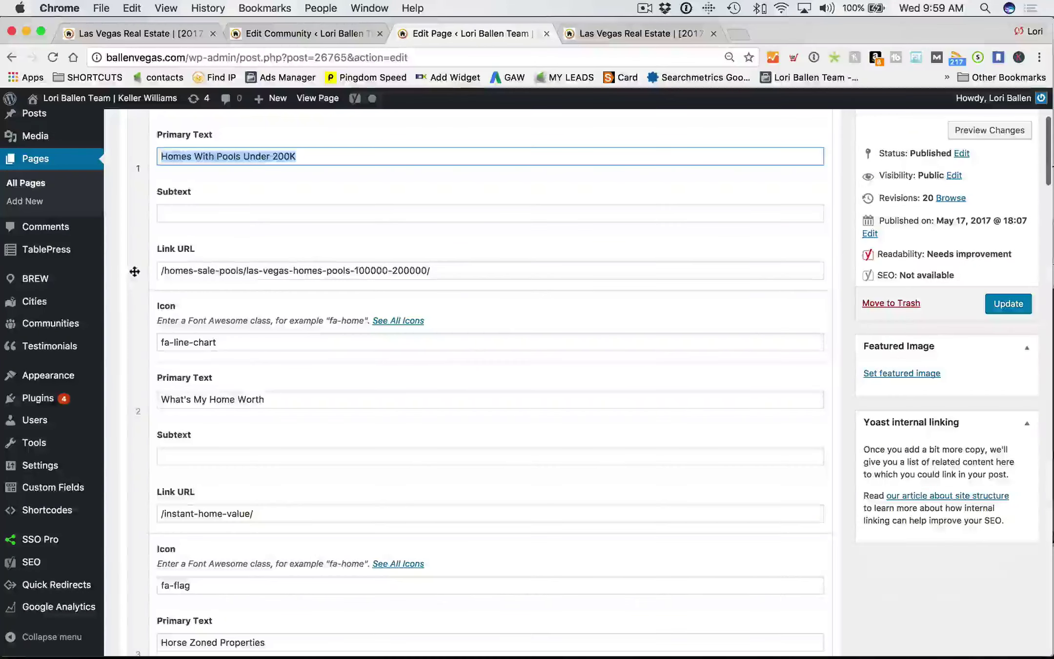
pyautogui.moveTo(457, 268); pyautogui.dragTo(134, 270)
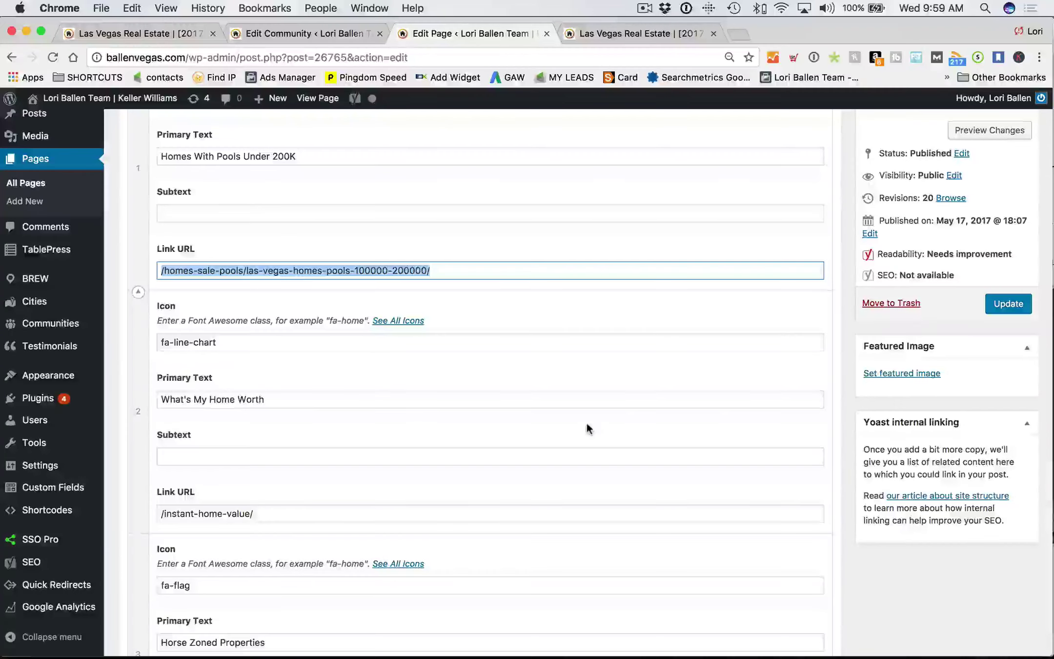
# - Review the text, link and icon settings of the What's My Home Worth and Horse Zoned Properties icon boxes
pyautogui.scroll(-3, 578, 423)
pyautogui.scroll(-2, 576, 423)
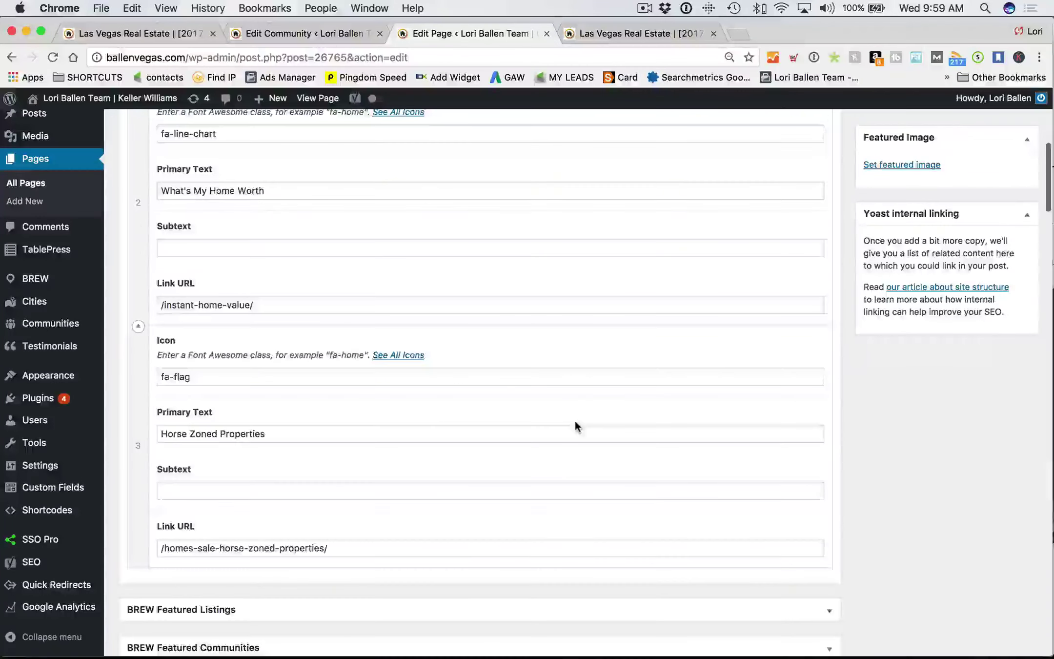
pyautogui.moveTo(163, 164); pyautogui.dragTo(364, 169)
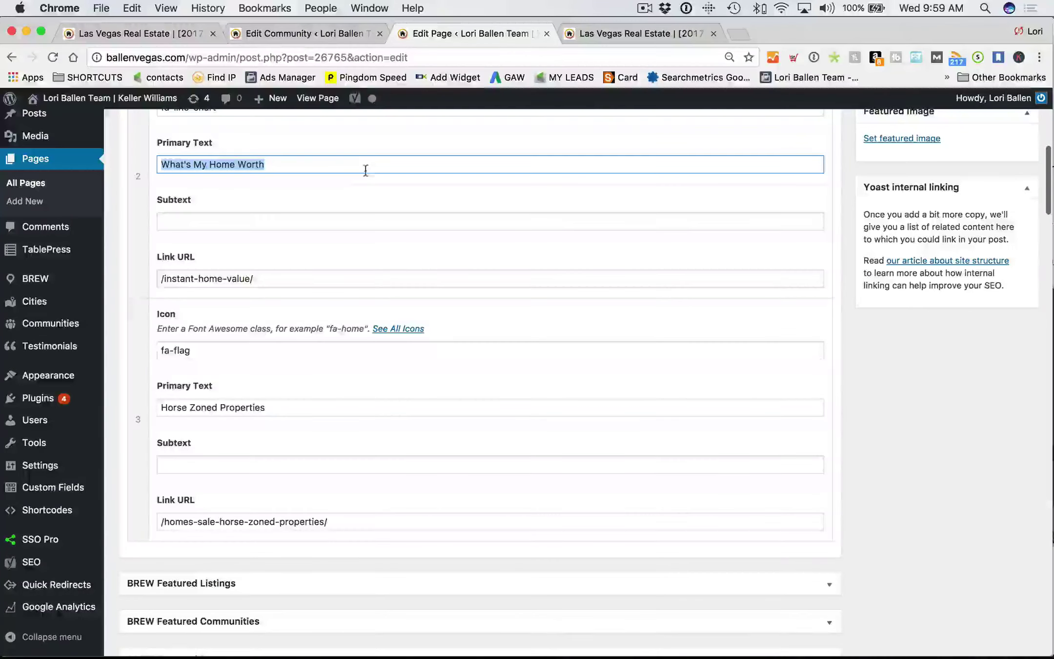
pyautogui.scroll(-3, 364, 195)
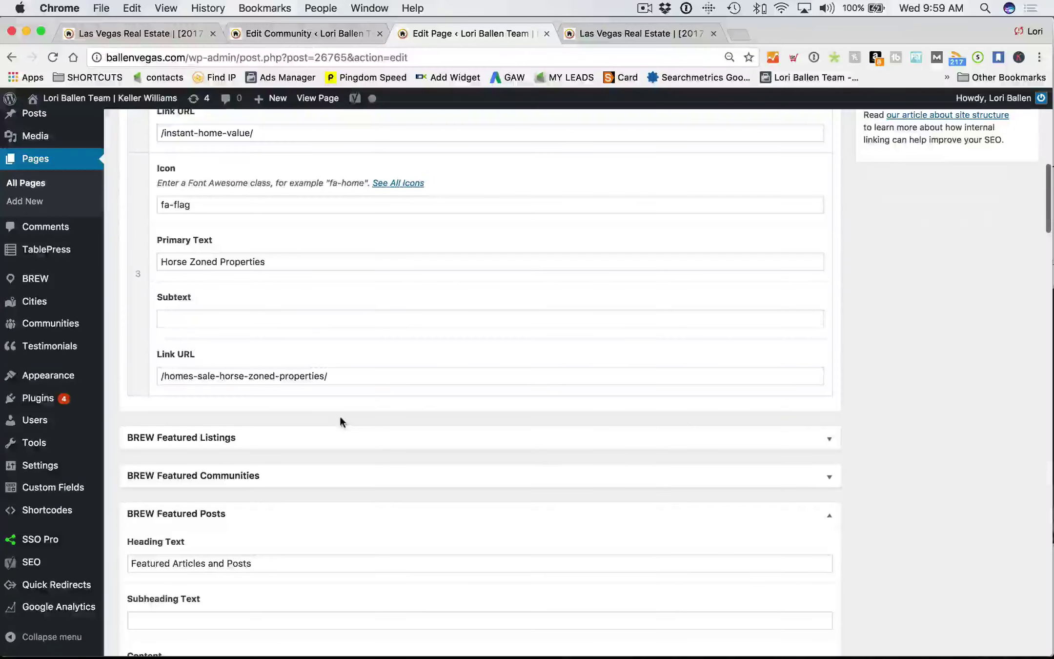
pyautogui.scroll(5, 346, 370)
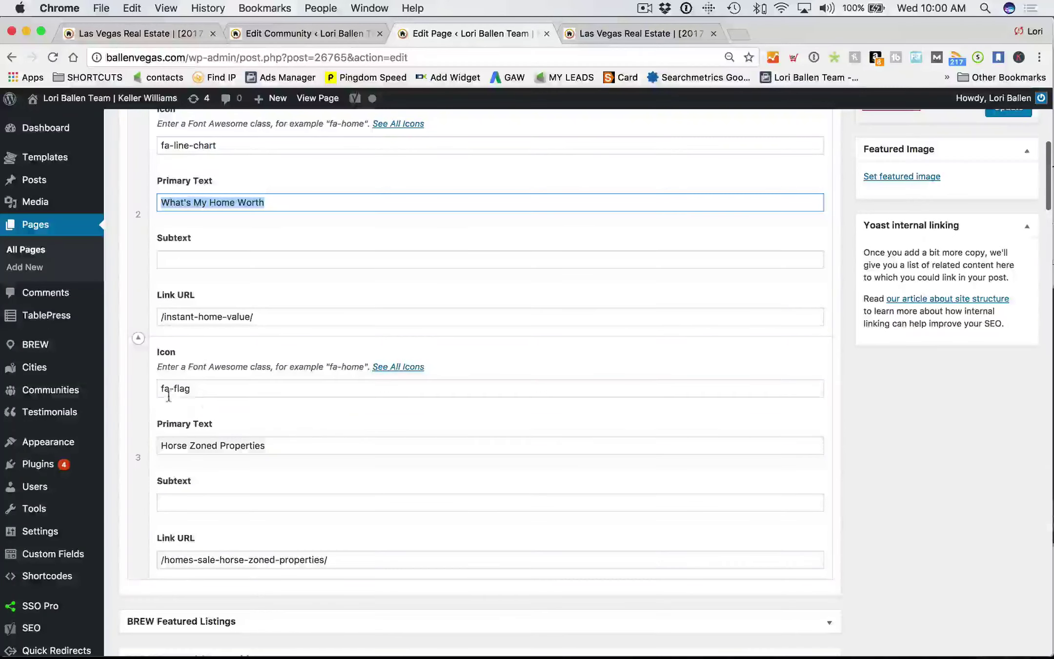
# - Open the Font Awesome icon list from the third icon box's settings and return to the page editor
pyautogui.click(413, 367)
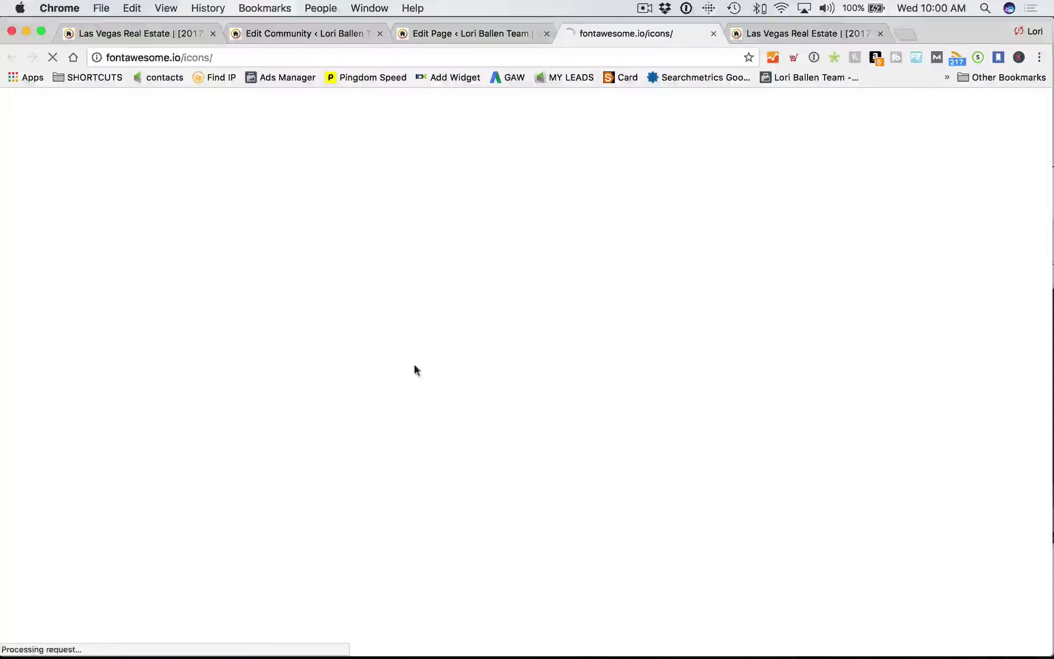
pyautogui.scroll(-10, 435, 442)
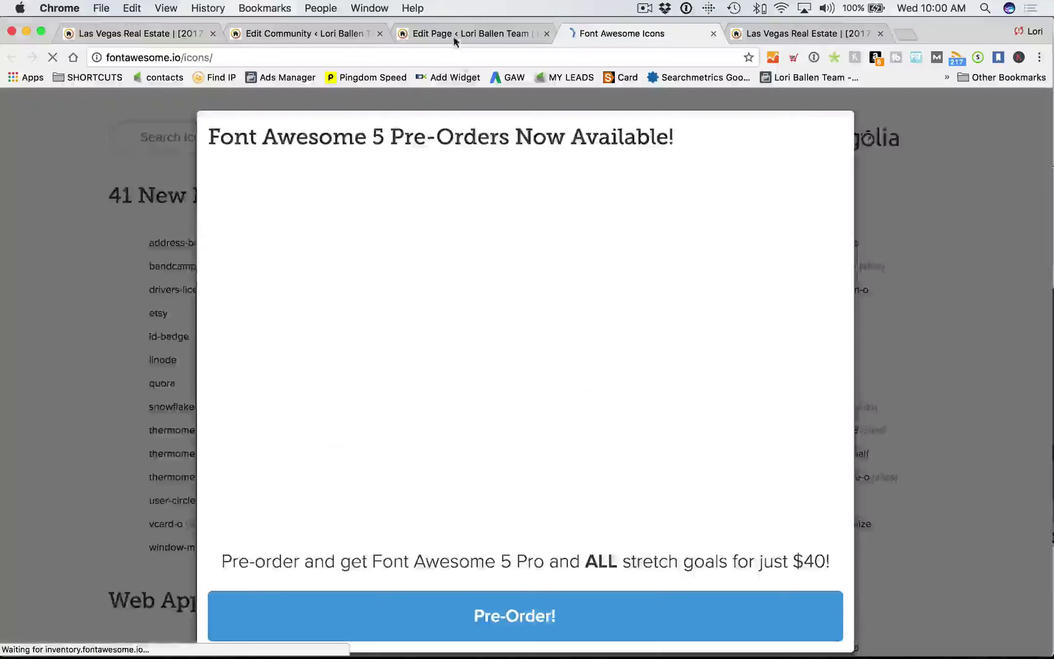
pyautogui.click(452, 34)
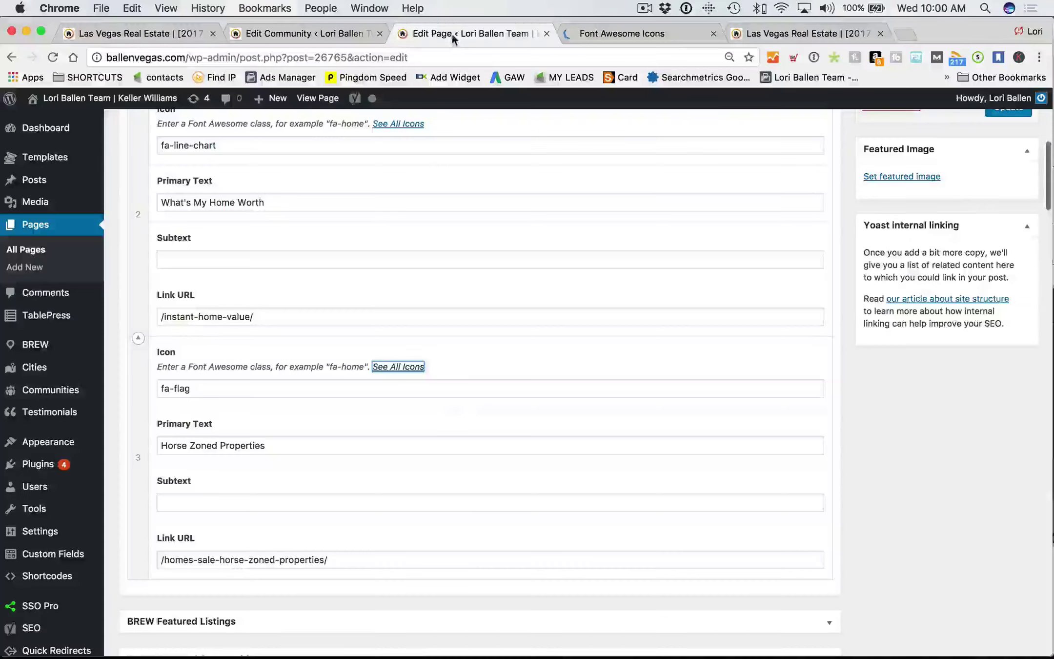
# - Expand the BREW Featured Listings section and close the Font Awesome page
pyautogui.scroll(-5, 469, 437)
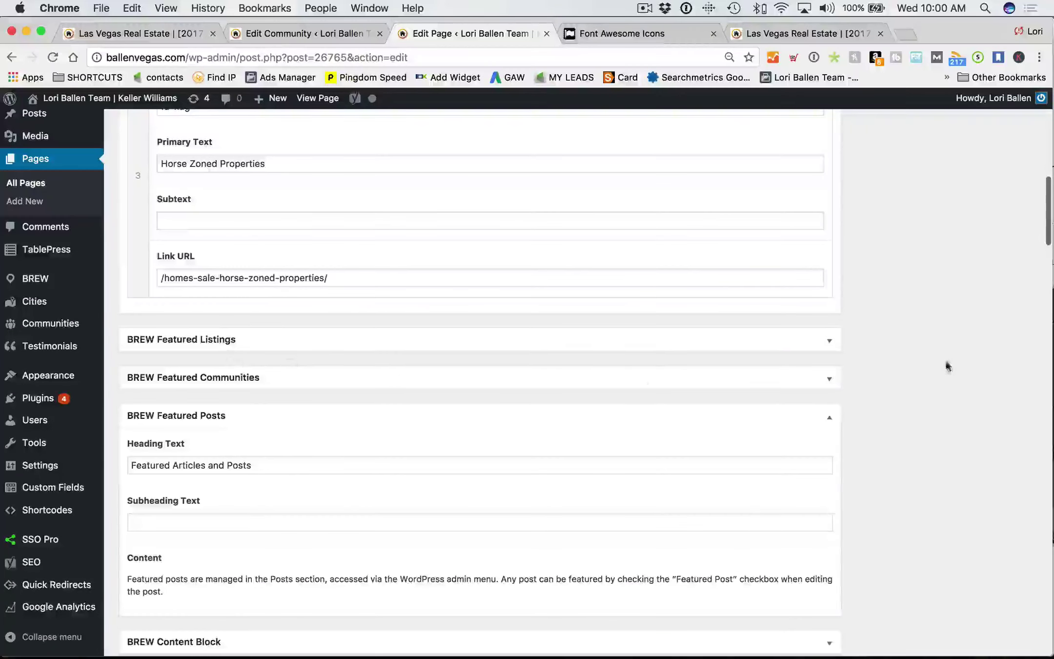
pyautogui.click(830, 342)
pyautogui.scroll(-3, 769, 355)
pyautogui.click(710, 345)
pyautogui.click(683, 33)
pyautogui.click(713, 33)
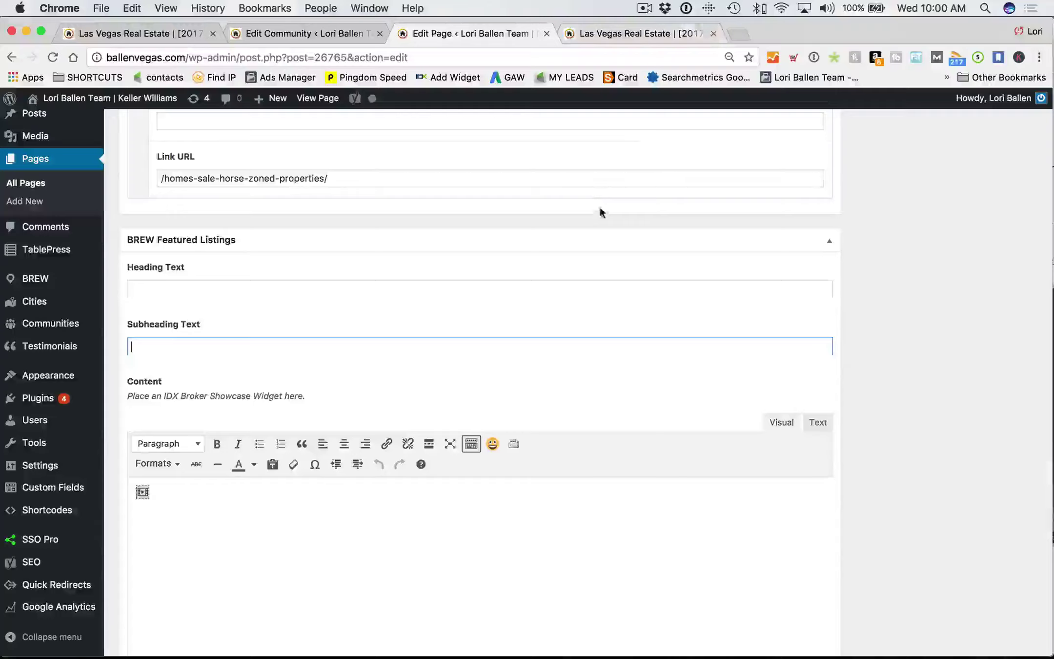
# - View the listing cards on the live home page and return to the page editor
pyautogui.click(657, 37)
pyautogui.scroll(10, 583, 377)
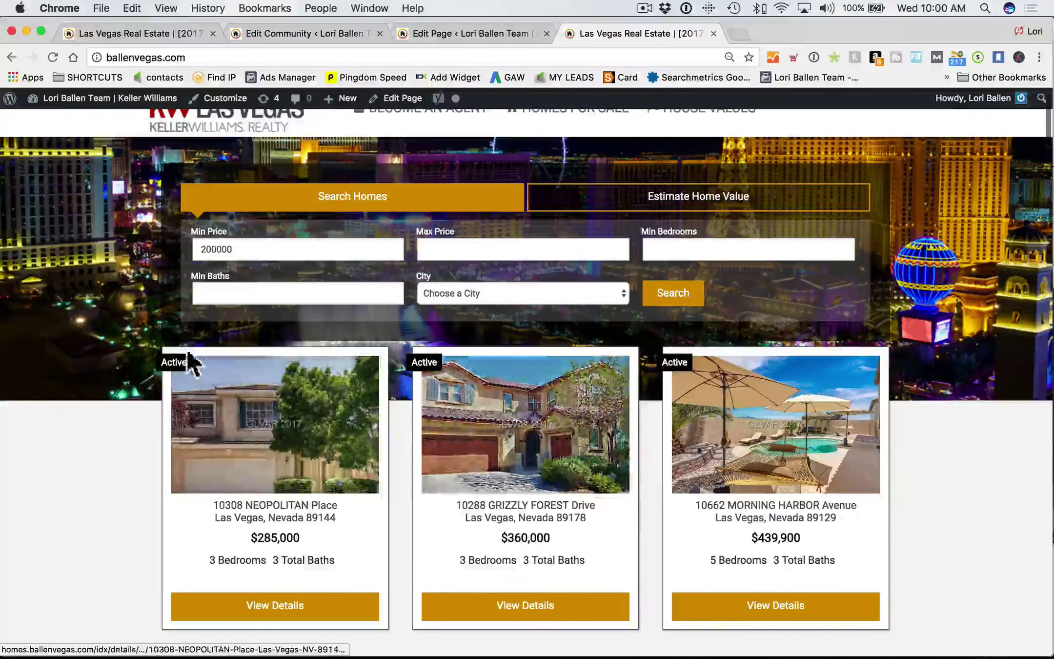
pyautogui.click(430, 33)
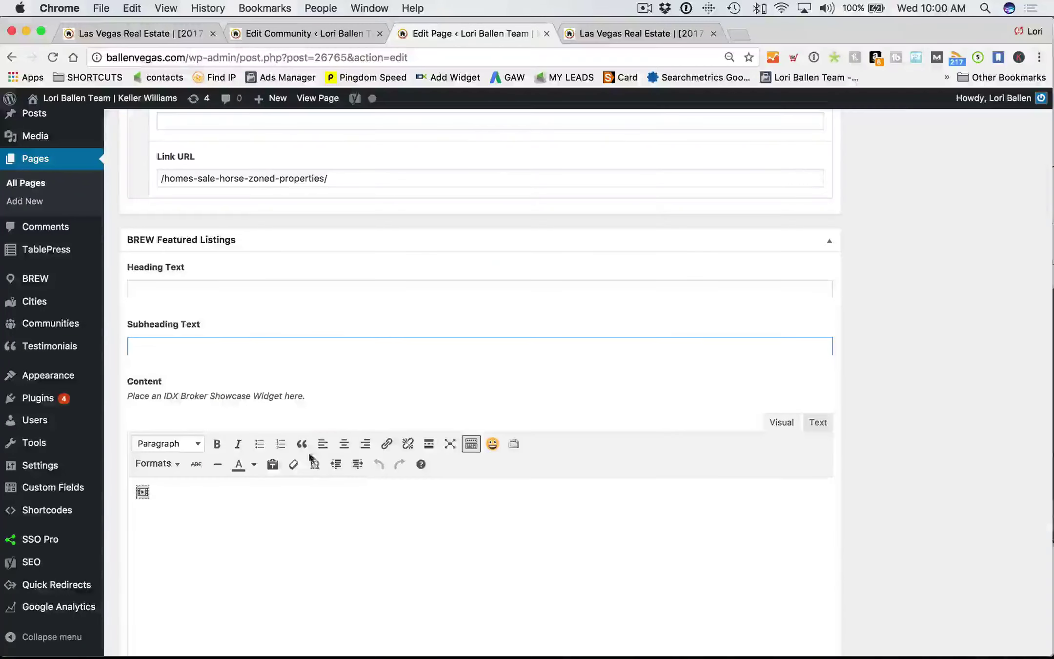
# - Review the BREW Featured Listings content widget, Secondary Link Text and Secondary Link URL
pyautogui.scroll(-5, 564, 347)
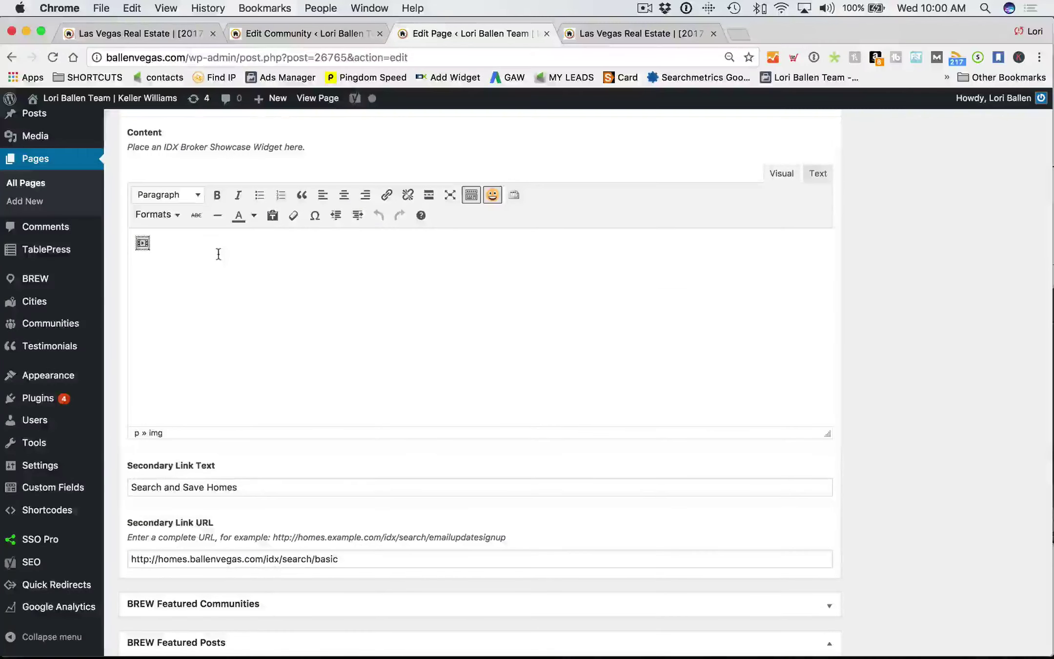
pyautogui.scroll(-1, 264, 331)
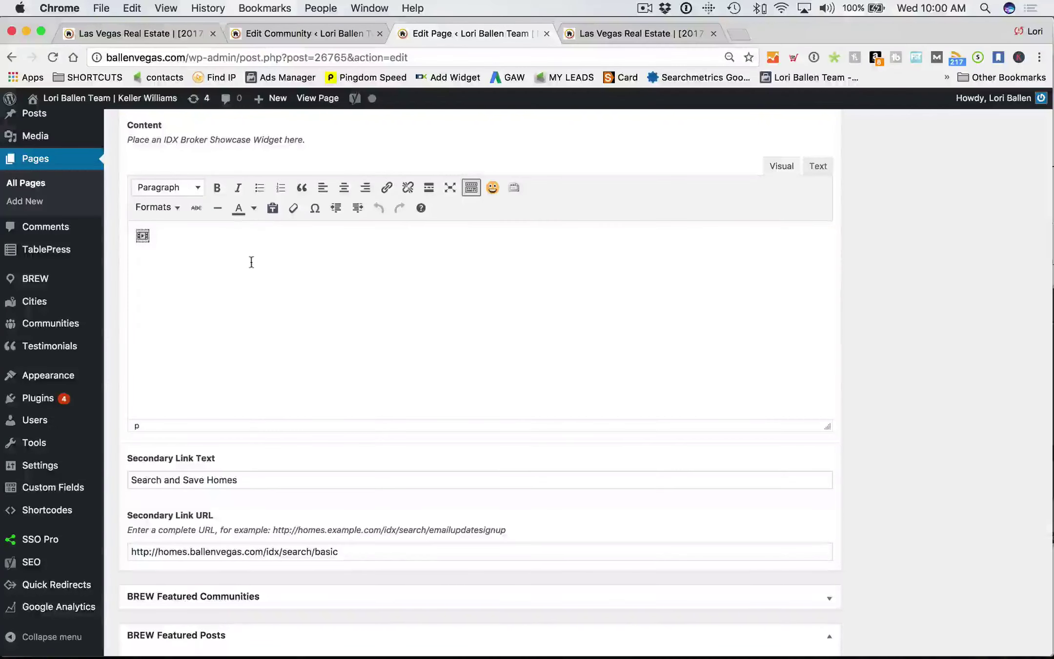
pyautogui.scroll(-5, 252, 262)
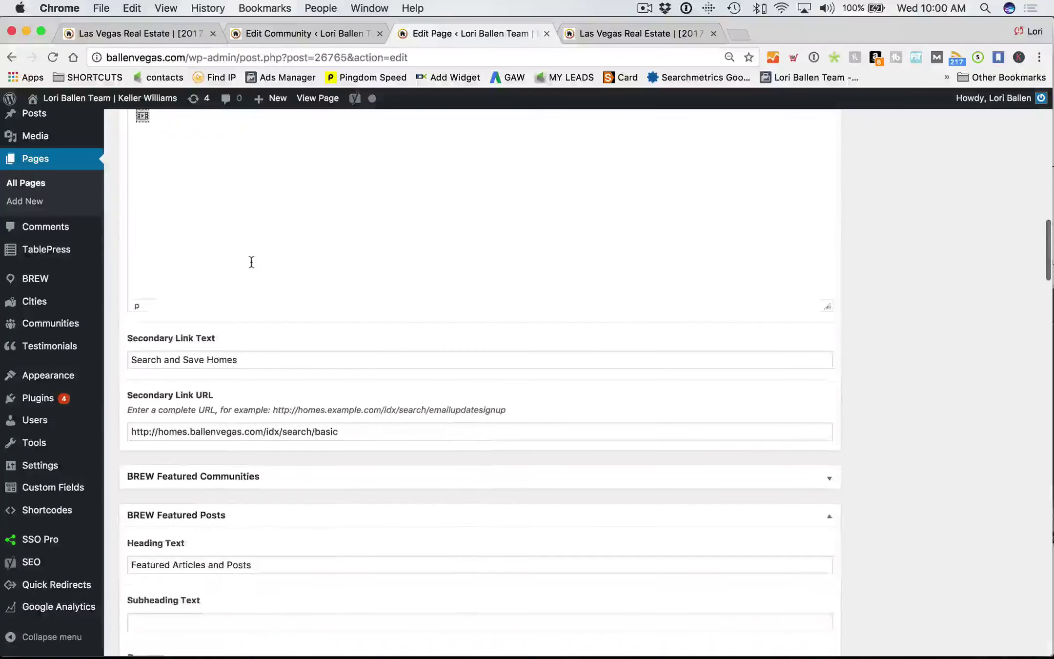
pyautogui.scroll(-3, 285, 259)
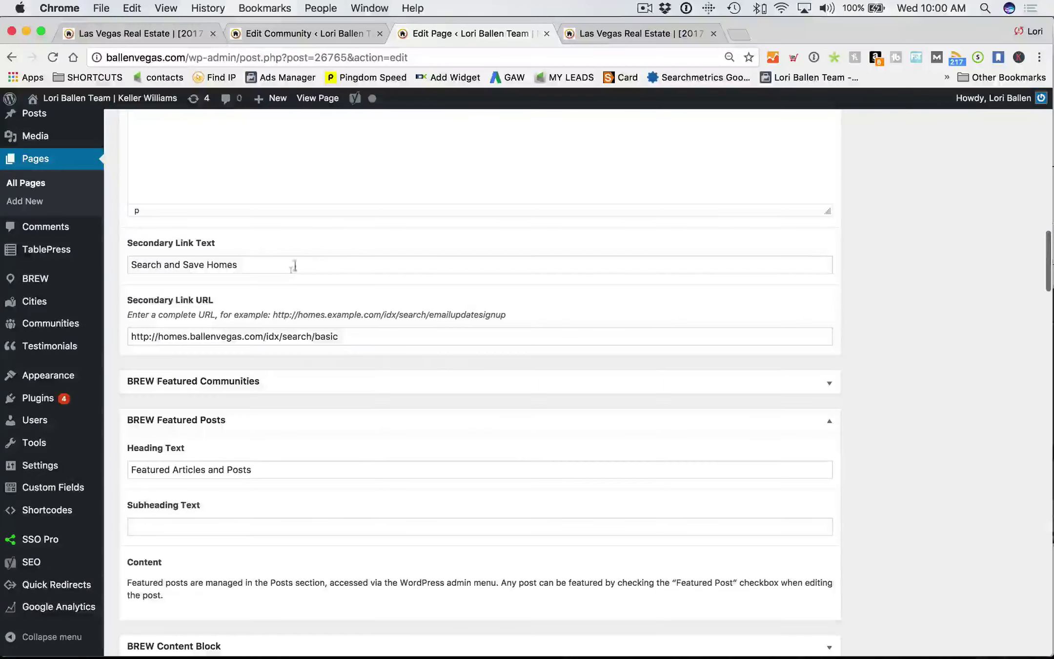
# - Switch to the live home page and look over its Shop Southern Nevada Real Estate and Testimonials sections
pyautogui.click(335, 35)
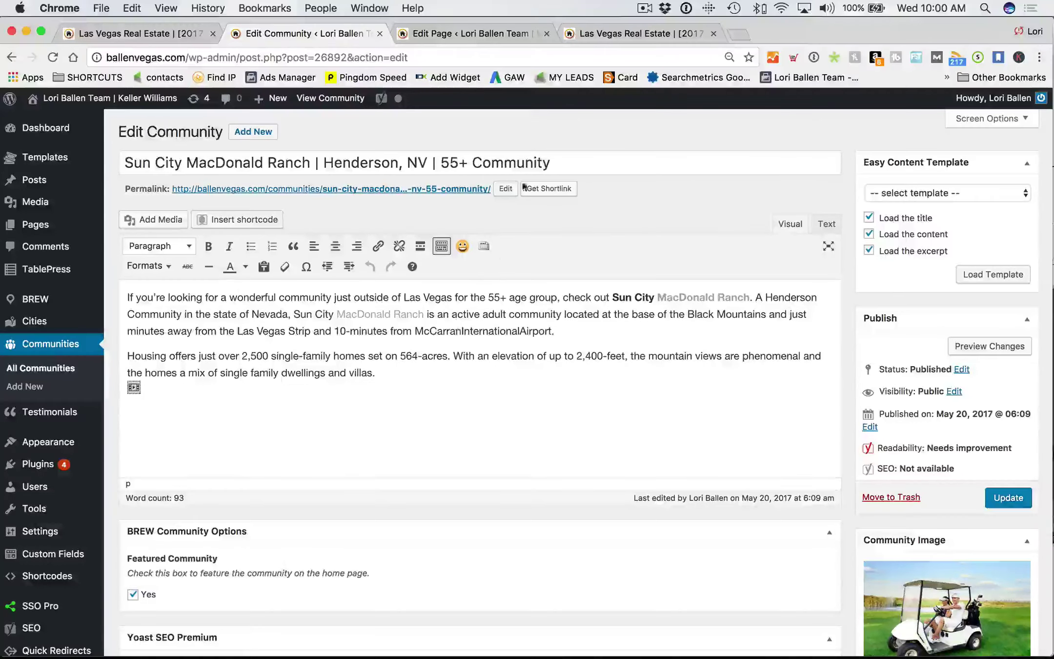
pyautogui.click(611, 34)
pyautogui.scroll(-10, 428, 211)
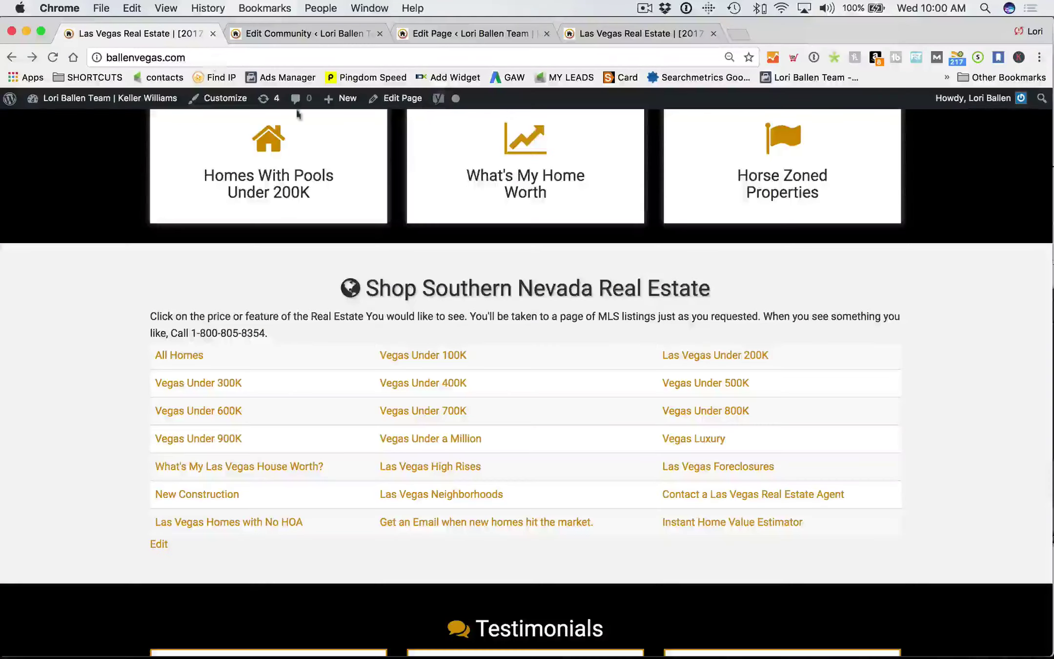
pyautogui.scroll(-8, 428, 211)
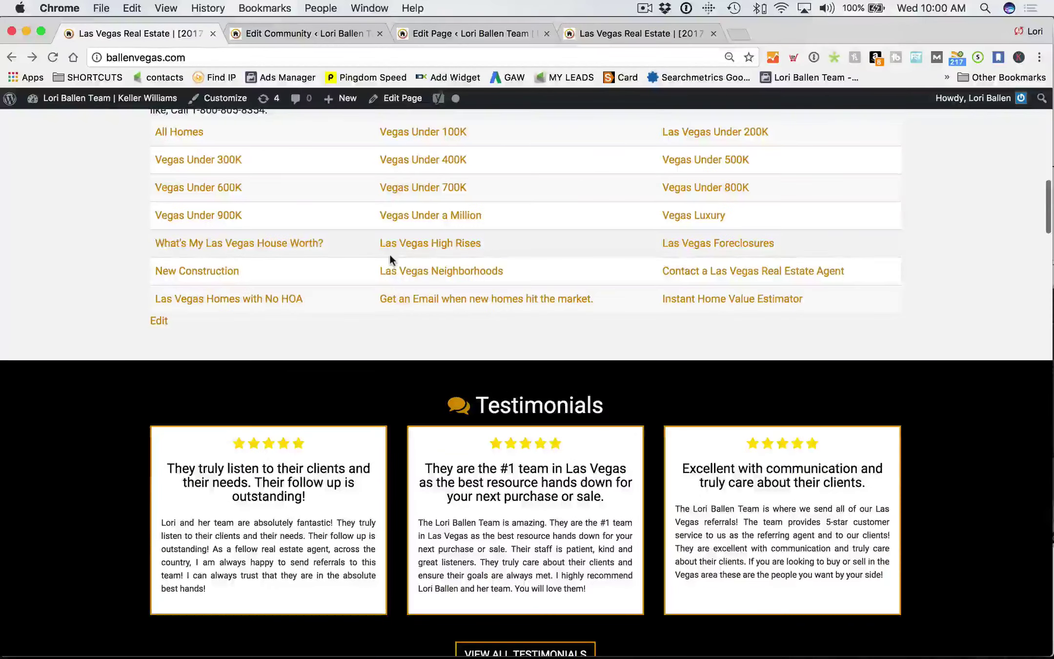
# - Look over the Testimonials and market report sections on the live home page and return to the Home page editor
pyautogui.scroll(-3, 389, 254)
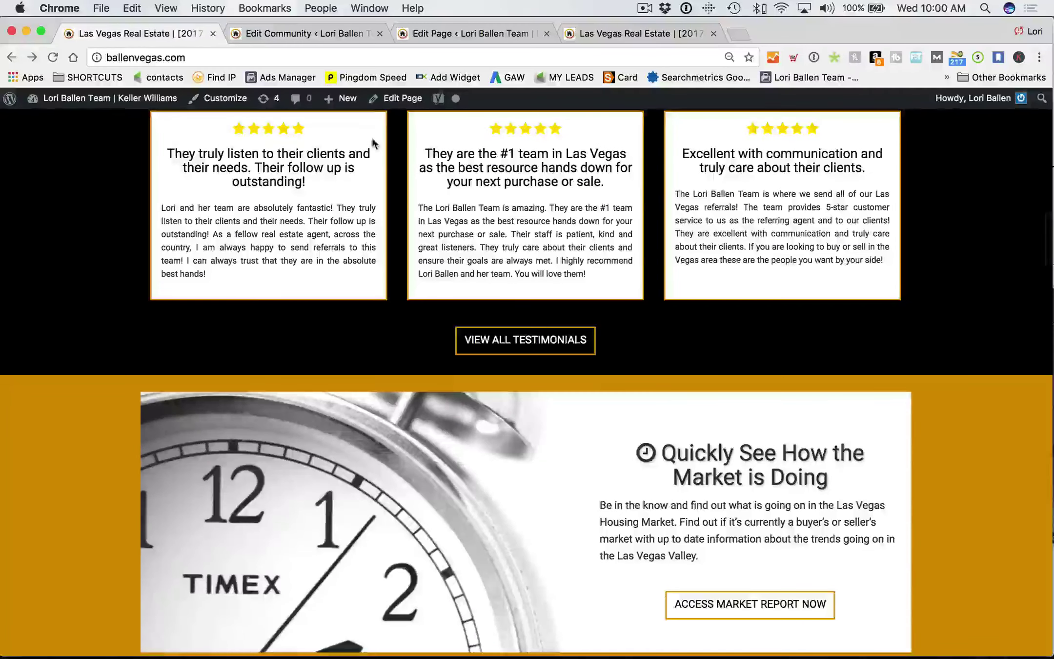
pyautogui.scroll(2, 430, 213)
pyautogui.hotkey('ctrl', 'shift', 'Tab')
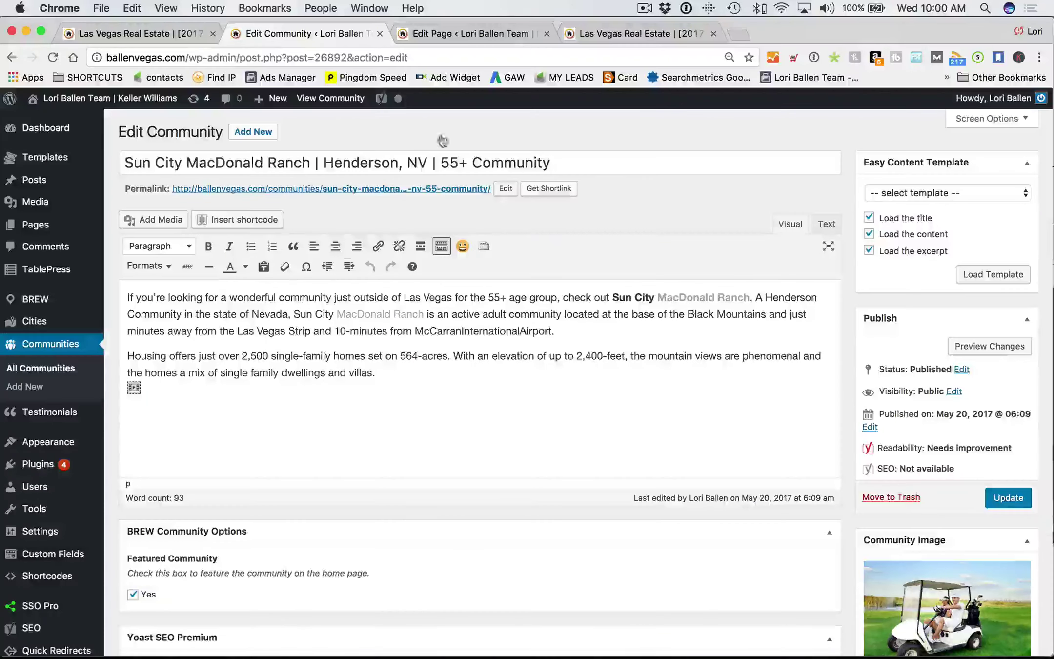
pyautogui.click(492, 34)
# - Expand the BREW Featured Communities section and review its fields along with the BREW Featured Posts section
pyautogui.scroll(-2, 341, 317)
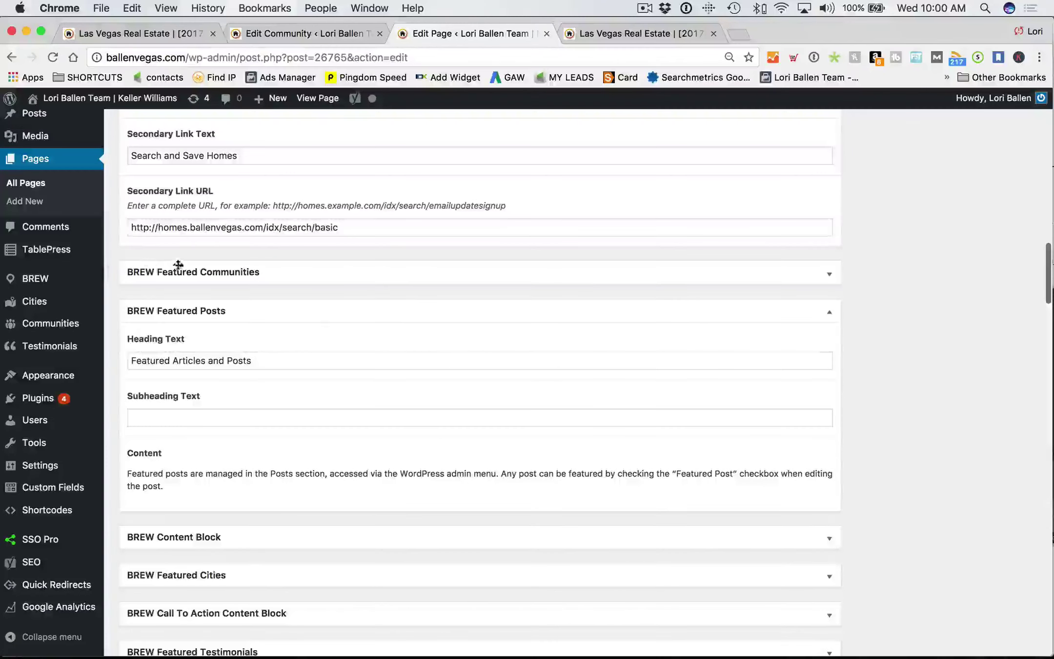
pyautogui.click(186, 269)
pyautogui.scroll(-5, 432, 361)
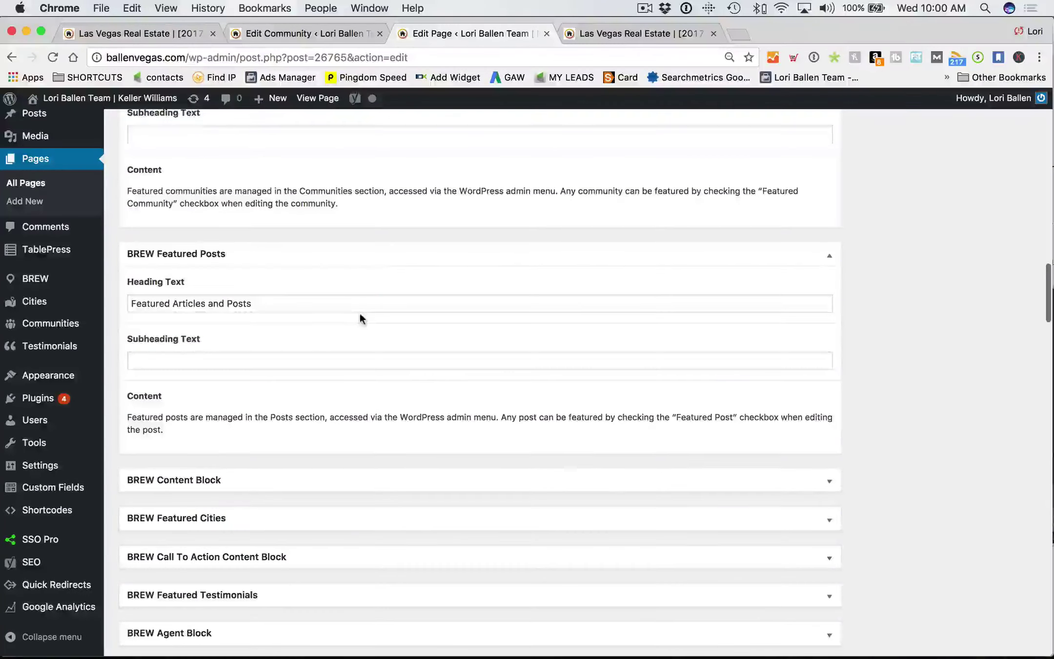
# - Expand the BREW Content Block section and review its heading, main content, "Read More" content, featured image and "Learn More" link fields
pyautogui.scroll(-5, 364, 317)
pyautogui.click(259, 287)
pyautogui.scroll(-4, 398, 300)
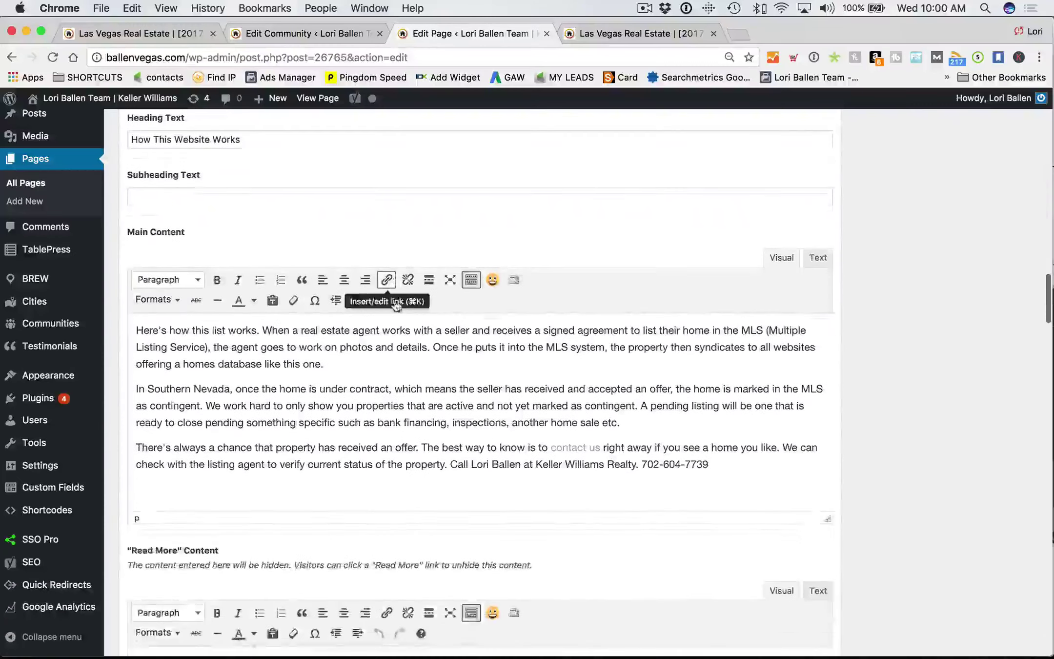
pyautogui.scroll(-3, 394, 307)
pyautogui.moveTo(200, 343); pyautogui.dragTo(551, 365)
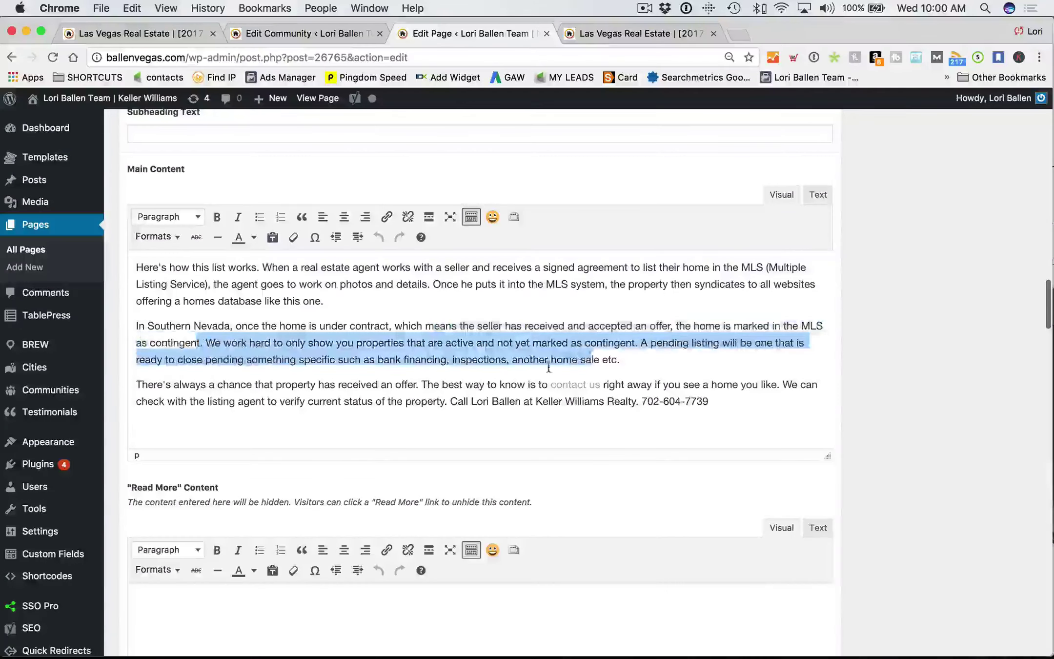
pyautogui.scroll(-15, 552, 366)
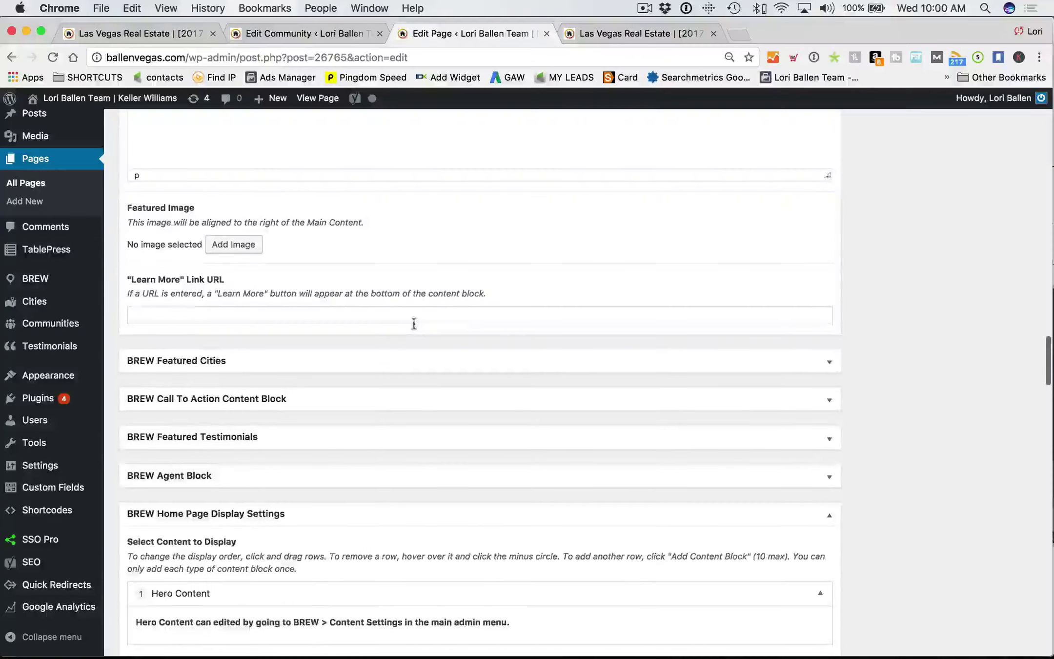
# - Expand the BREW Featured Cities section and look through its fields
pyautogui.scroll(-5, 414, 324)
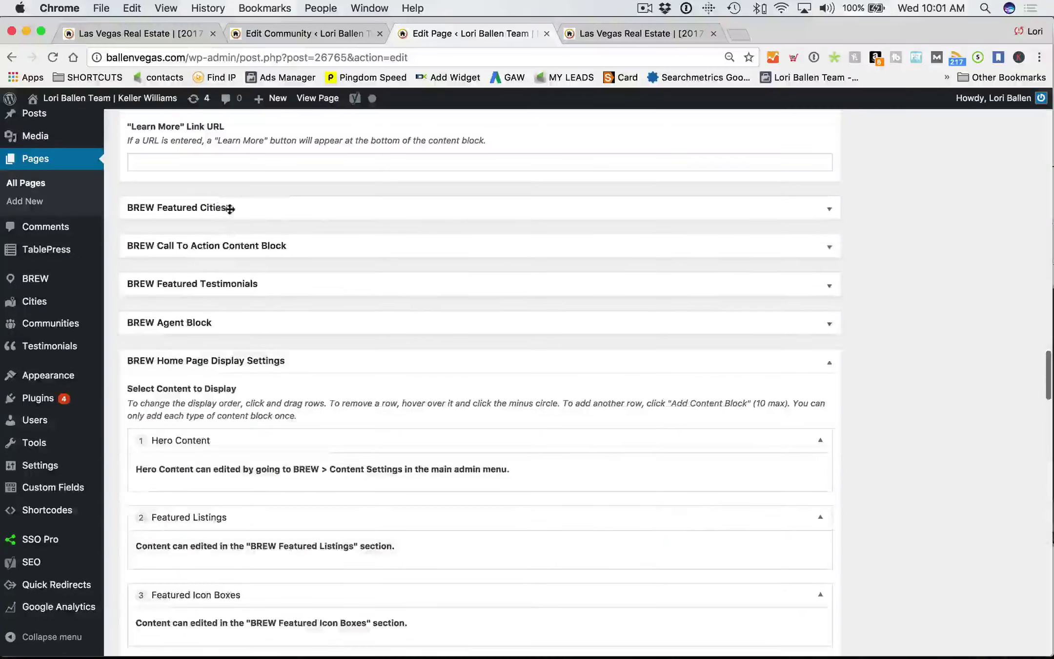
pyautogui.click(230, 208)
pyautogui.scroll(-15, 360, 222)
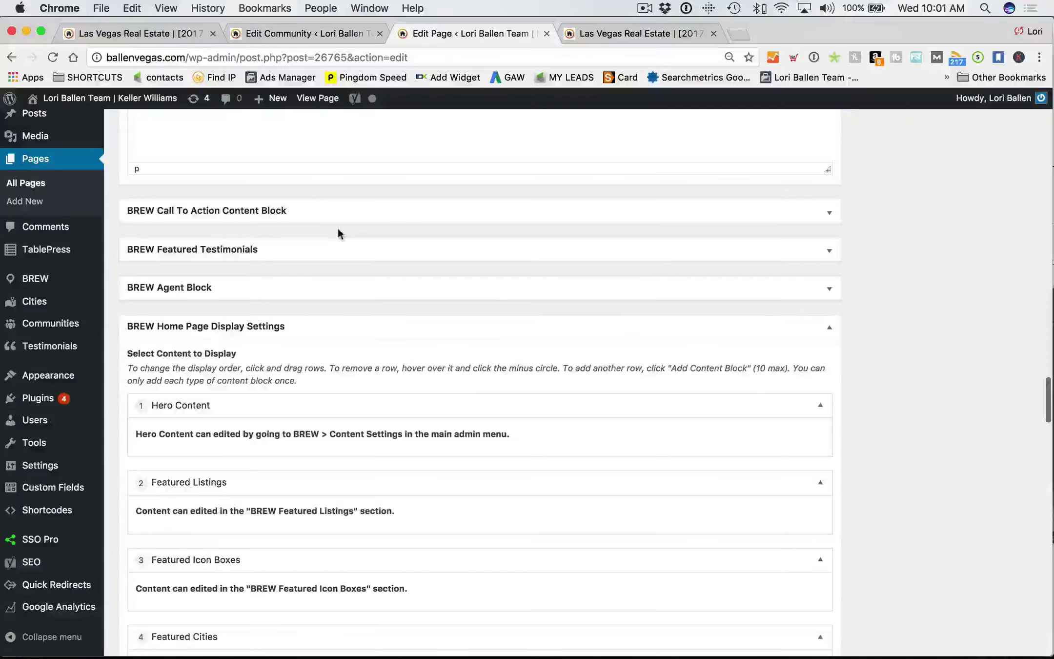
# - Expand the BREW Call To Action Content Block and review its content text, Link Text and Link URL
pyautogui.click(299, 210)
pyautogui.scroll(-5, 299, 215)
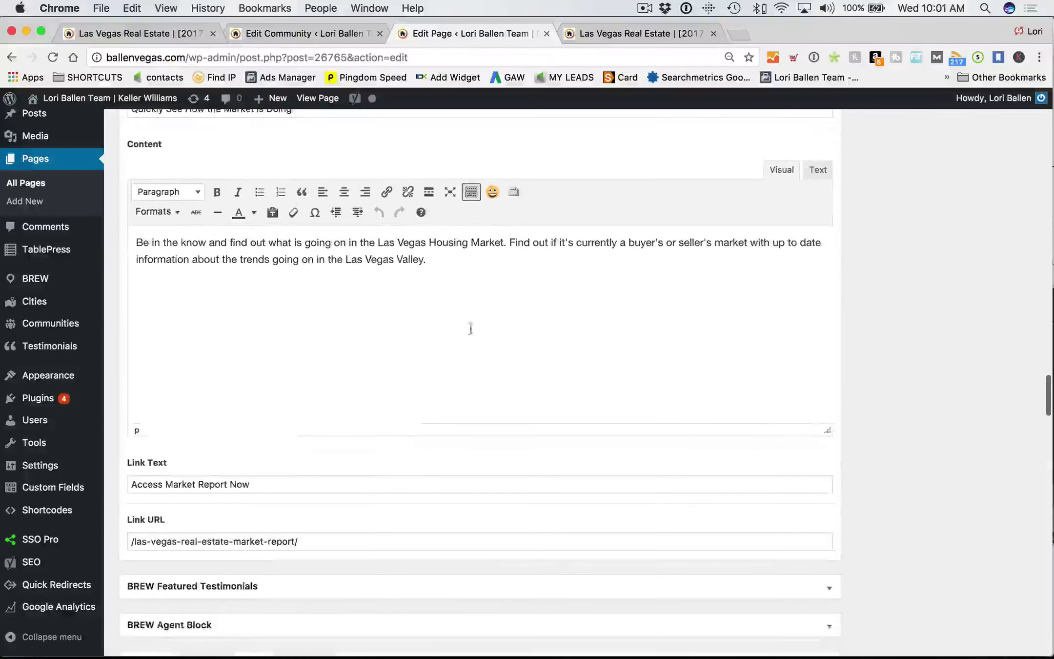
pyautogui.moveTo(470, 327); pyautogui.dragTo(74, 227)
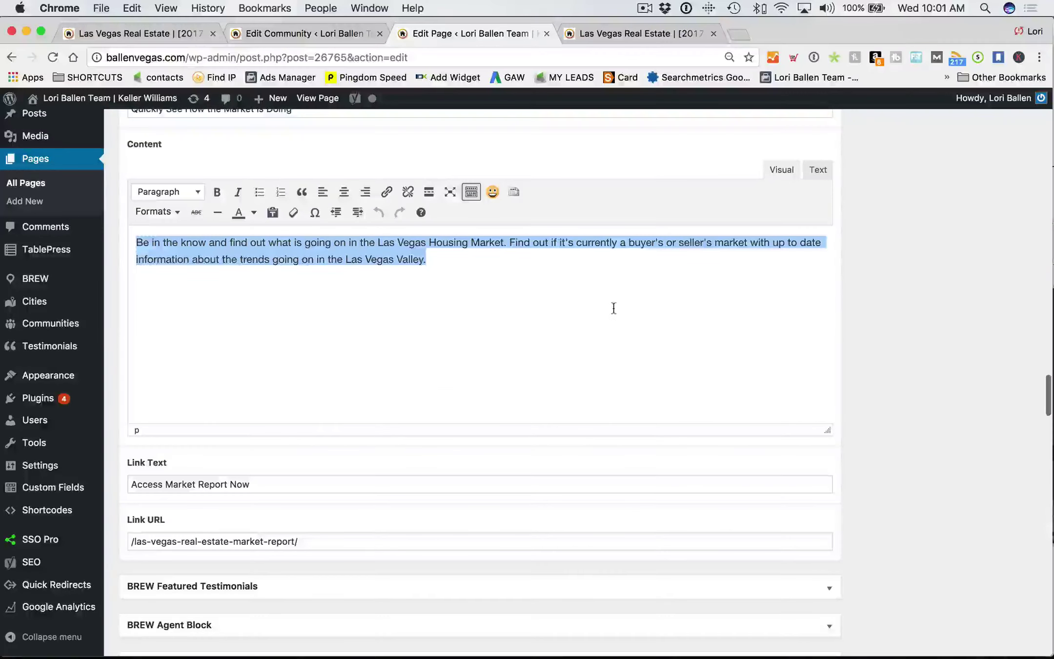
pyautogui.click(466, 271)
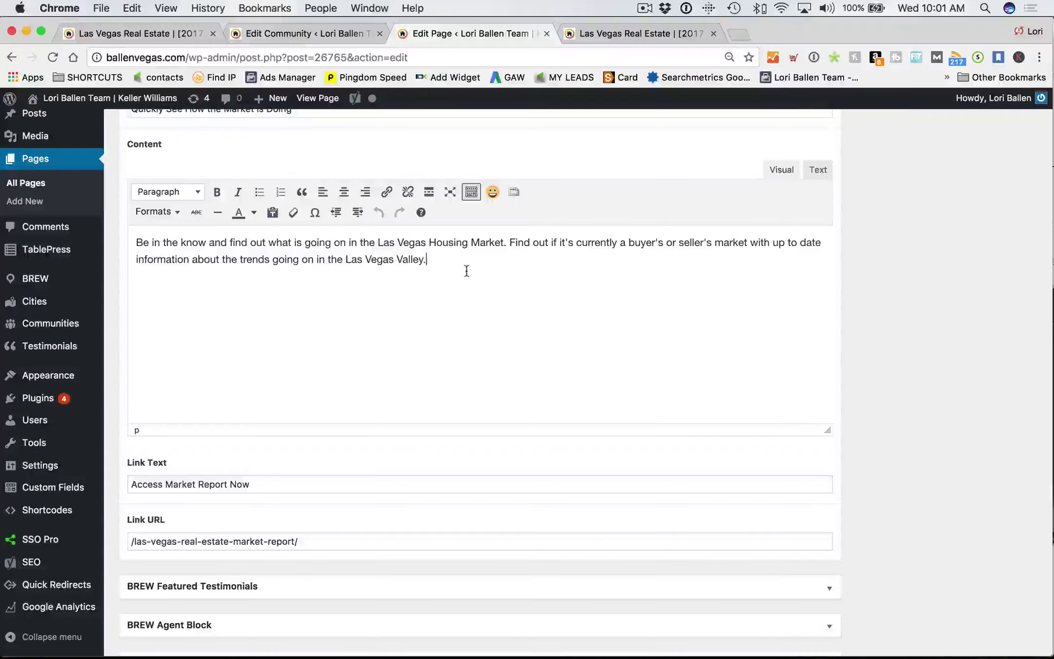
pyautogui.scroll(1, 466, 271)
pyautogui.scroll(-6, 467, 274)
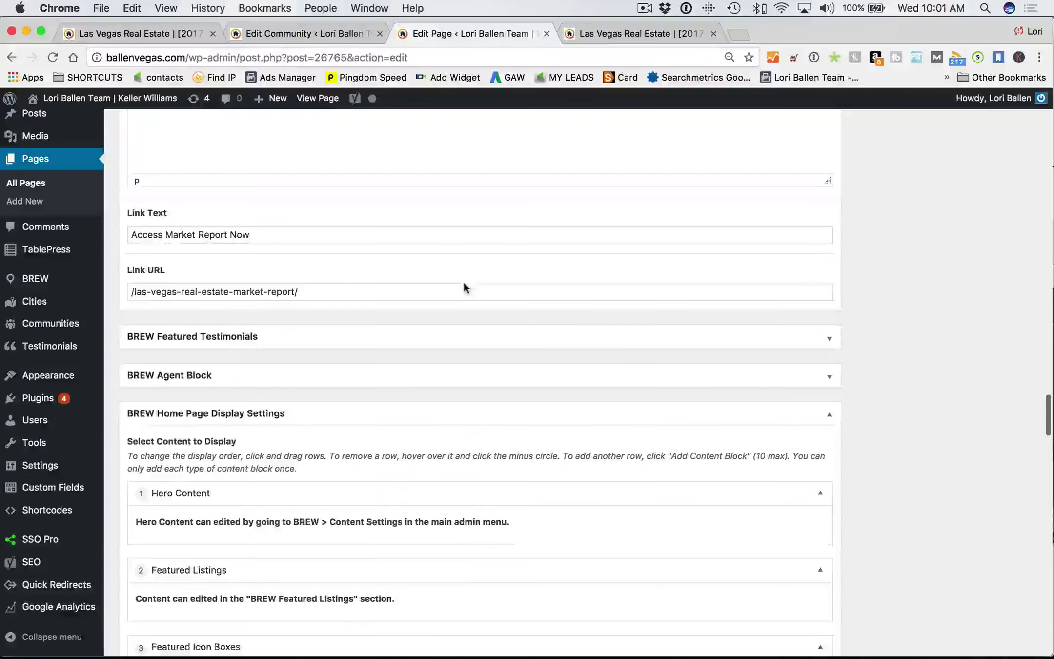
# - Compare the block order in BREW Home Page Display Settings with the sections on the live home page, returning to the editor
pyautogui.scroll(-5, 464, 285)
pyautogui.scroll(-2, 369, 287)
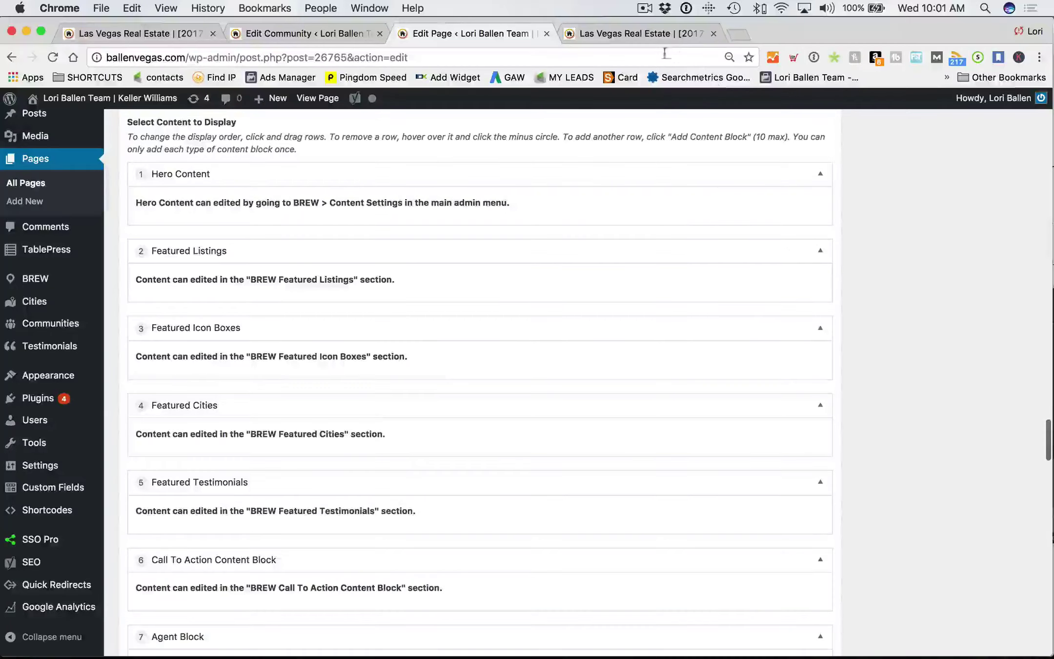
pyautogui.click(656, 34)
pyautogui.scroll(-2, 401, 357)
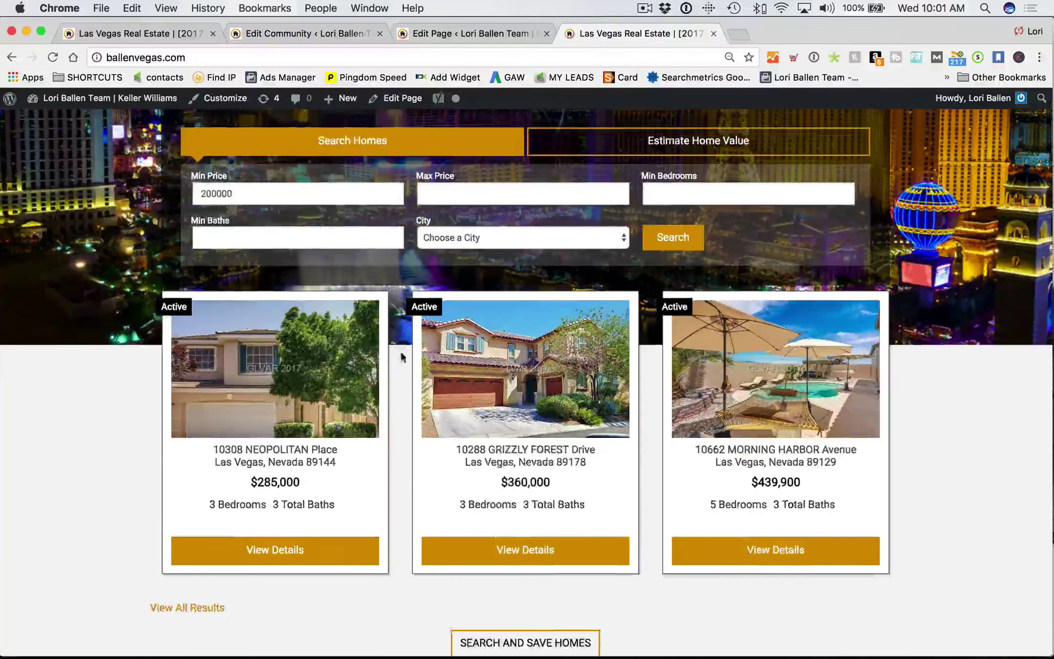
pyautogui.scroll(2, 401, 357)
pyautogui.scroll(-4, 780, 361)
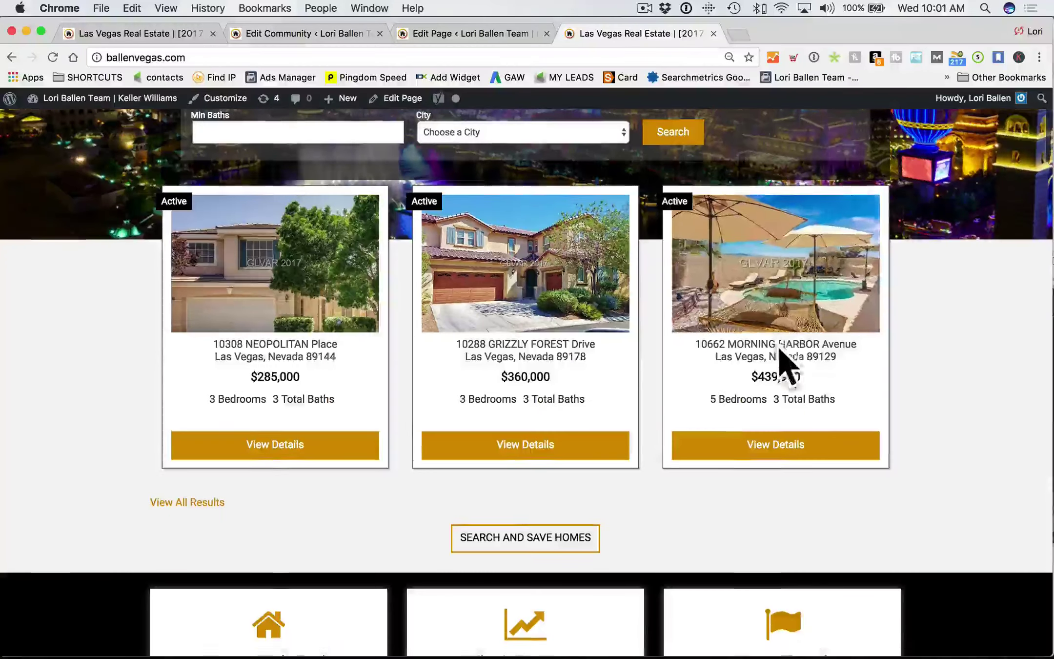
pyautogui.scroll(-10, 786, 365)
pyautogui.hotkey('ctrl', 'shift', 'Tab')
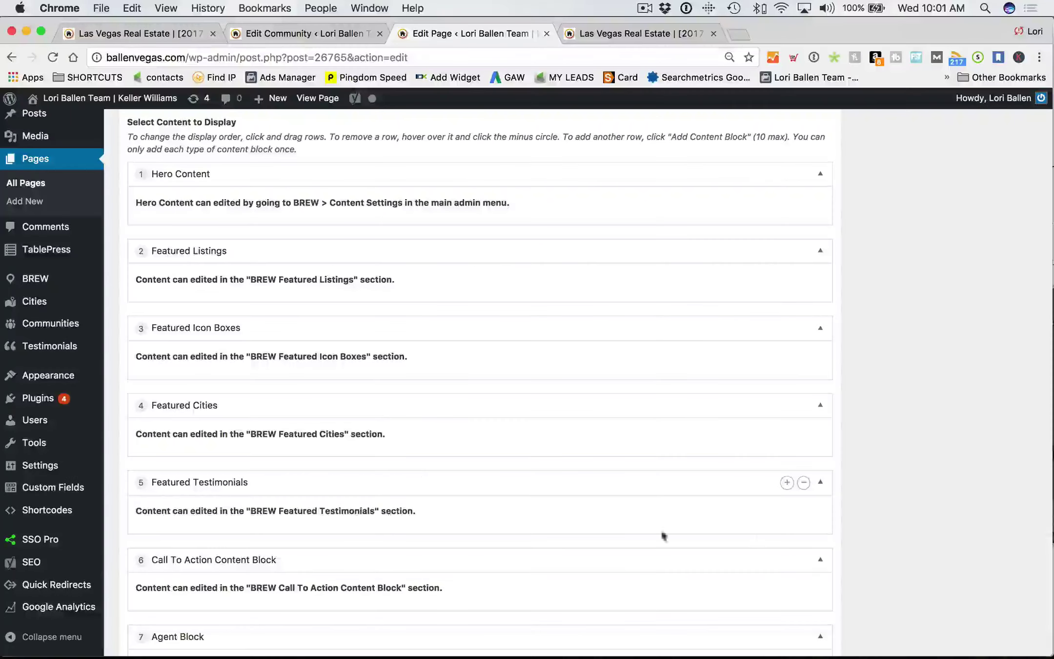
# - Move the Featured Testimonials block above Hero Content in BREW Home Page Display Settings and update the page
pyautogui.moveTo(684, 489); pyautogui.dragTo(697, 154)
pyautogui.moveTo(631, 181); pyautogui.dragTo(672, 195)
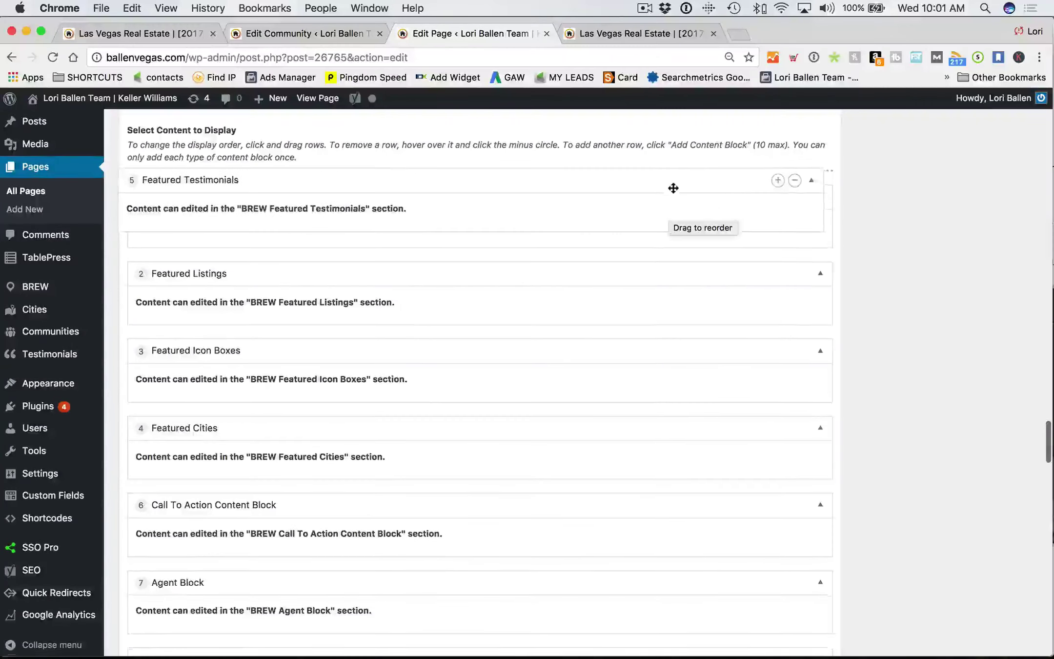
pyautogui.scroll(-20, 973, 362)
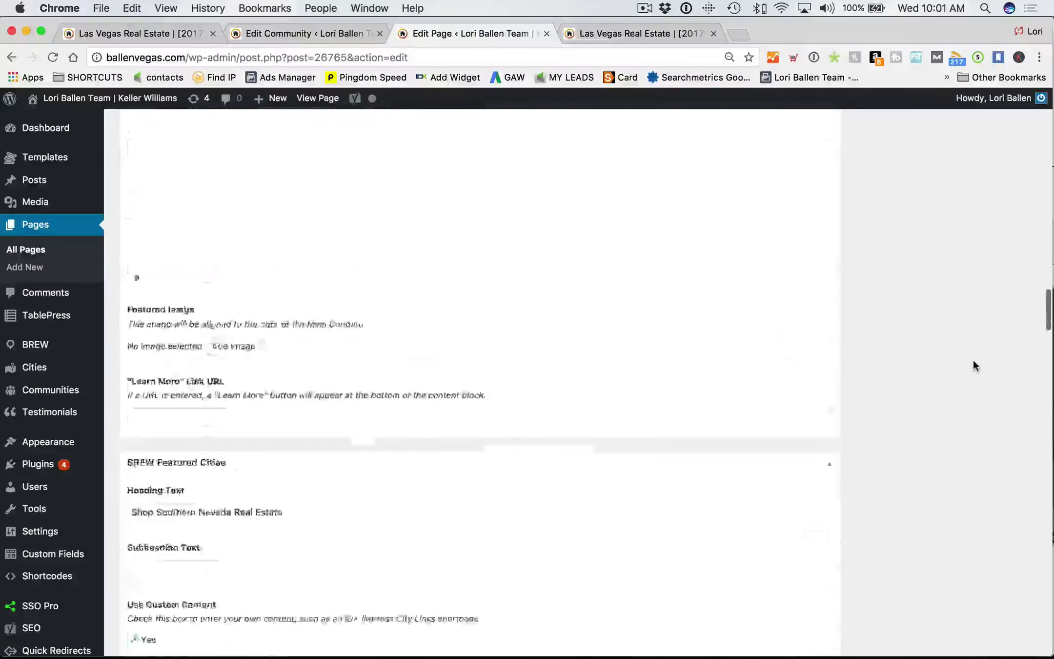
pyautogui.scroll(15, 667, 420)
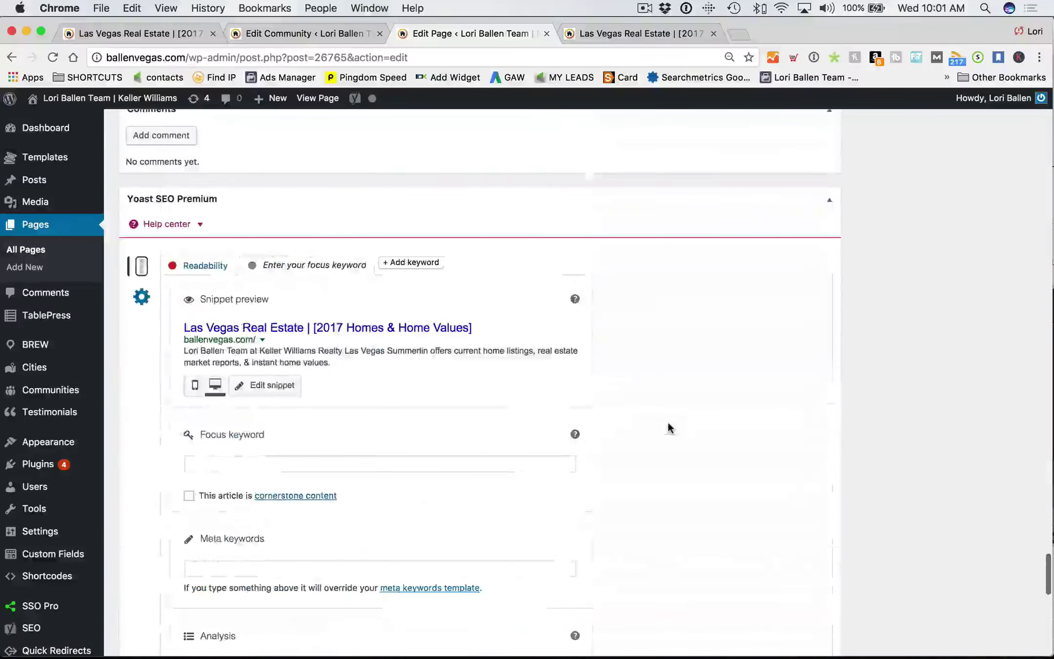
pyautogui.scroll(10, 667, 428)
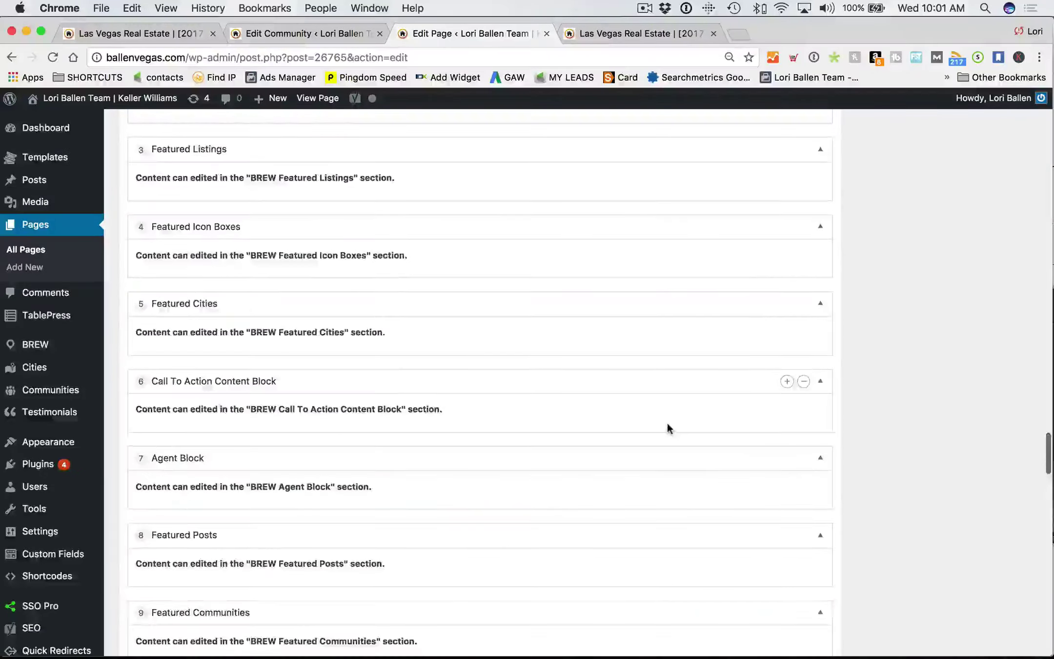
pyautogui.scroll(-5, 667, 428)
pyautogui.scroll(15, 983, 334)
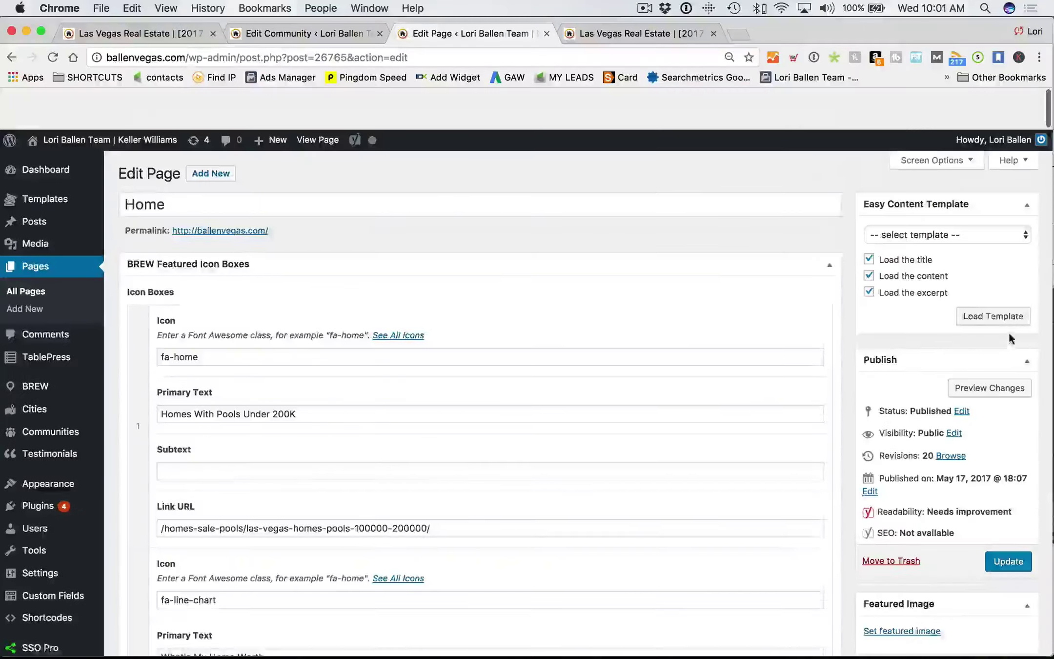
pyautogui.scroll(-4, 1008, 336)
pyautogui.click(1006, 373)
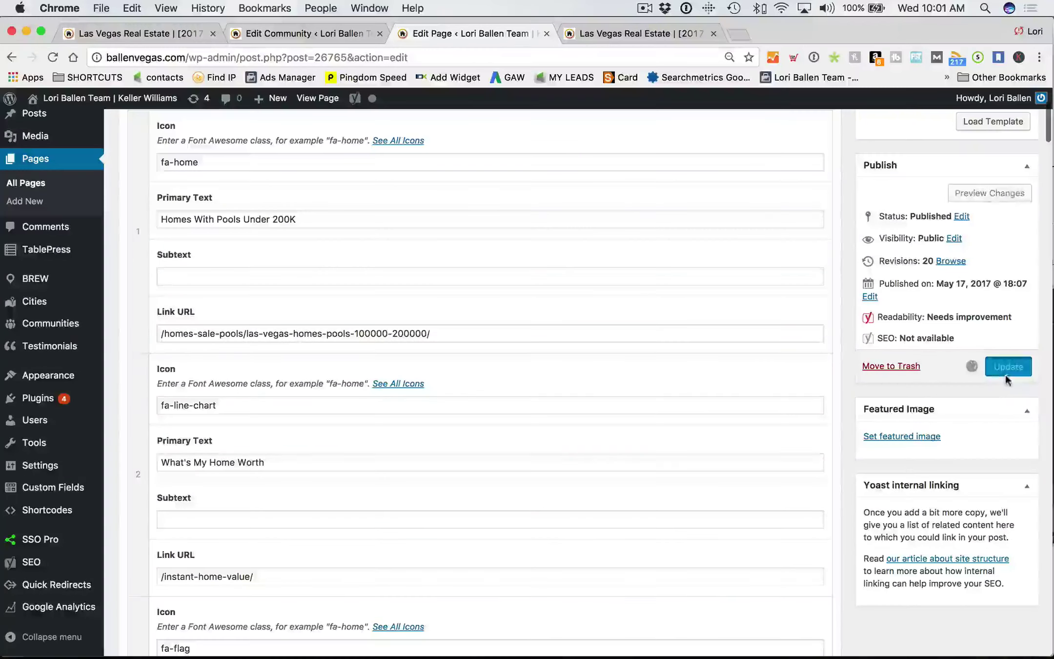
# - Reload the live home page to check which section is displayed first
pyautogui.click(634, 33)
pyautogui.scroll(10, 31, 313)
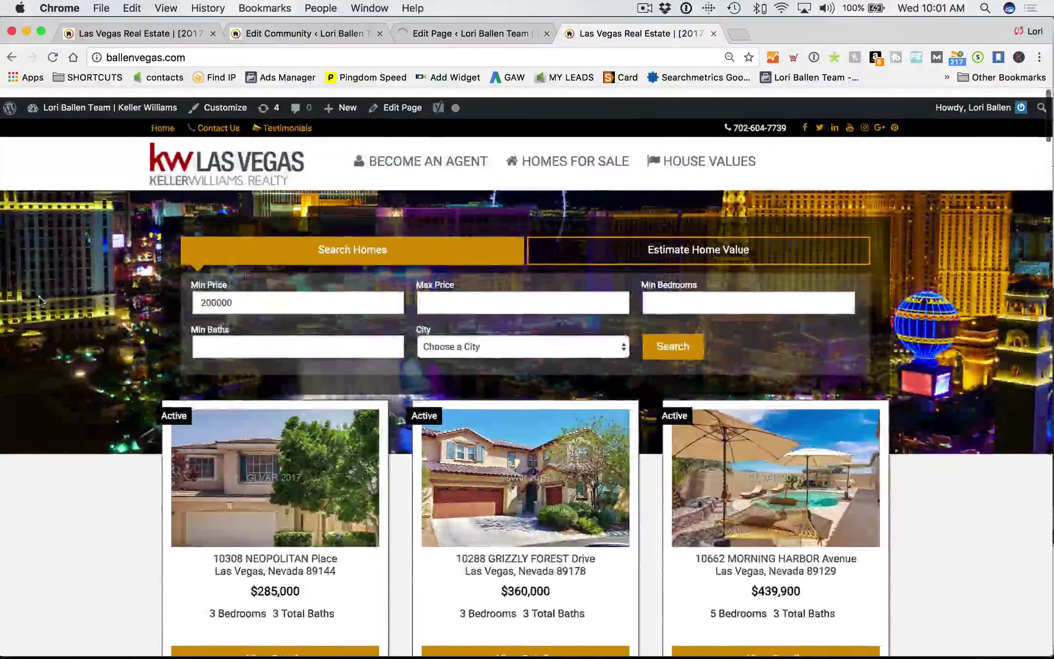
pyautogui.rightClick(55, 497)
pyautogui.click(86, 518)
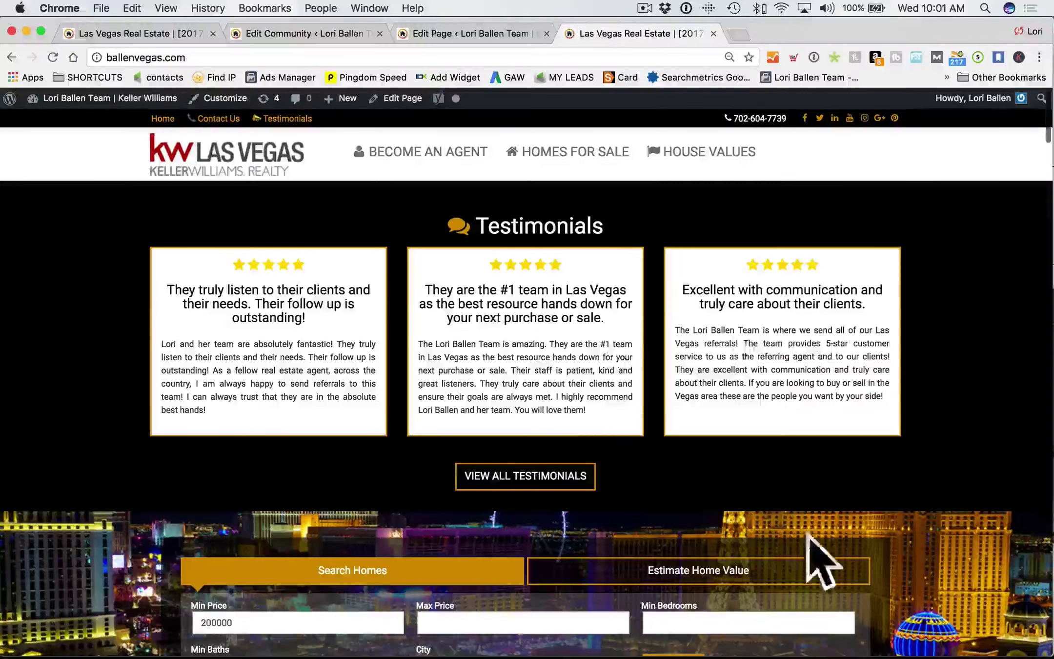
# - Return to the page editor and try to move the Featured Testimonials block below Hero Content in BREW Home Page Display Settings
pyautogui.click(464, 34)
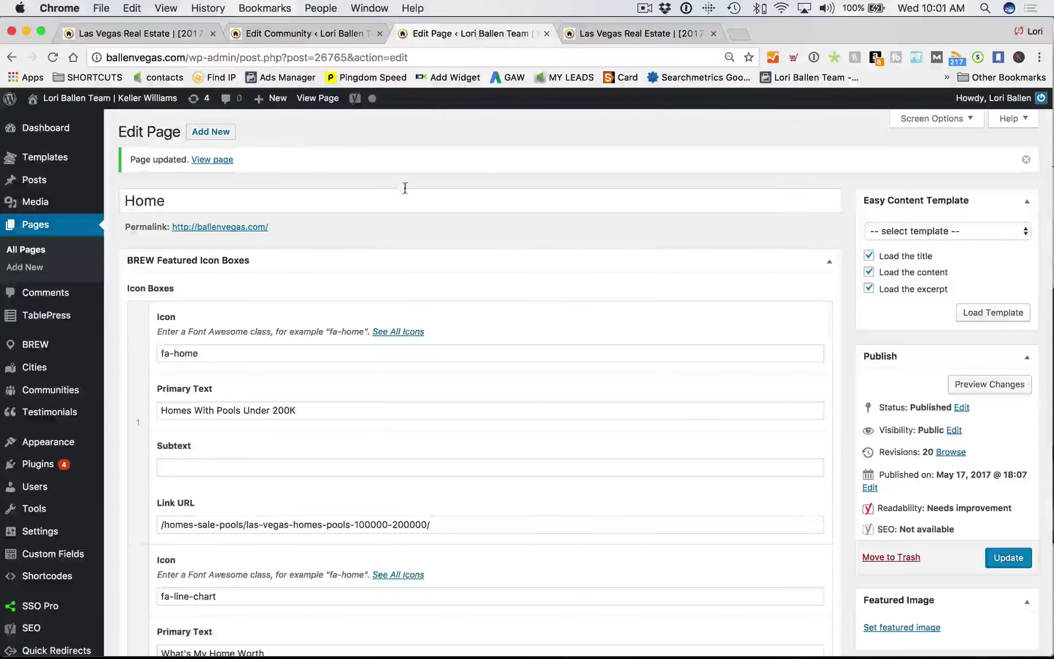
pyautogui.scroll(-20, 303, 366)
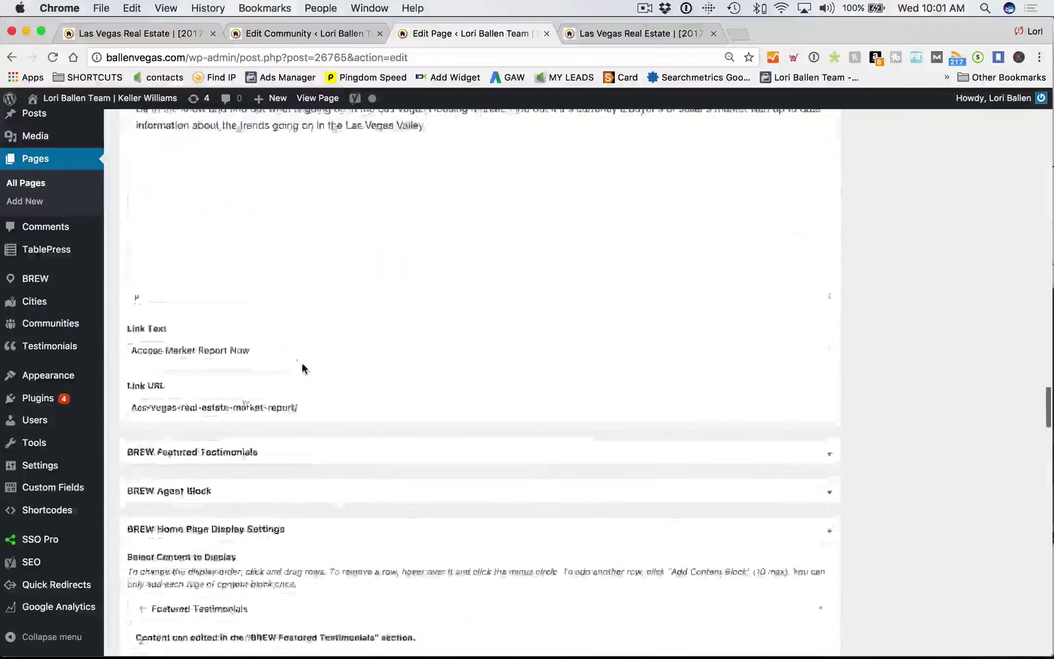
pyautogui.scroll(-5, 303, 367)
pyautogui.scroll(5, 305, 369)
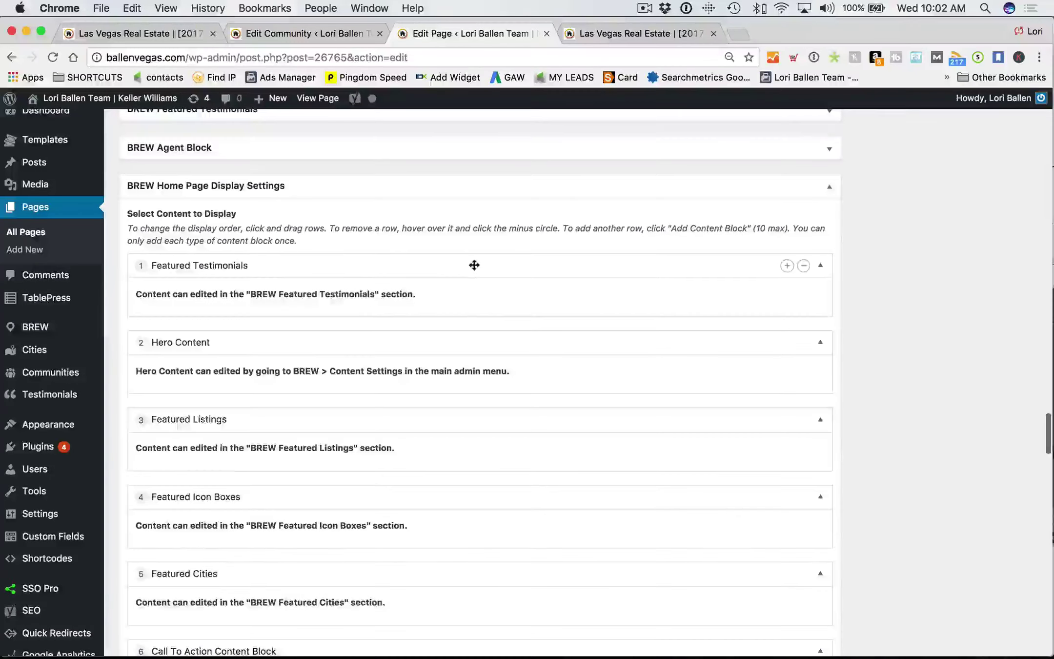
pyautogui.moveTo(475, 265); pyautogui.dragTo(472, 342)
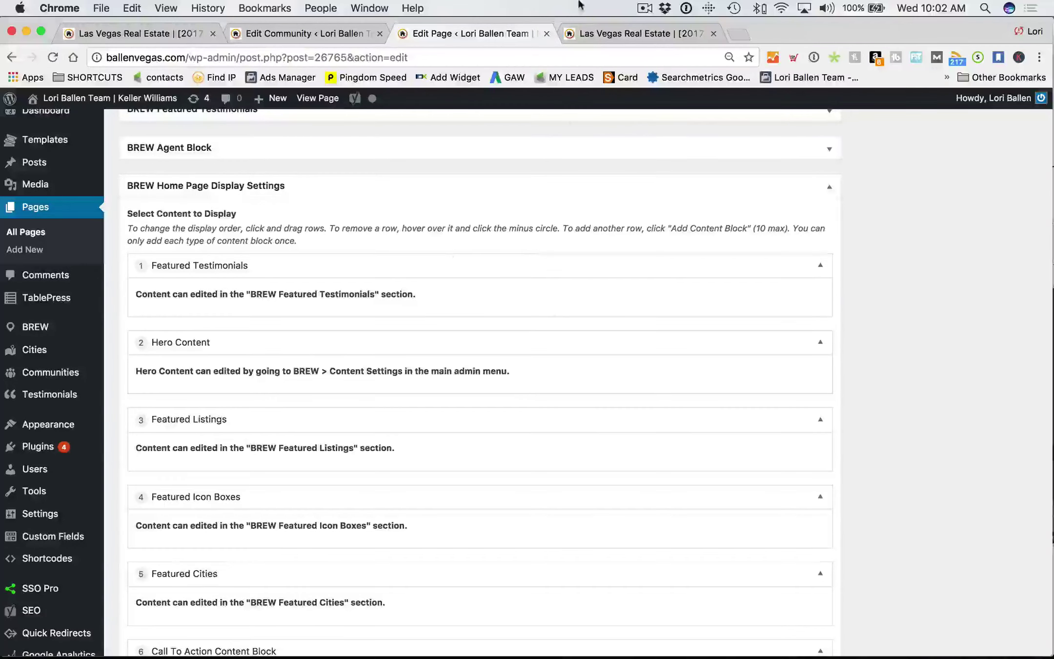
# - Switch to the live home page and reload it to recheck the placement of the Testimonials section
pyautogui.click(585, 33)
pyautogui.rightClick(710, 208)
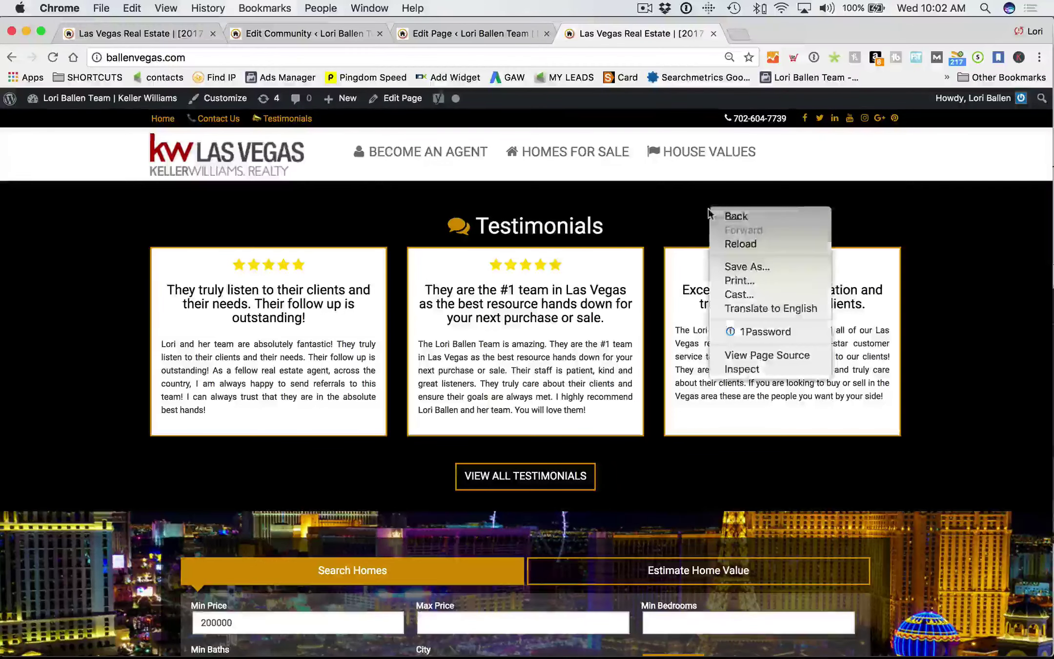
pyautogui.click(750, 242)
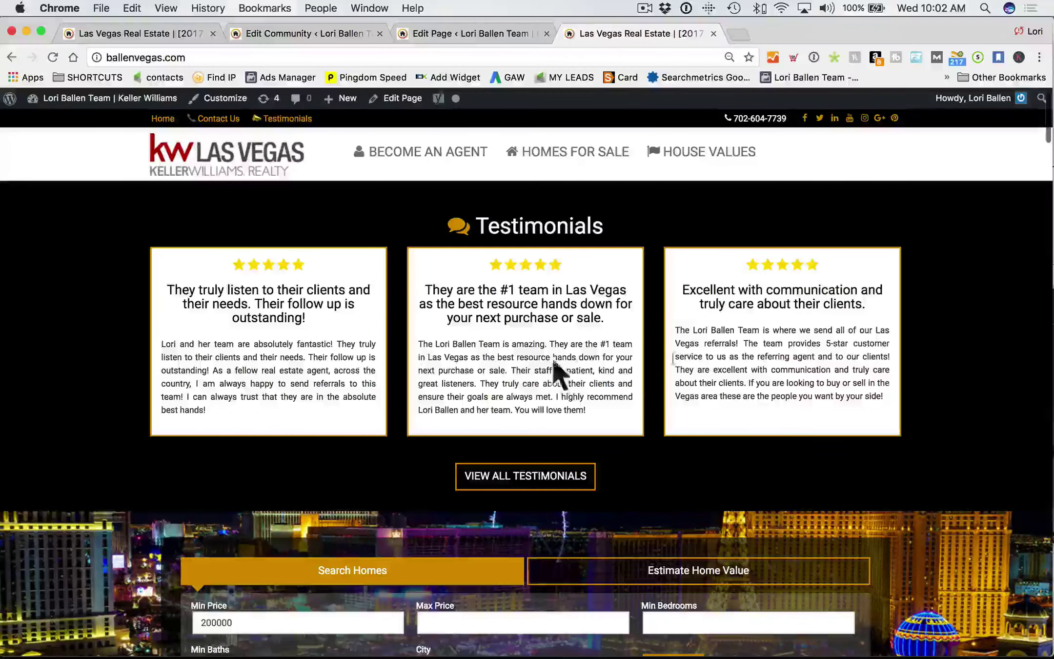
# - Return to the page editor and update the Home page
pyautogui.hotkey('ctrl', 'shift', 'Tab')
pyautogui.scroll(20, 1008, 405)
pyautogui.scroll(-5, 1008, 407)
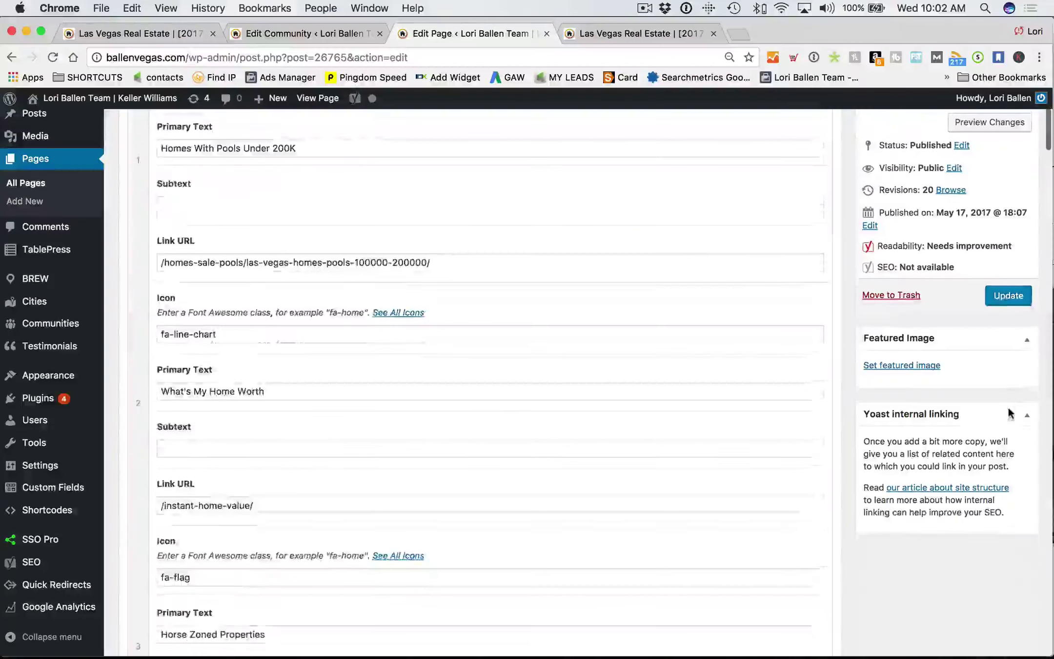
pyautogui.click(1005, 296)
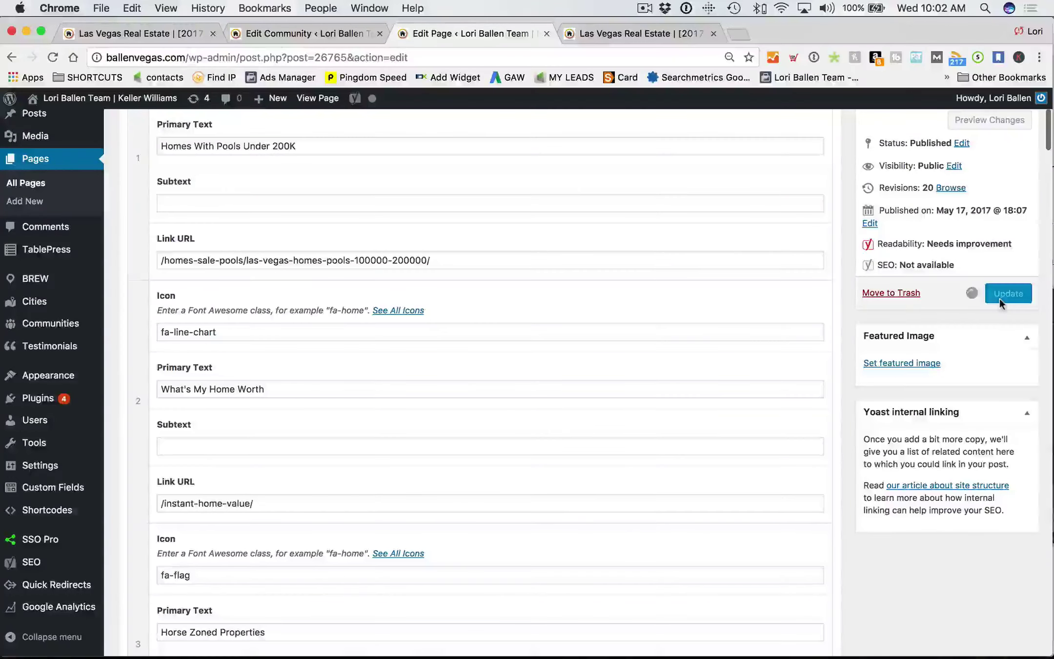
# - Switch to the live home page and reload it to check whether the Testimonials section still comes first
pyautogui.click(604, 35)
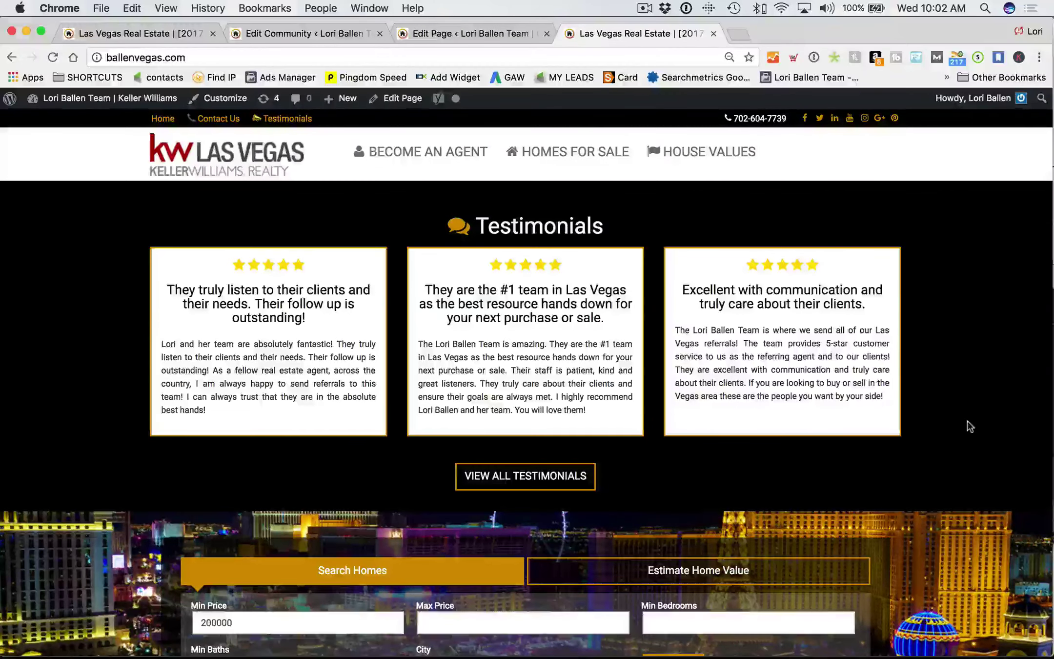
pyautogui.scroll(2, 976, 342)
pyautogui.rightClick(965, 264)
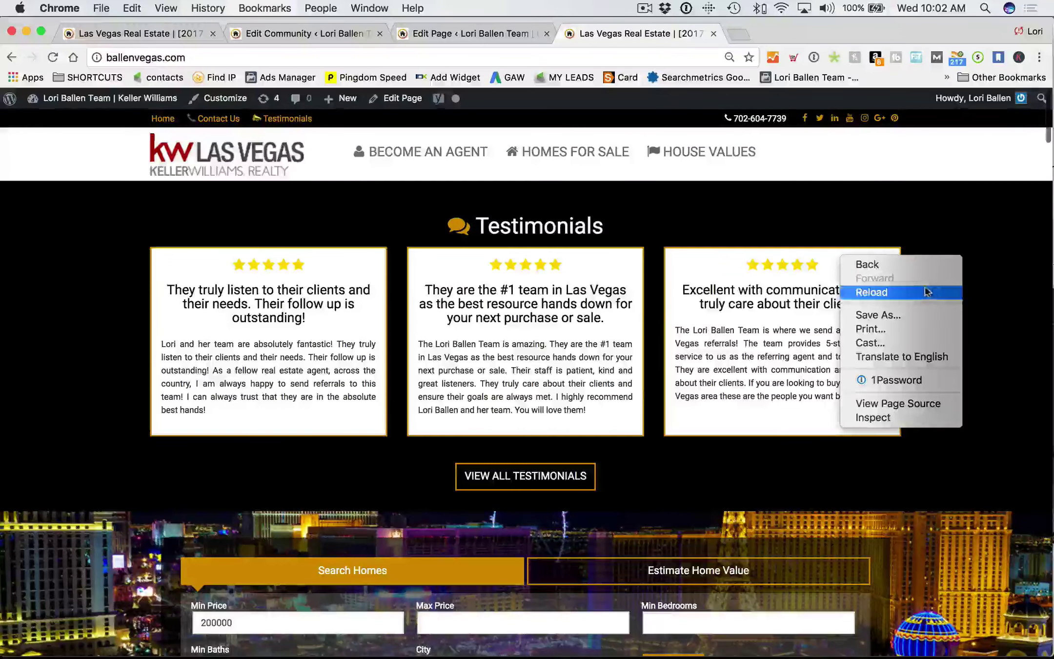
pyautogui.click(949, 294)
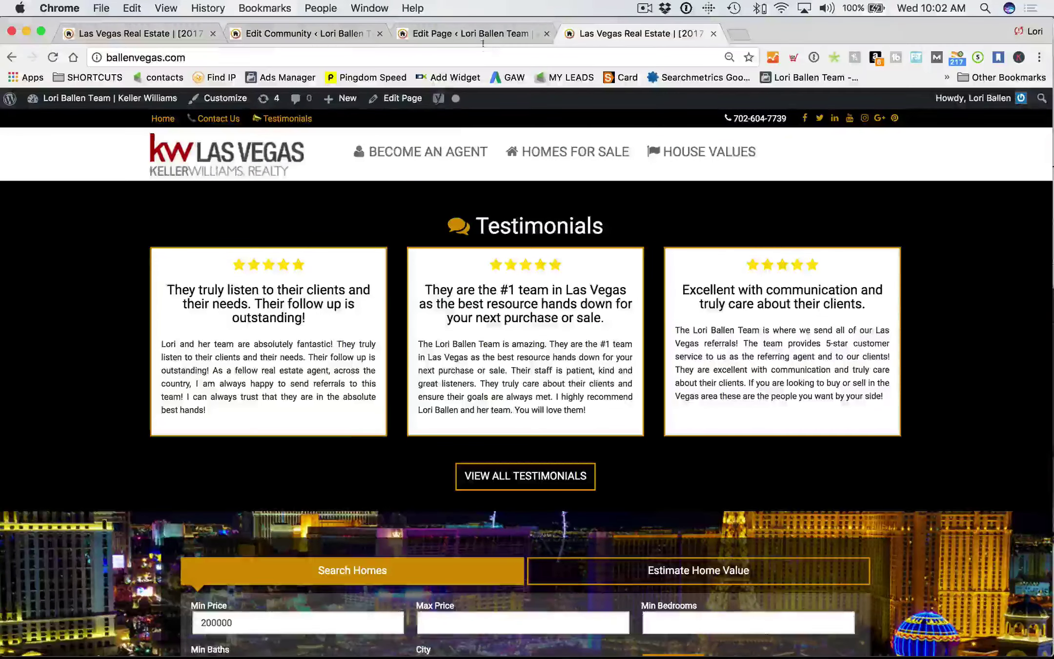
# - Return to the page editor and move the Featured Testimonials block below Hero Content in BREW Home Page Display Settings
pyautogui.hotkey('ctrl', 'shift', 'Tab')
pyautogui.scroll(-2, 361, 292)
pyautogui.scroll(-20, 363, 291)
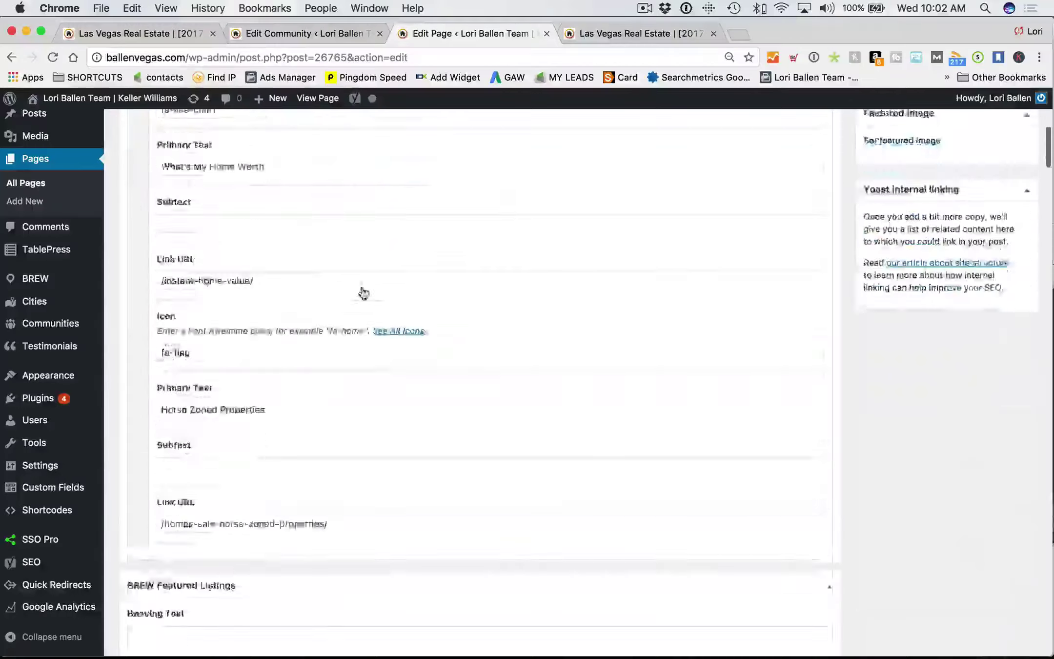
pyautogui.scroll(20, 357, 296)
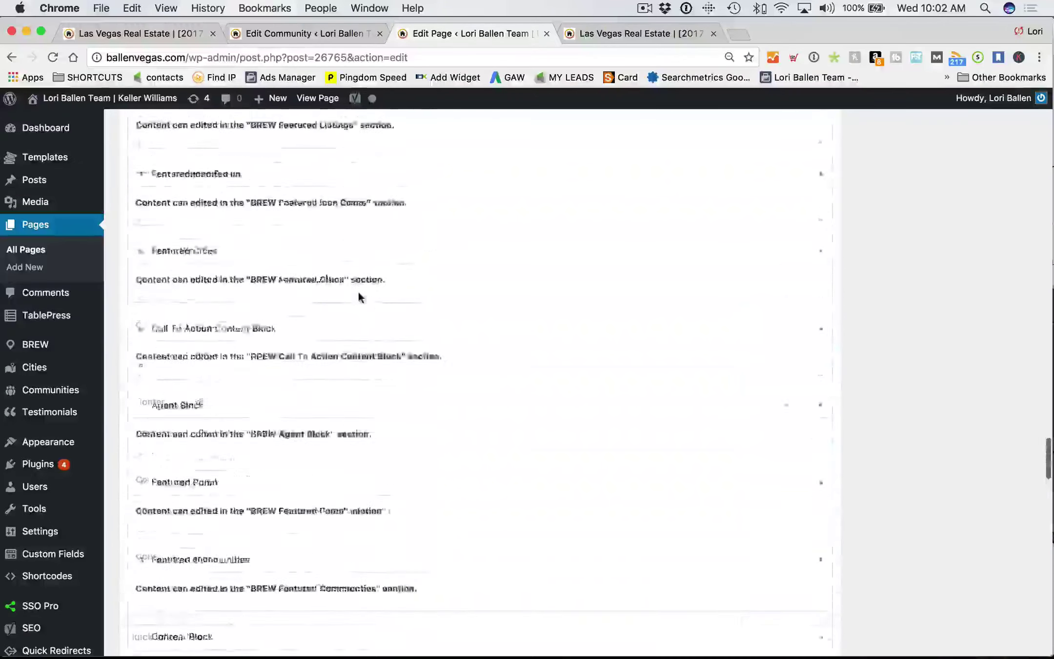
pyautogui.scroll(-2, 360, 294)
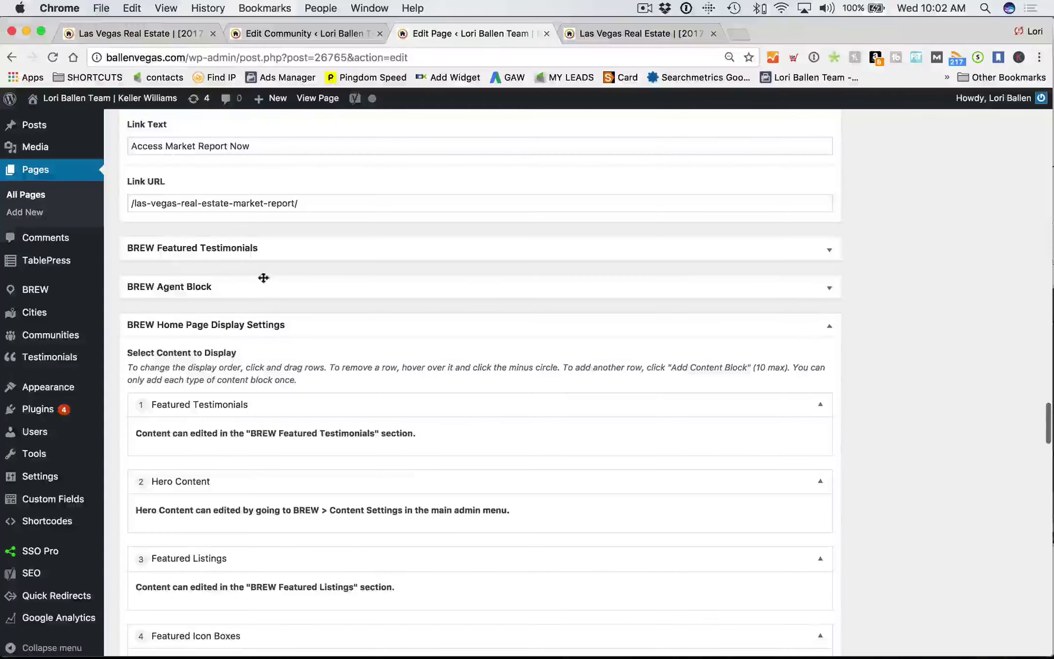
pyautogui.scroll(-1, 264, 278)
pyautogui.scroll(-4, 300, 268)
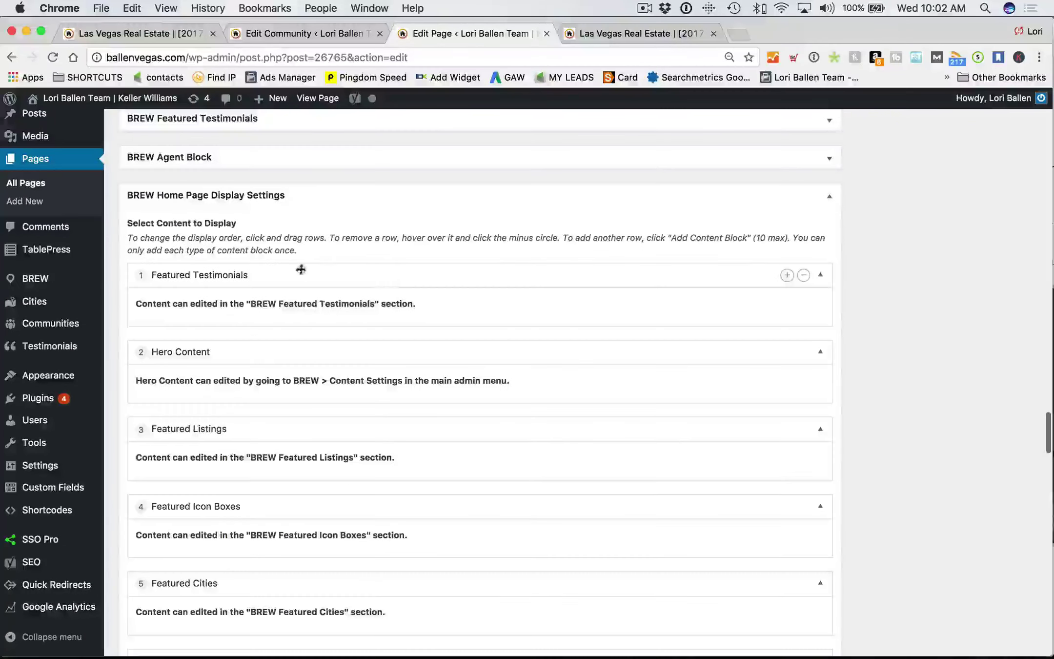
pyautogui.moveTo(290, 277); pyautogui.dragTo(289, 359)
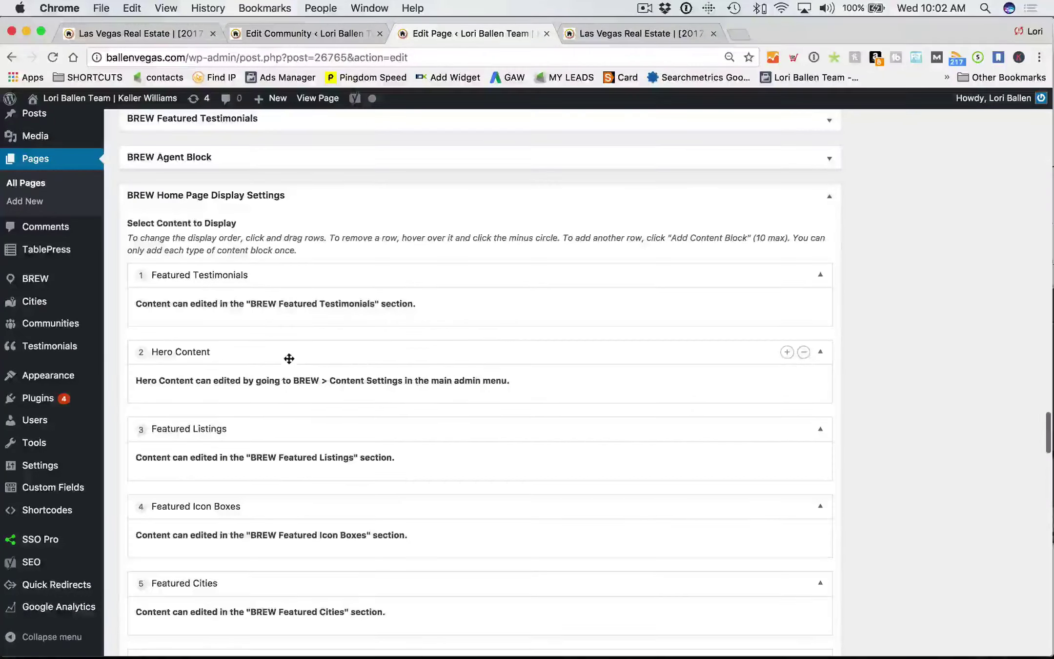
pyautogui.moveTo(439, 280); pyautogui.dragTo(440, 377)
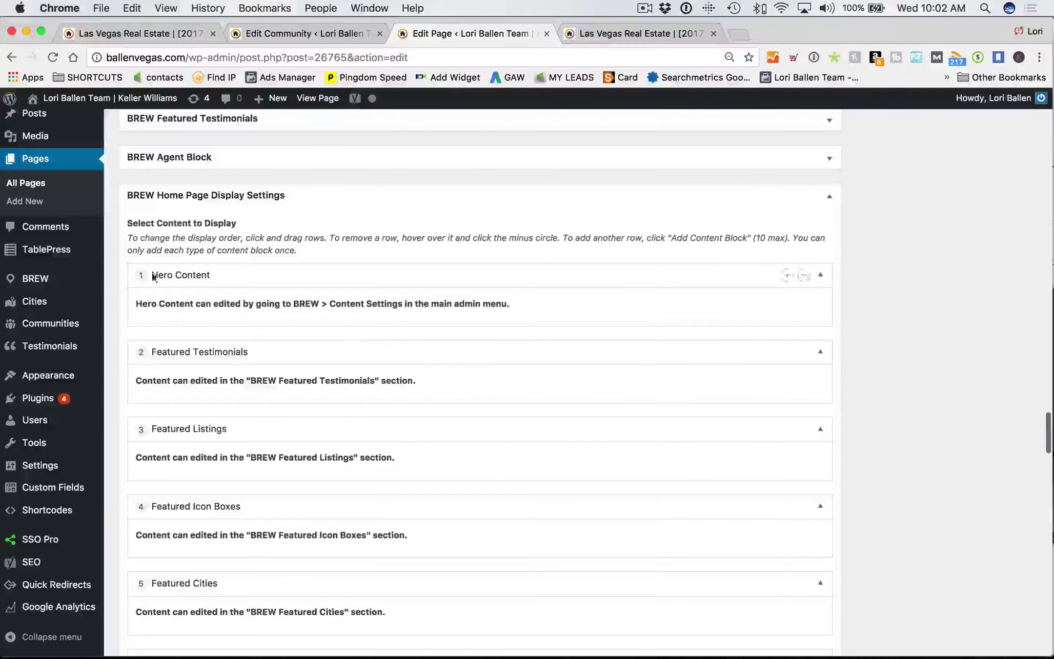
# - Update the Home page to save the new block order
pyautogui.scroll(20, 1041, 451)
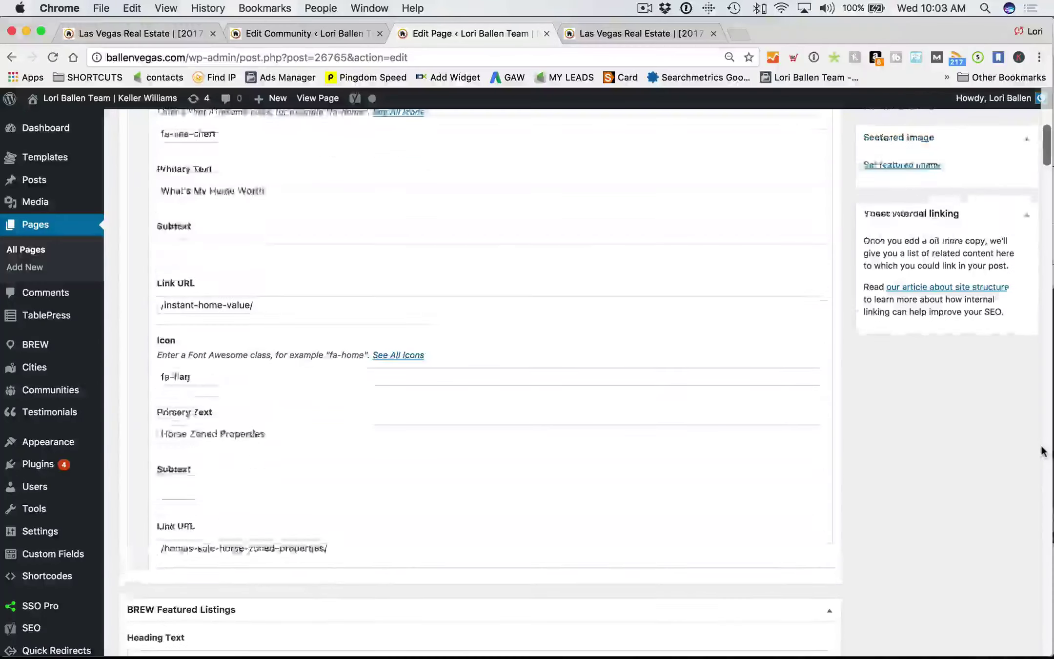
pyautogui.scroll(5, 1042, 451)
pyautogui.click(1018, 384)
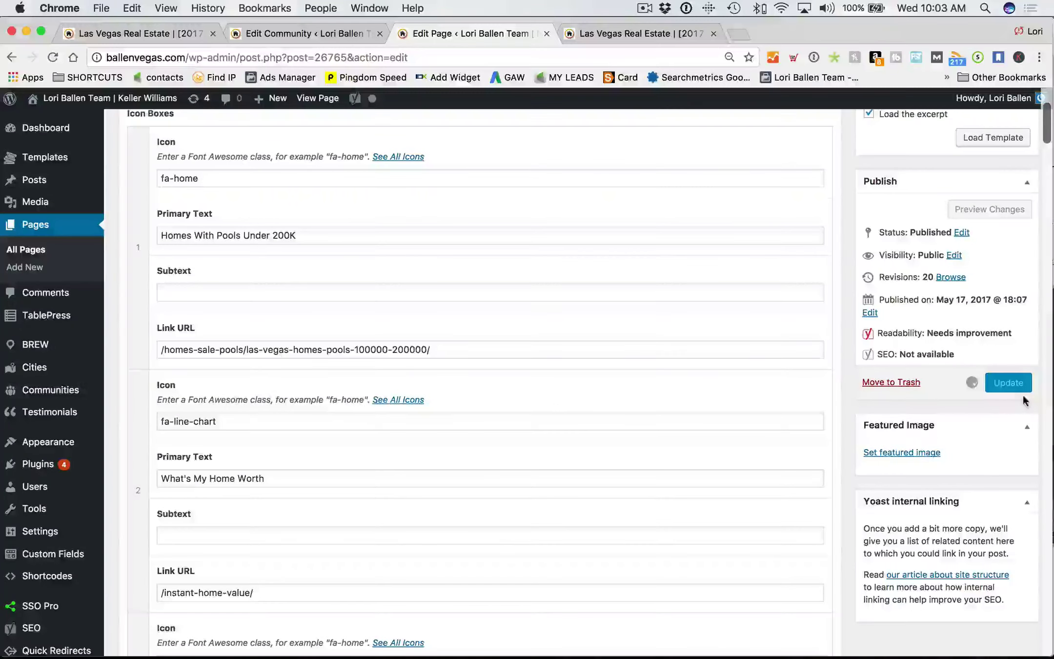
# - Reload the live home page and check the placement of the home search hero and Testimonials sections
pyautogui.click(692, 33)
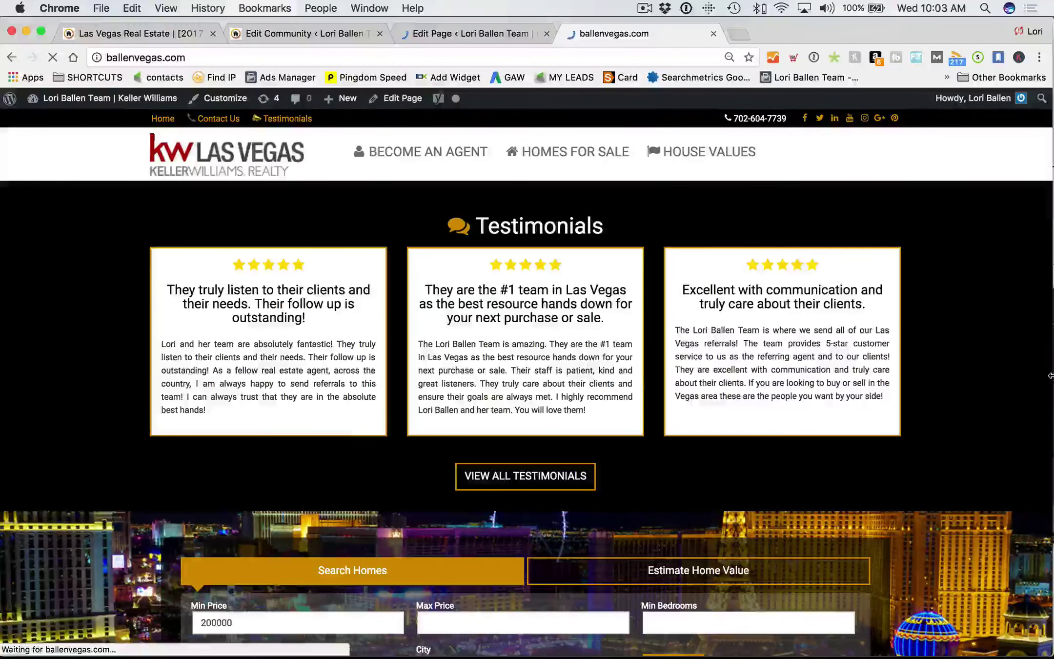
pyautogui.scroll(-5, 973, 446)
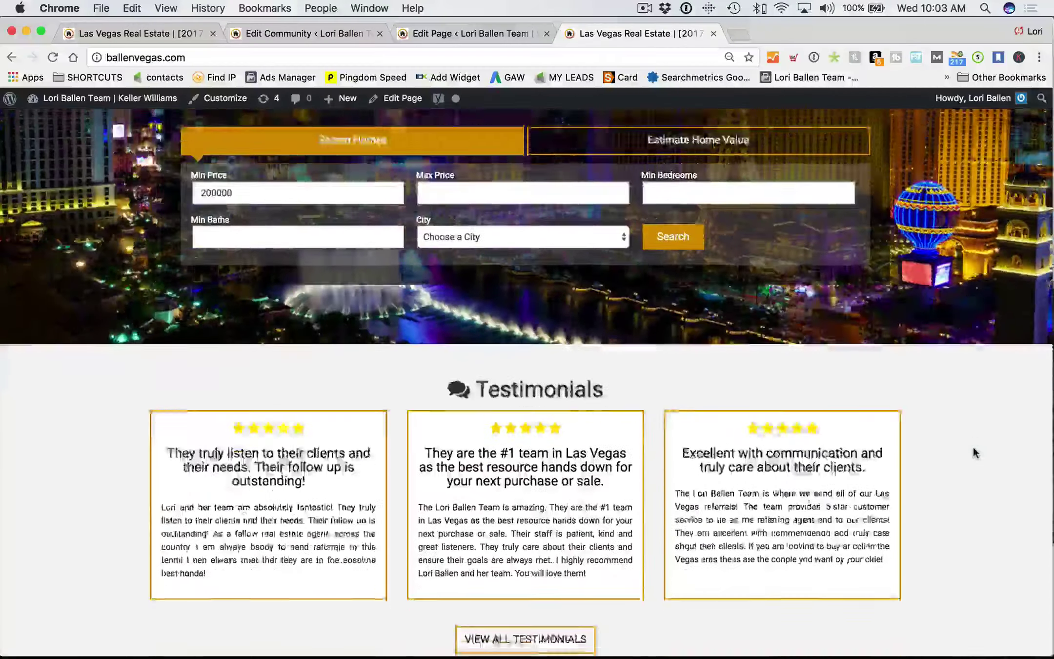
pyautogui.scroll(5, 973, 447)
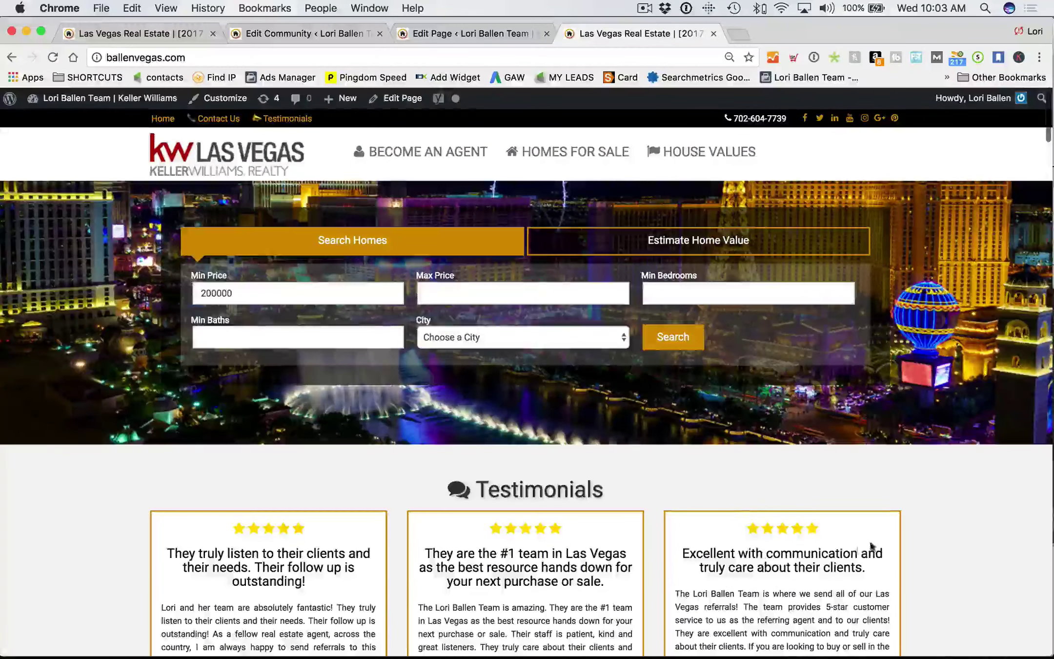
# - Examine the order and background colors of the sections down the live home page, from the hero to the agent block
pyautogui.scroll(-15, 867, 542)
pyautogui.scroll(-12, 851, 546)
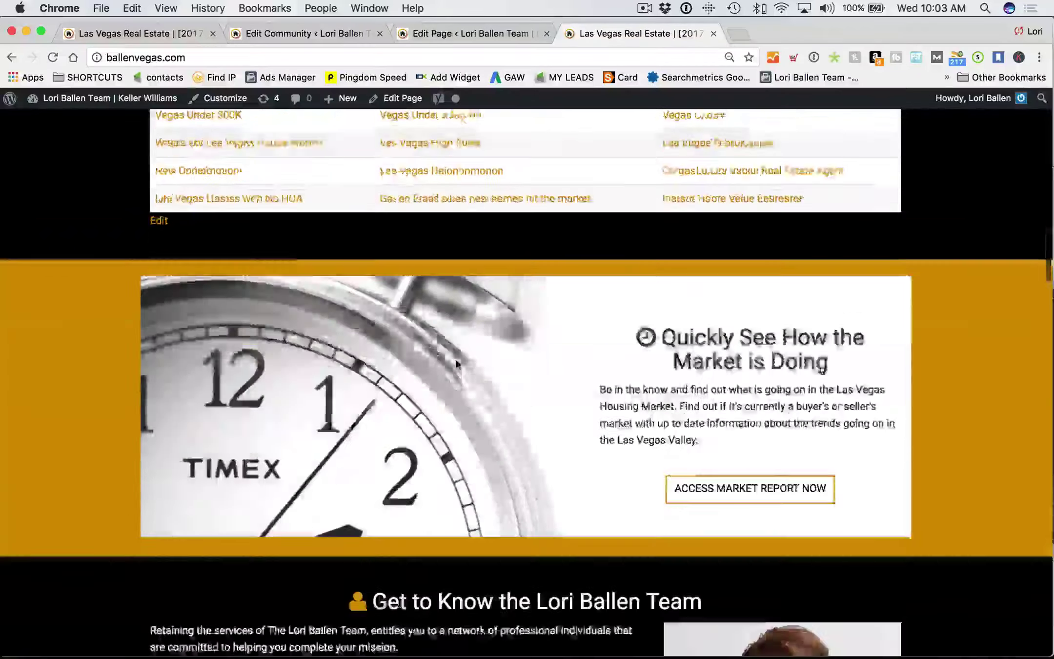
pyautogui.scroll(-8, 456, 364)
pyautogui.scroll(20, 392, 431)
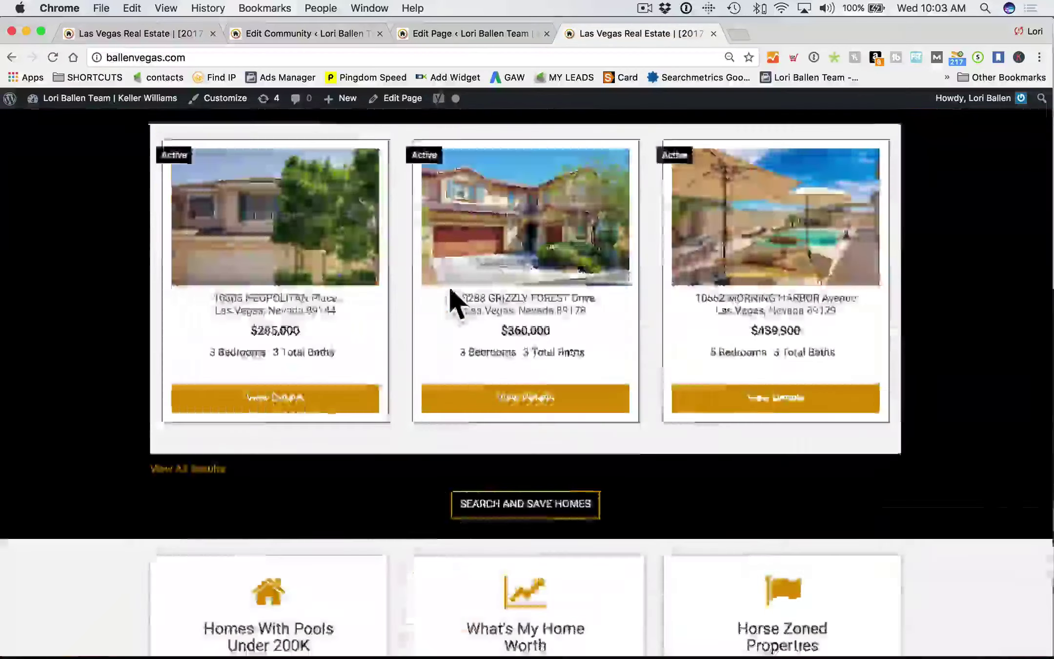
pyautogui.scroll(10, 449, 286)
pyautogui.scroll(-6, 404, 275)
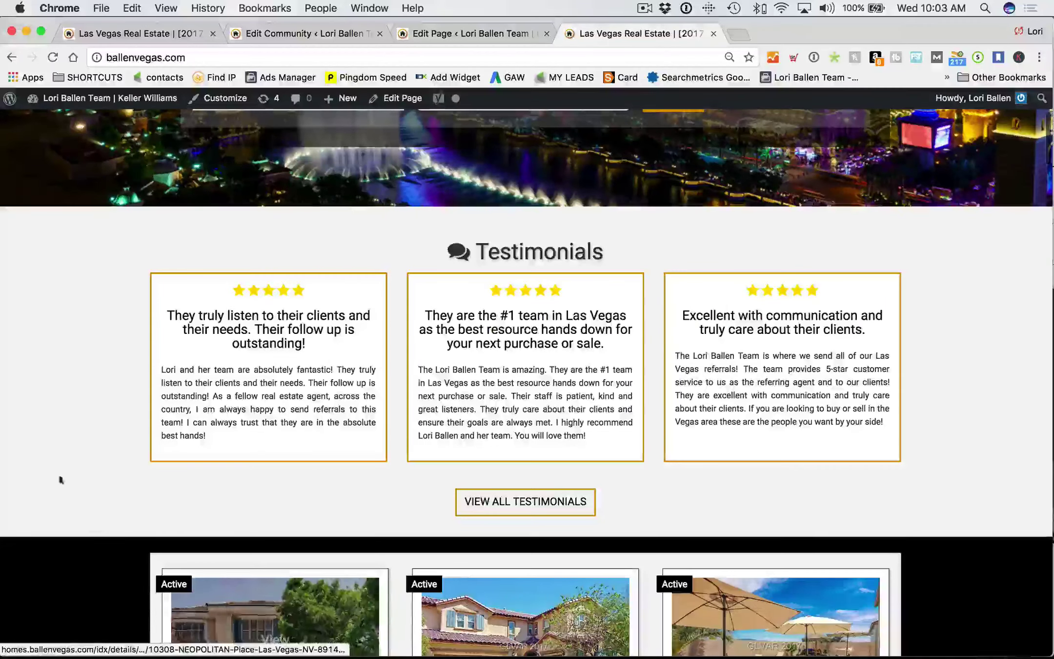
pyautogui.scroll(-4, 374, 355)
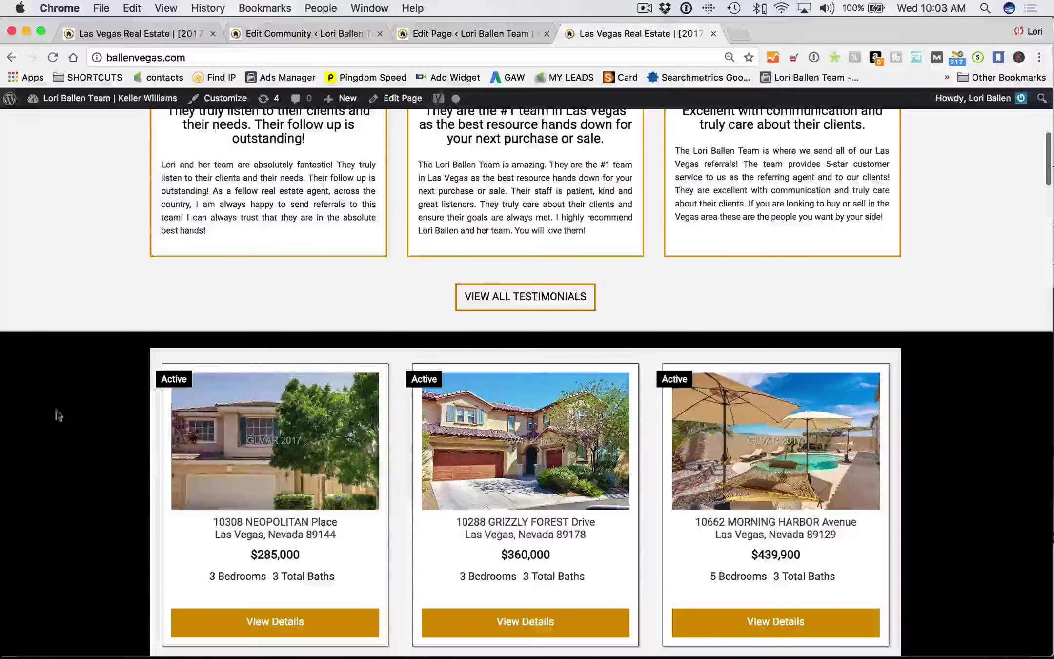
pyautogui.scroll(10, 91, 447)
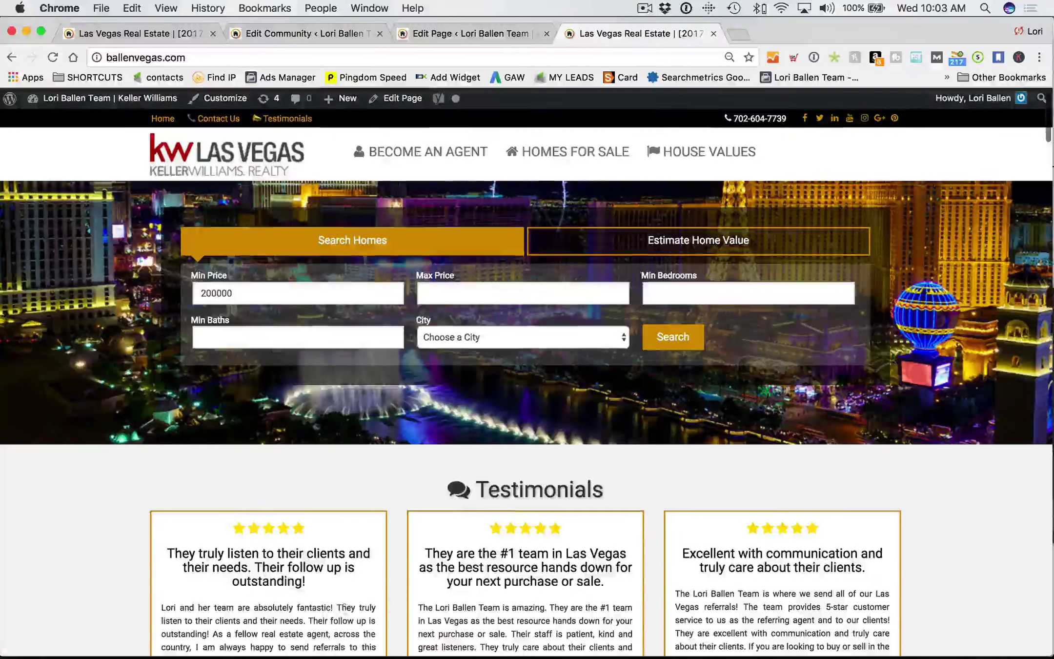
pyautogui.scroll(-5, 896, 569)
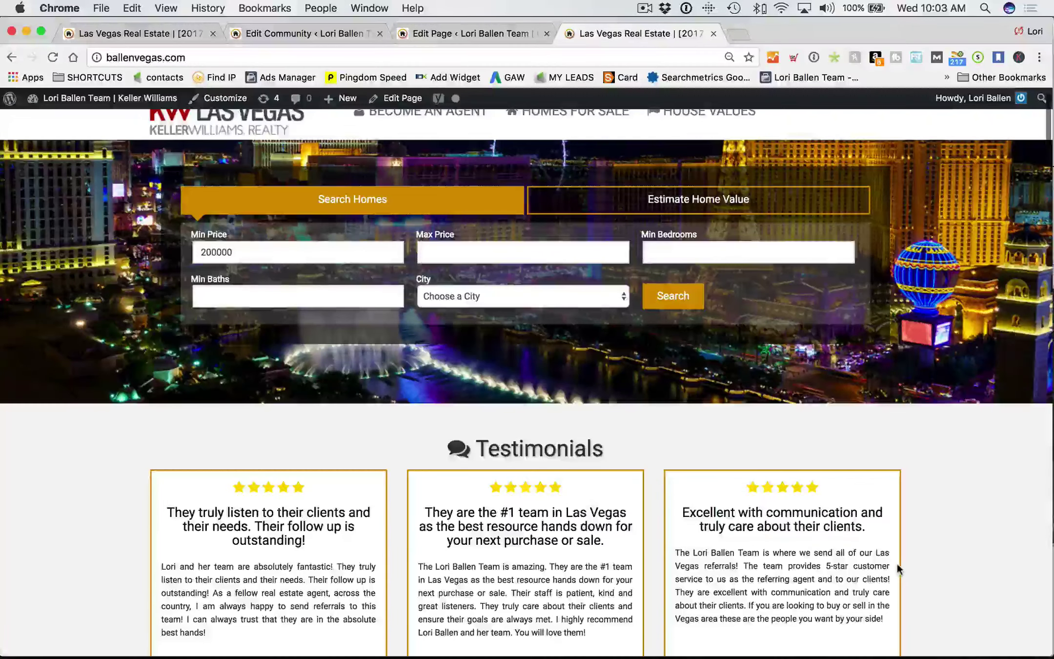
pyautogui.scroll(-12, 896, 560)
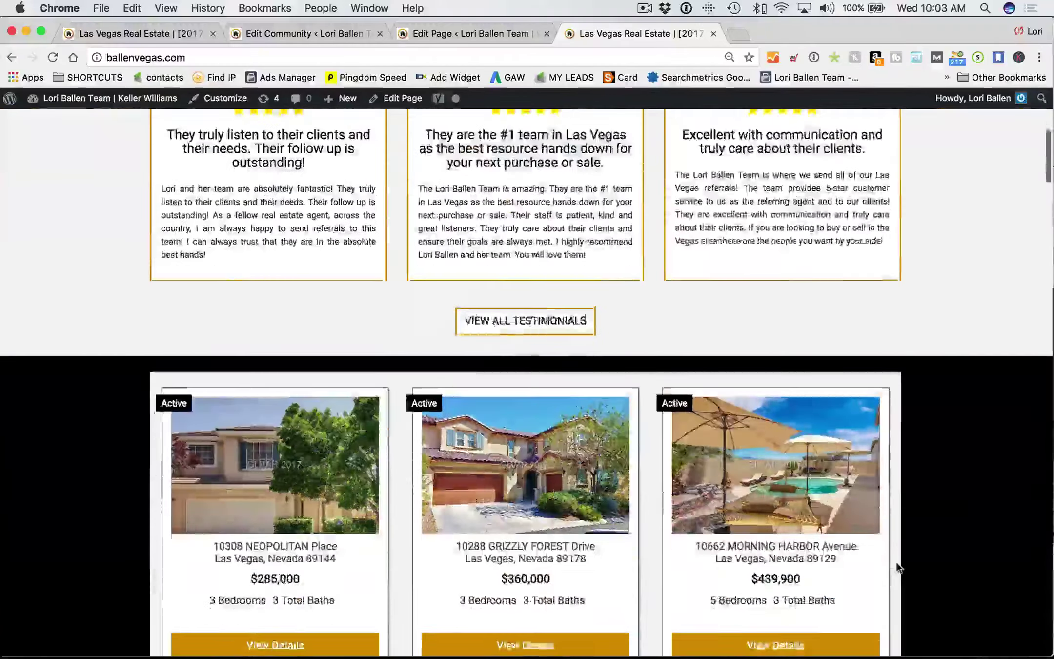
pyautogui.scroll(-7, 895, 566)
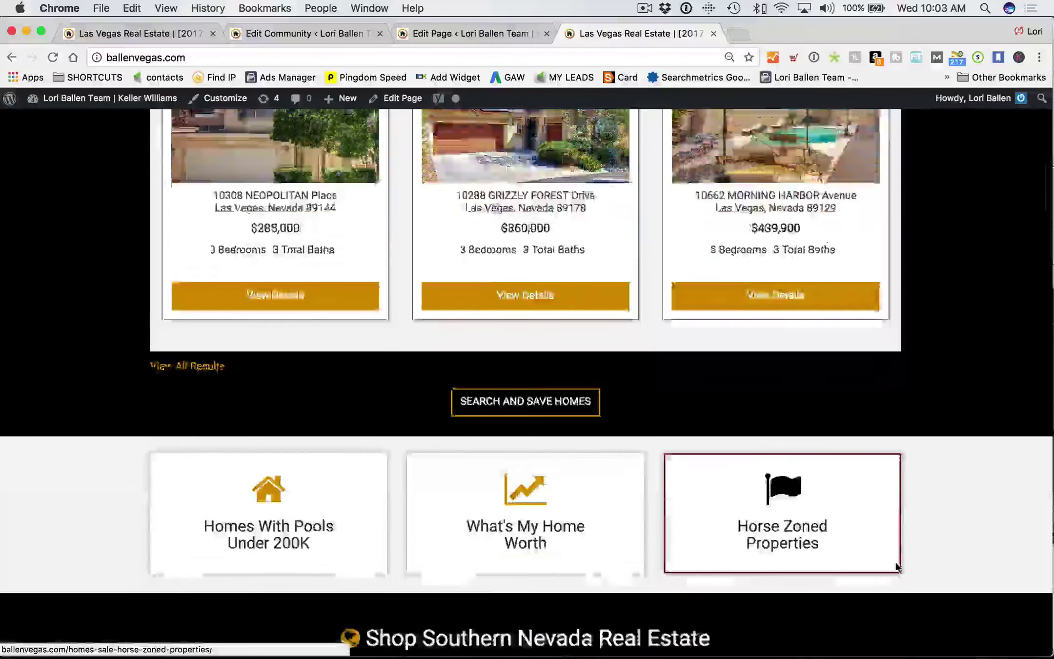
pyautogui.scroll(20, 890, 567)
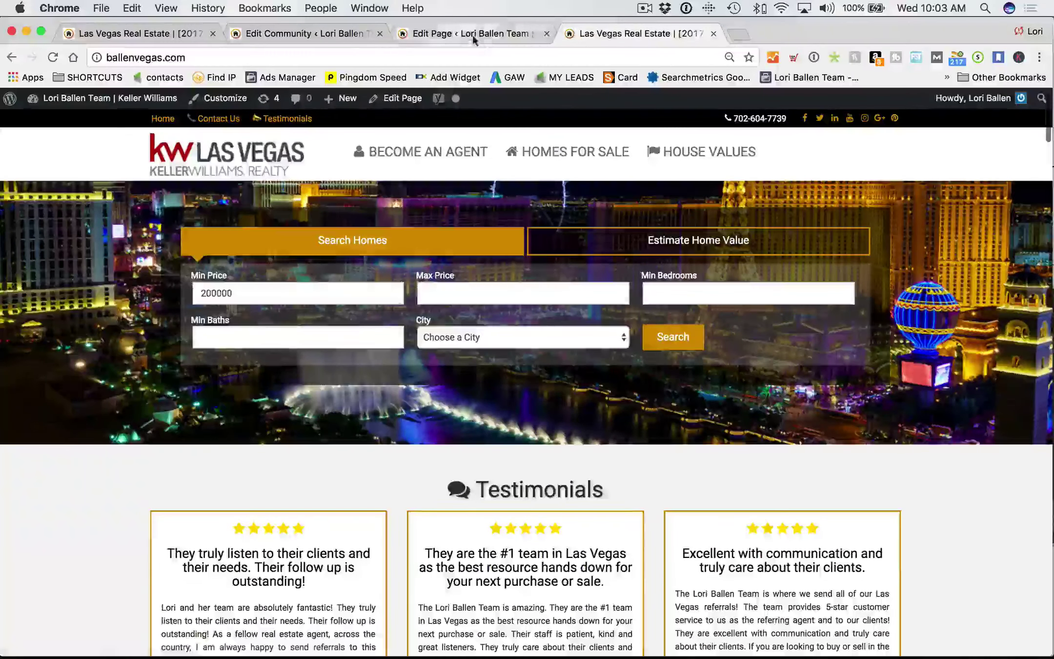
# - In the page editor's BREW Home Page Display Settings, move Featured Icon Boxes above Featured Listings and update the page
pyautogui.click(472, 34)
pyautogui.scroll(-4, 540, 416)
pyautogui.scroll(-20, 540, 419)
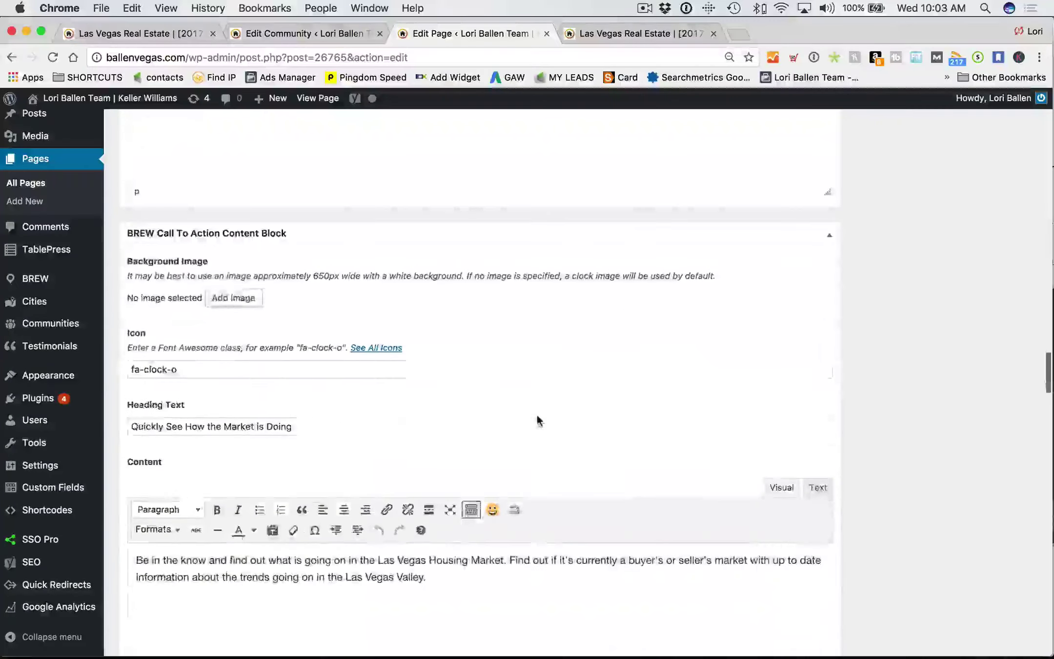
pyautogui.scroll(20, 537, 421)
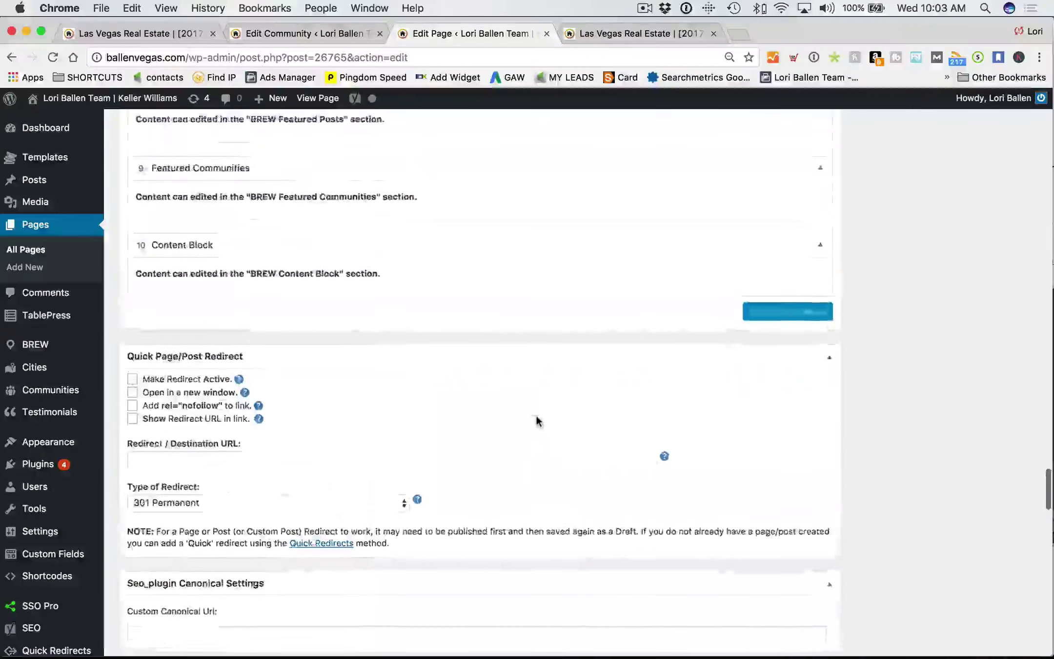
pyautogui.scroll(15, 536, 418)
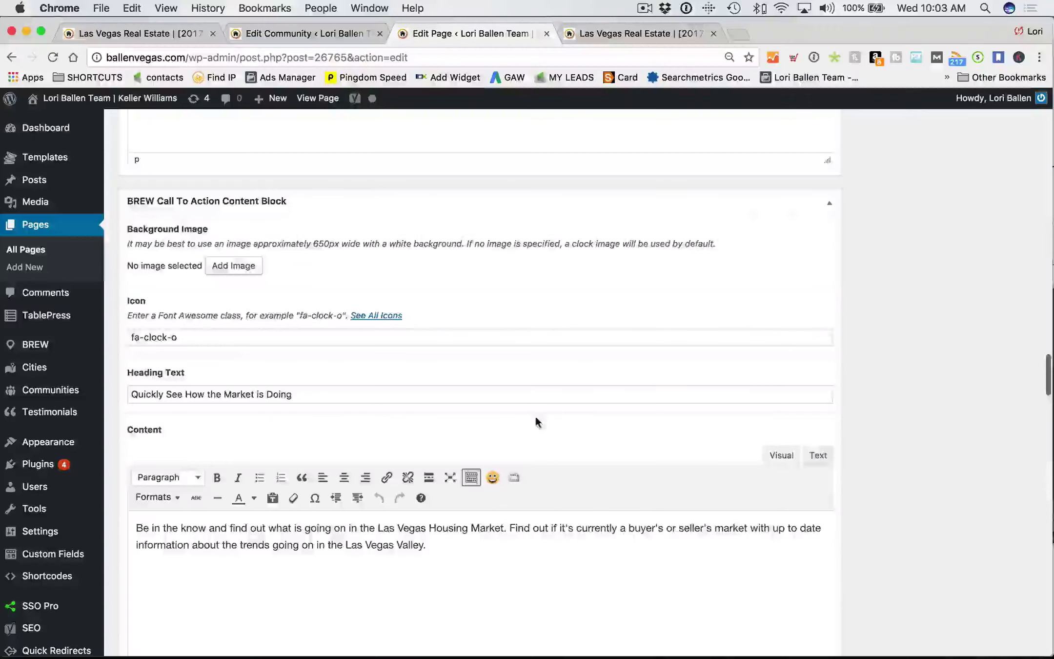
pyautogui.scroll(10, 536, 417)
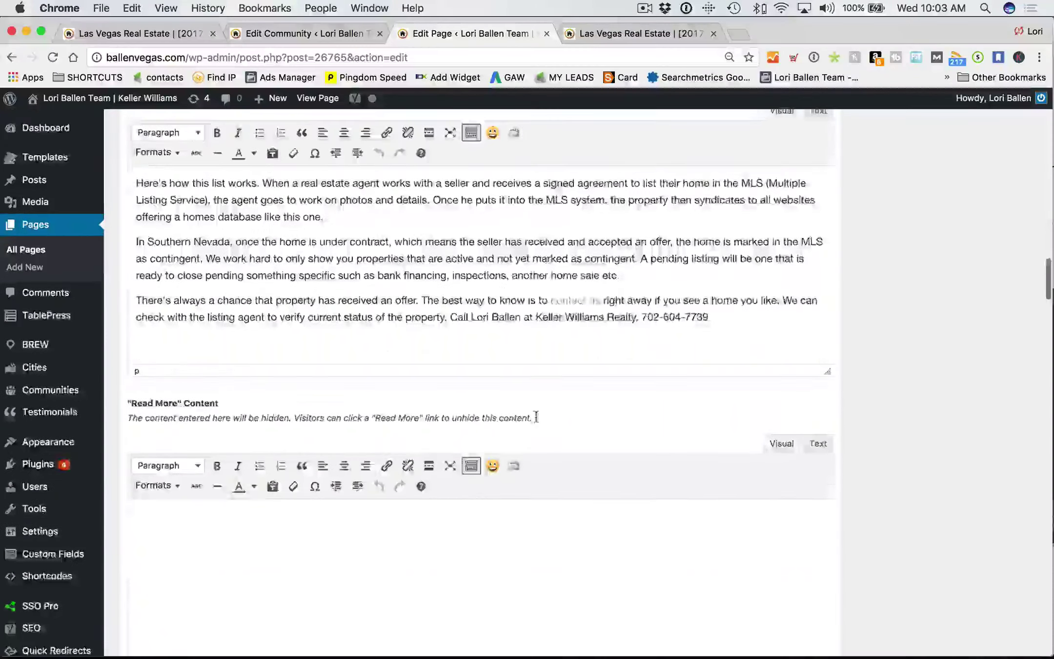
pyautogui.scroll(-15, 536, 419)
pyautogui.scroll(5, 344, 390)
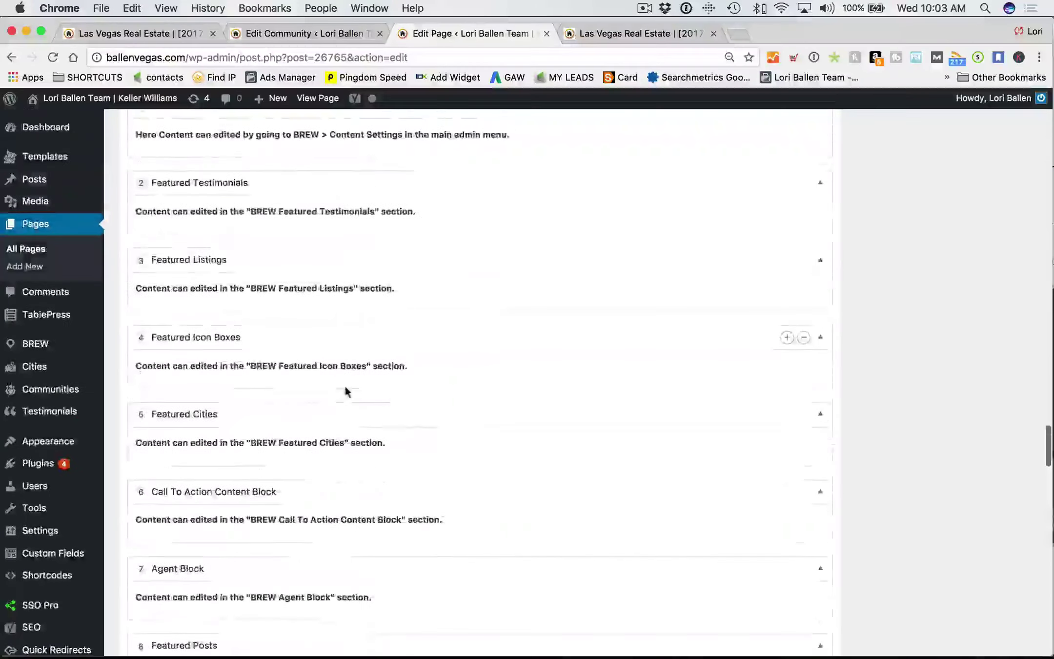
pyautogui.scroll(1, 344, 390)
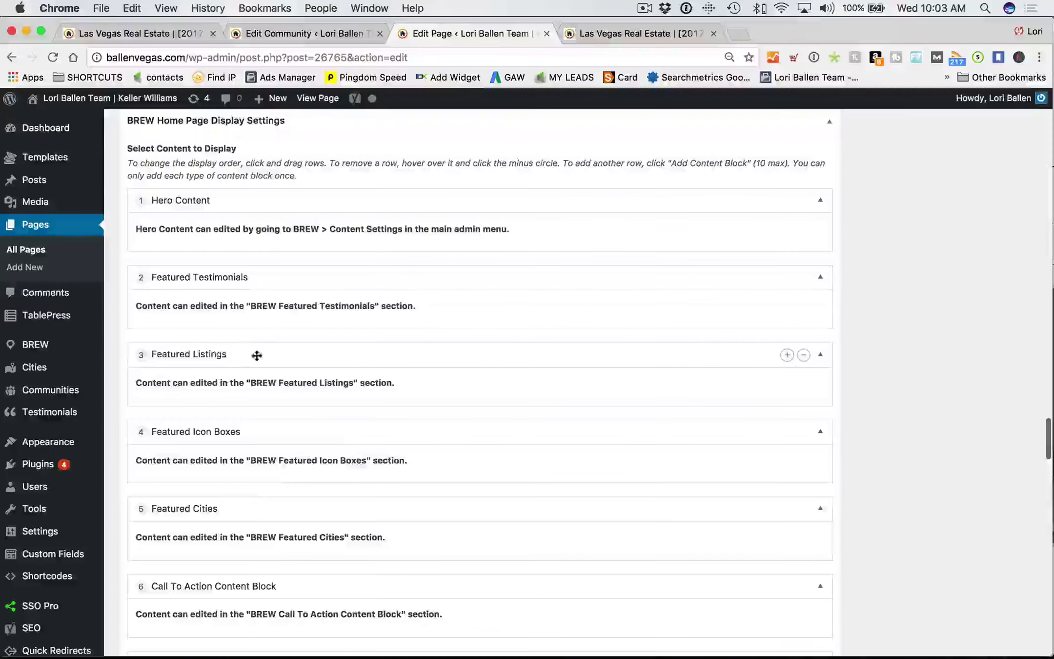
pyautogui.moveTo(239, 431); pyautogui.dragTo(247, 343)
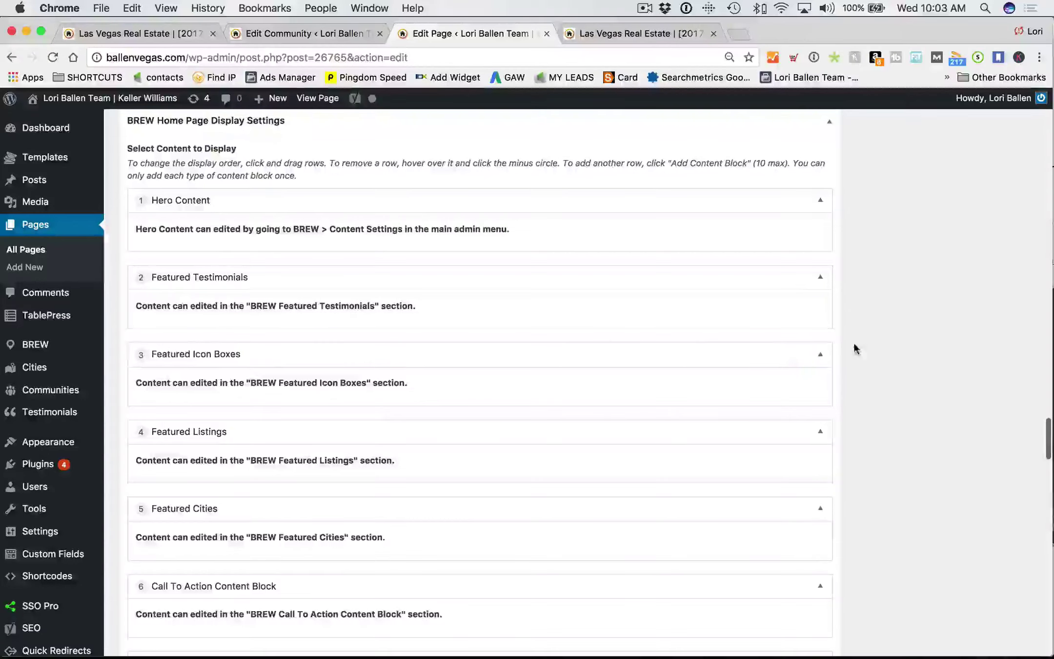
pyautogui.scroll(20, 974, 357)
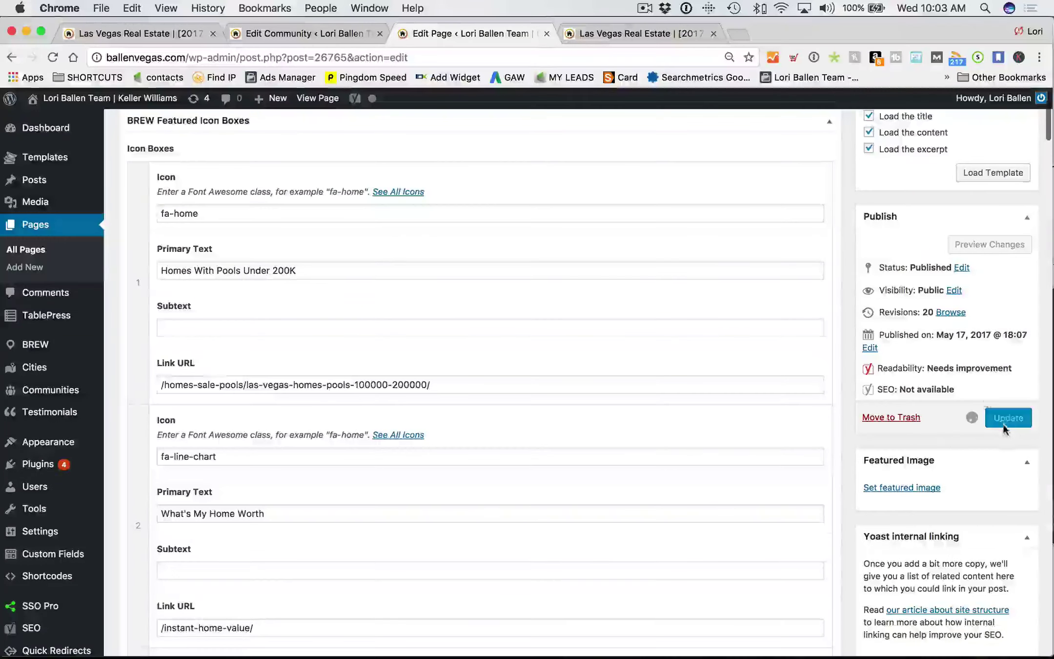
# - Reload the live home page and check where the icon boxes sit relative to the testimonials and listings
pyautogui.click(631, 33)
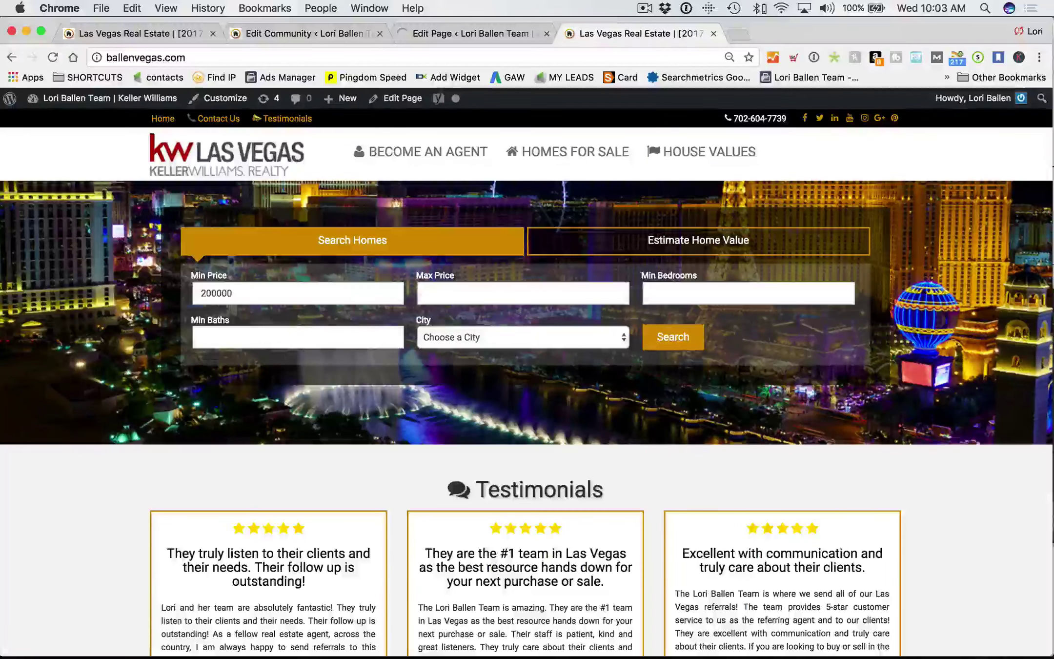
pyautogui.rightClick(116, 243)
pyautogui.click(144, 280)
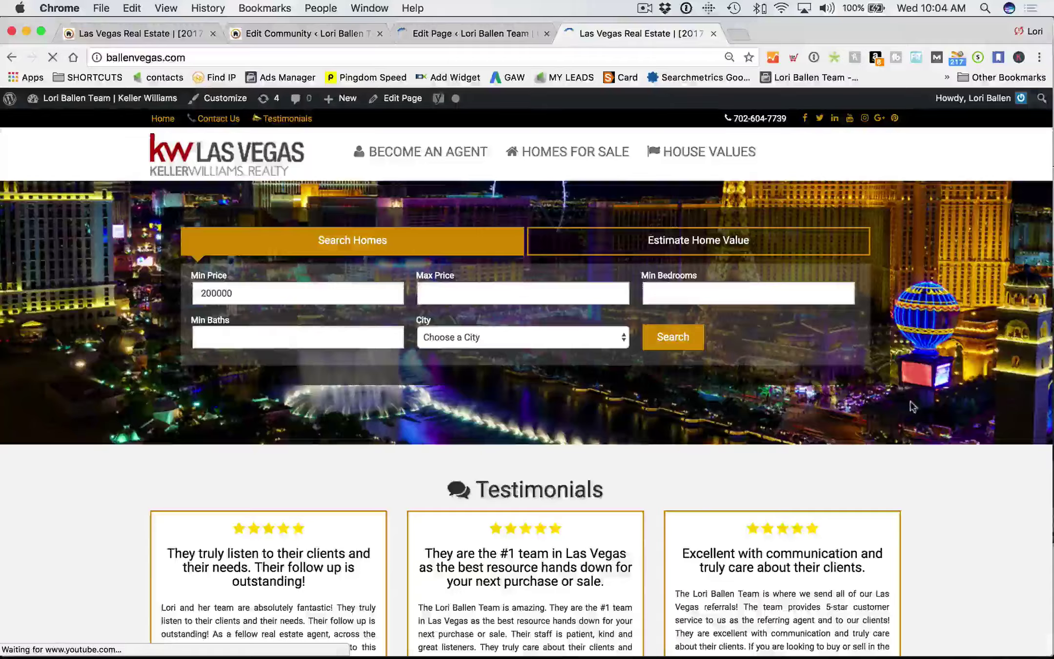
pyautogui.scroll(-7, 909, 398)
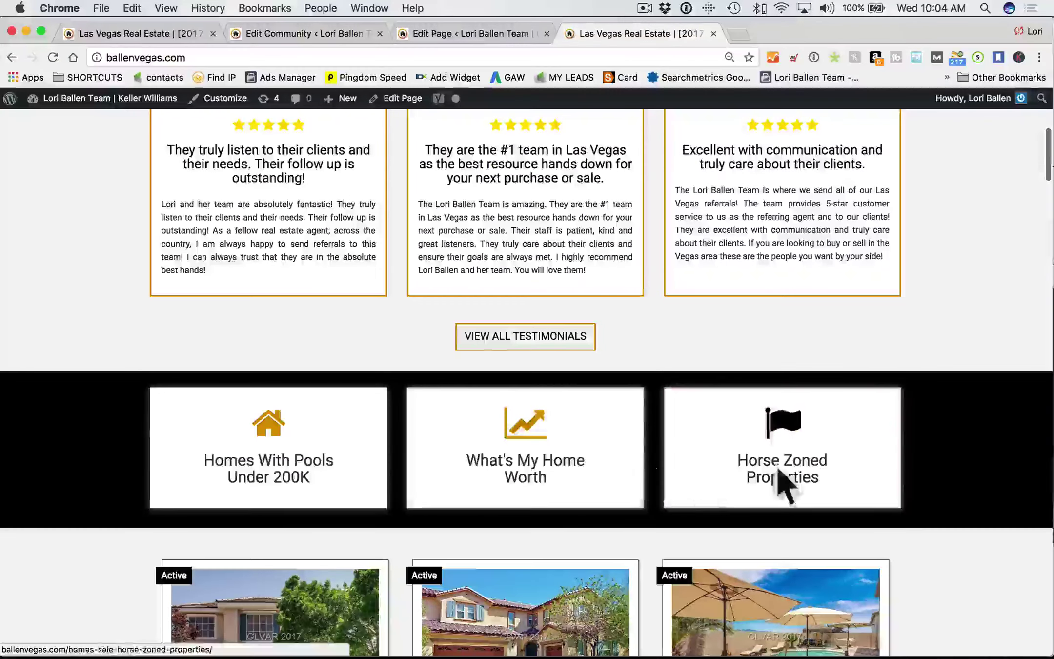
pyautogui.scroll(-12, 513, 459)
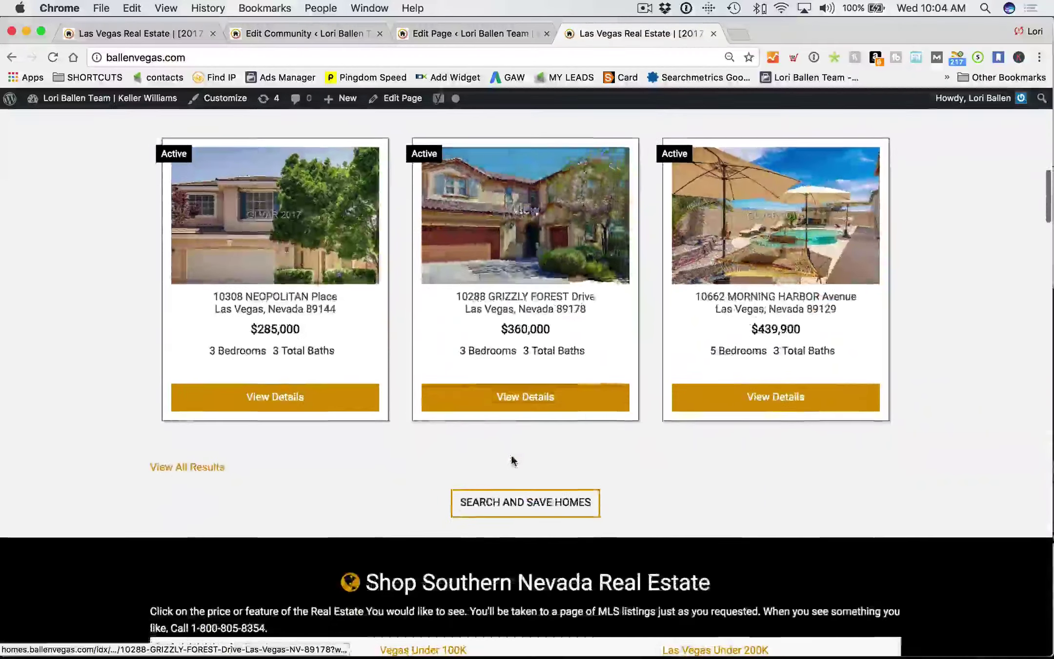
# - Compare the section order on the live home page, from the listings and agent block back to the search hero and testimonials
pyautogui.scroll(-20, 496, 461)
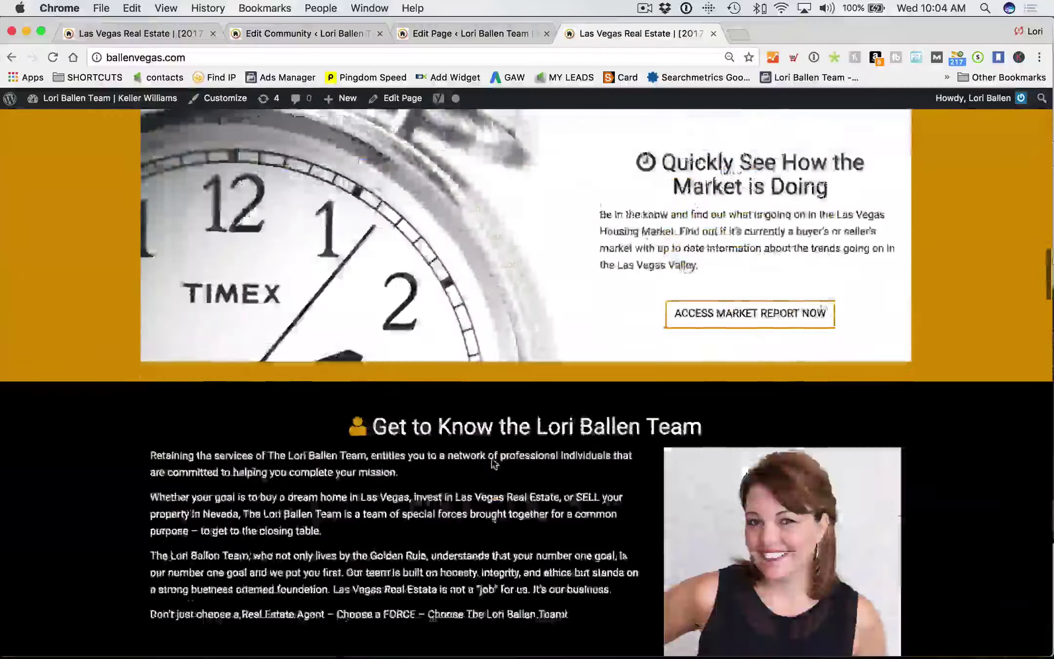
pyautogui.scroll(20, 500, 460)
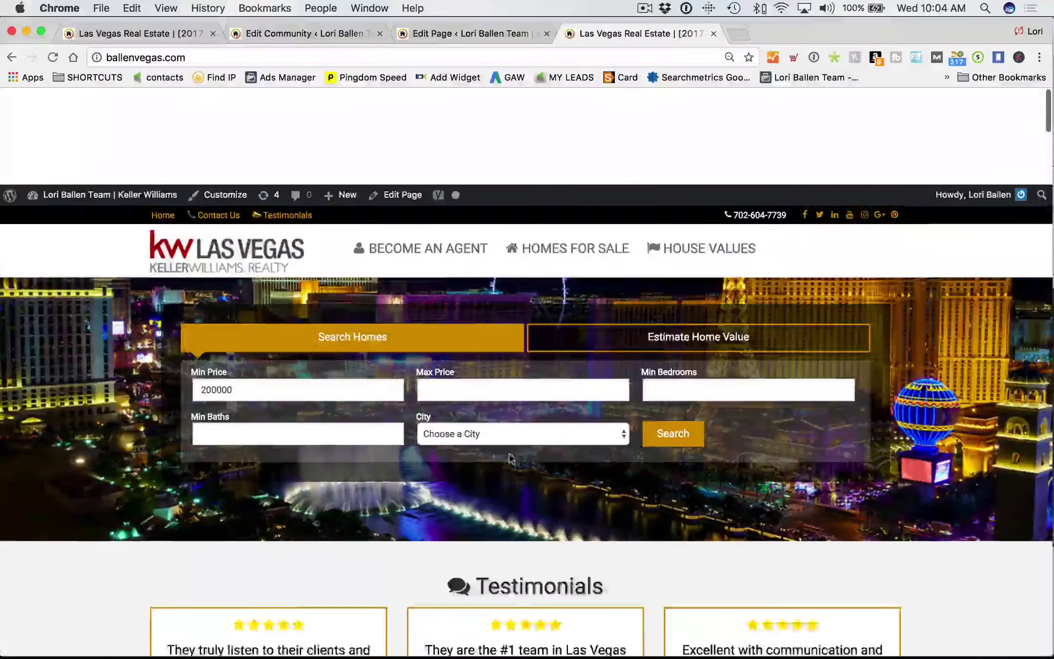
pyautogui.scroll(-4, 510, 457)
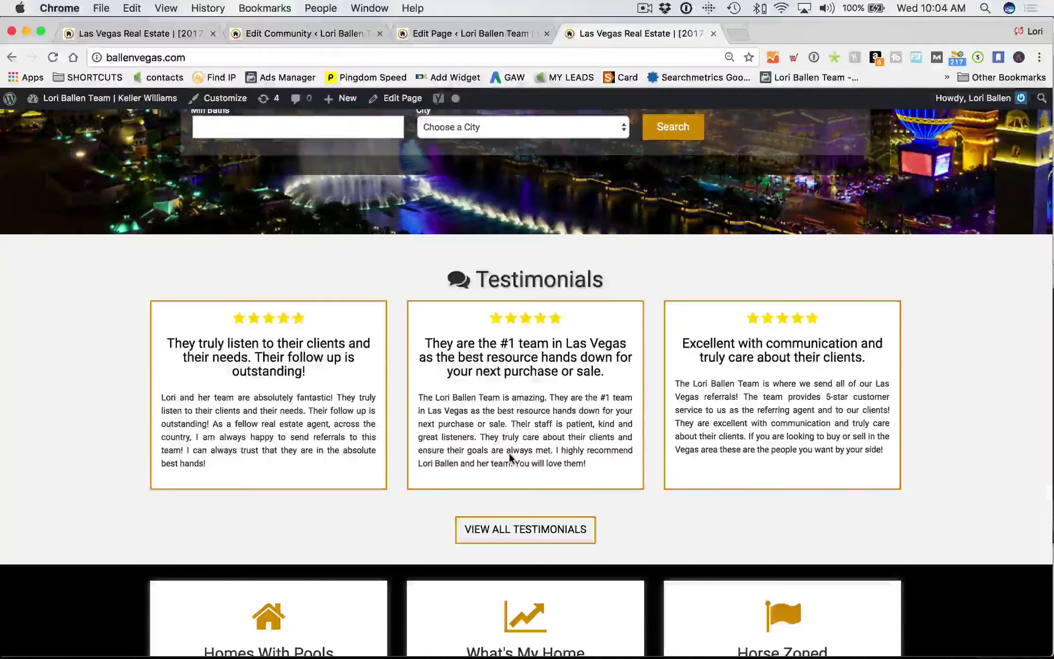
pyautogui.scroll(5, 509, 452)
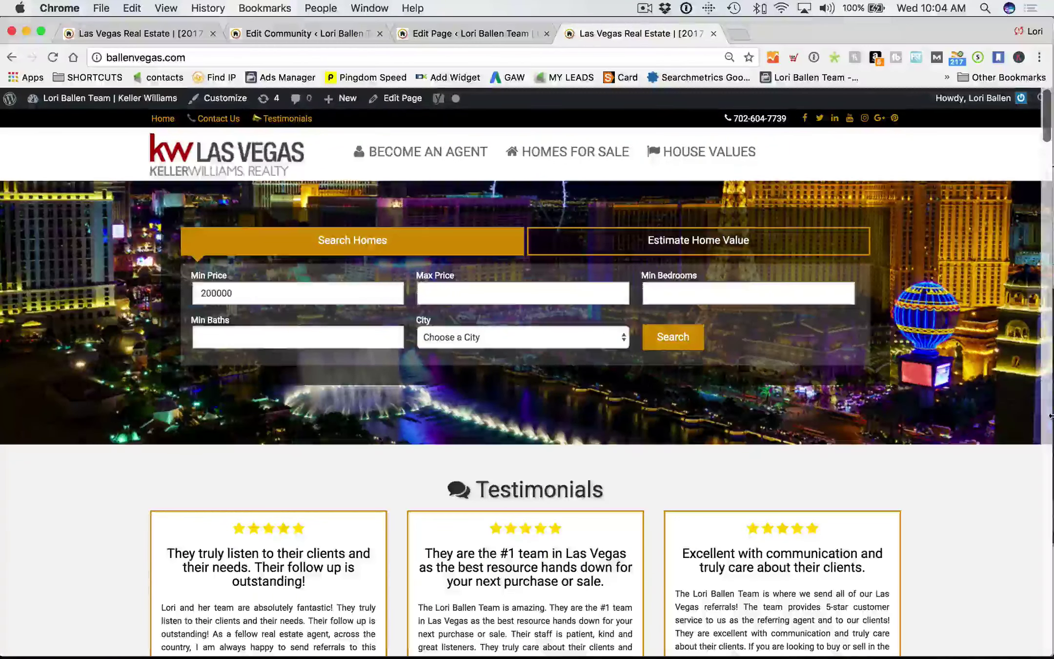
# - Narrow the browser window to phone width and minimize the Mail window behind it to preview the mobile layout
pyautogui.moveTo(1053, 341); pyautogui.dragTo(288, 370)
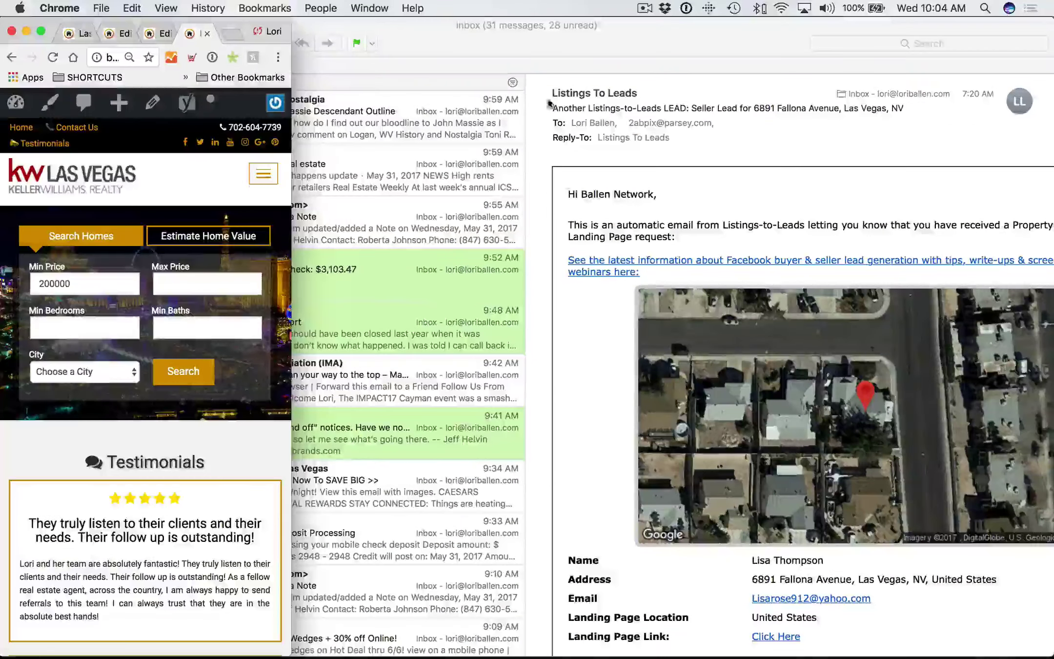
pyautogui.click(487, 44)
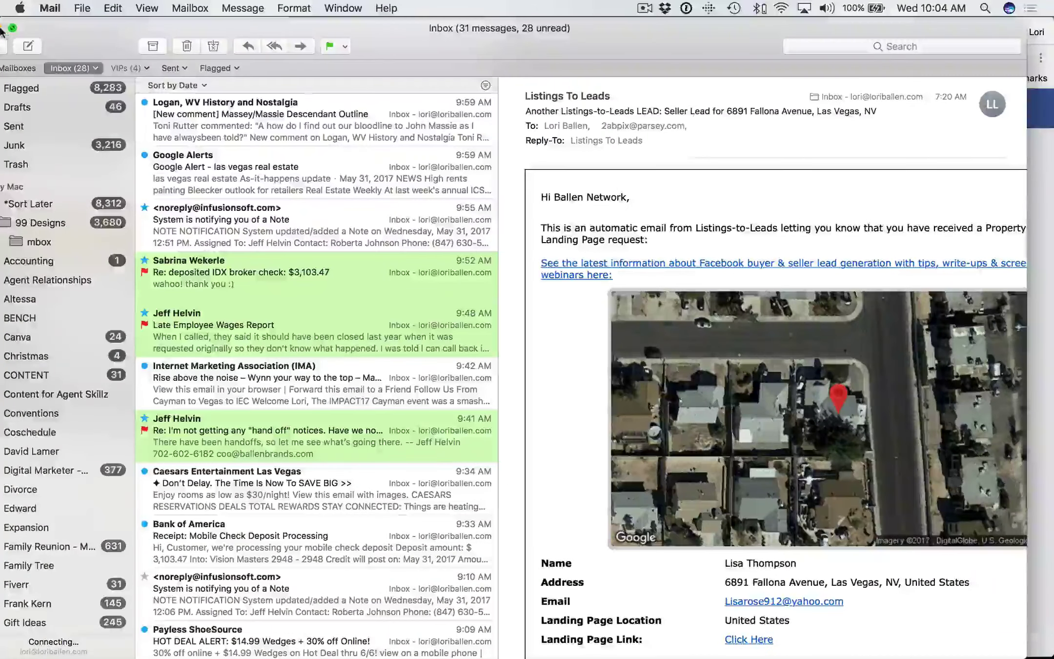
pyautogui.press('super+m')
pyautogui.moveTo(291, 307); pyautogui.dragTo(222, 307)
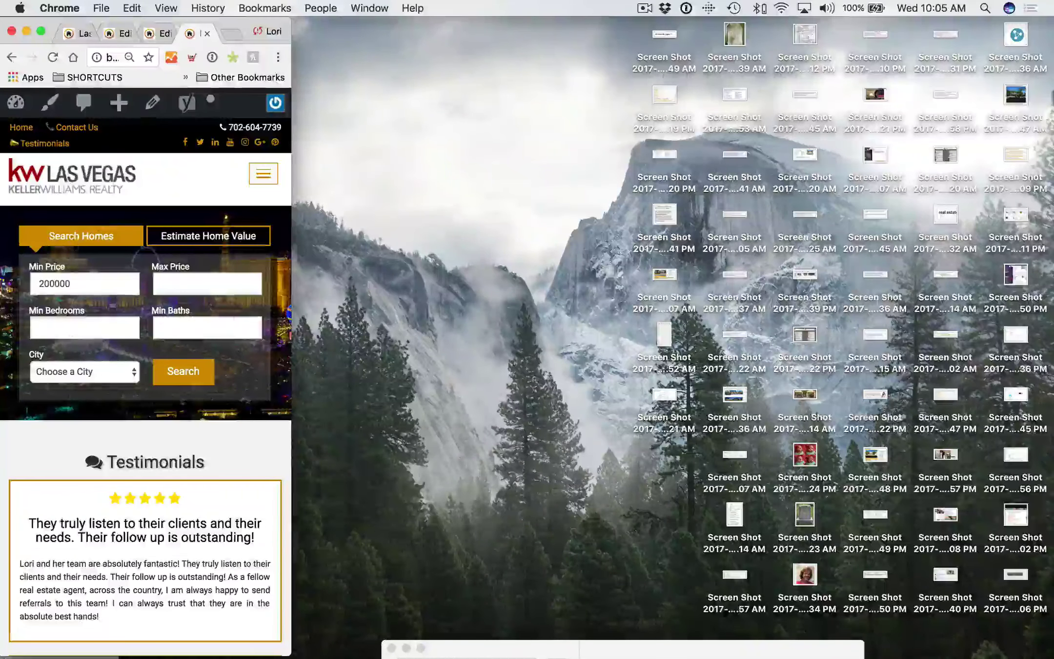
# - Examine how the testimonials, icon boxes, featured listings and price links stack in the home page's mobile layout
pyautogui.scroll(-10, 165, 280)
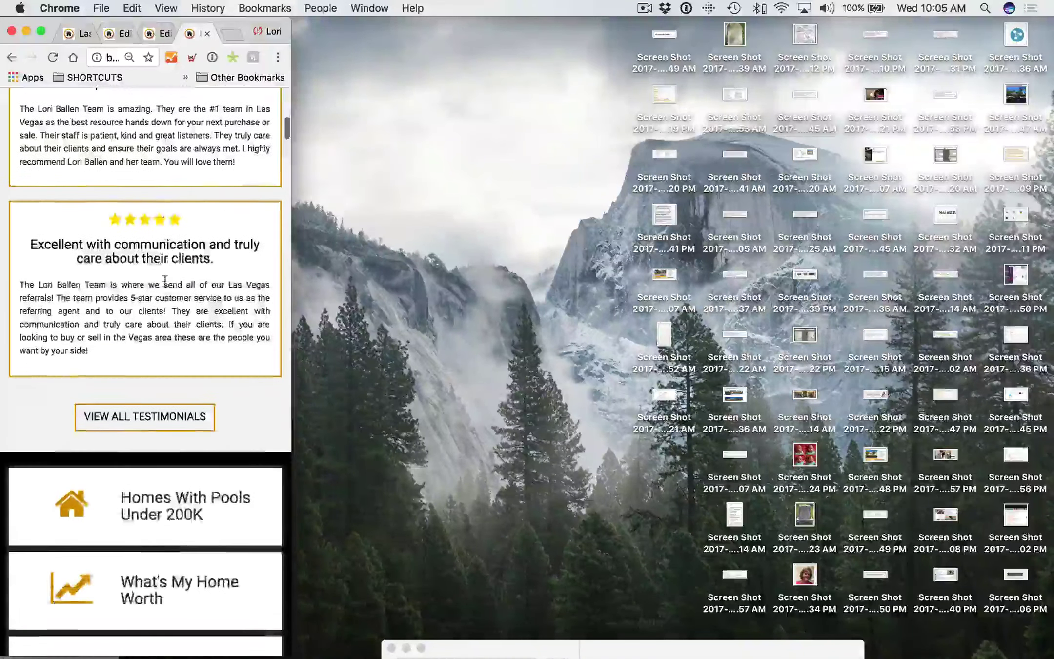
pyautogui.scroll(-5, 165, 283)
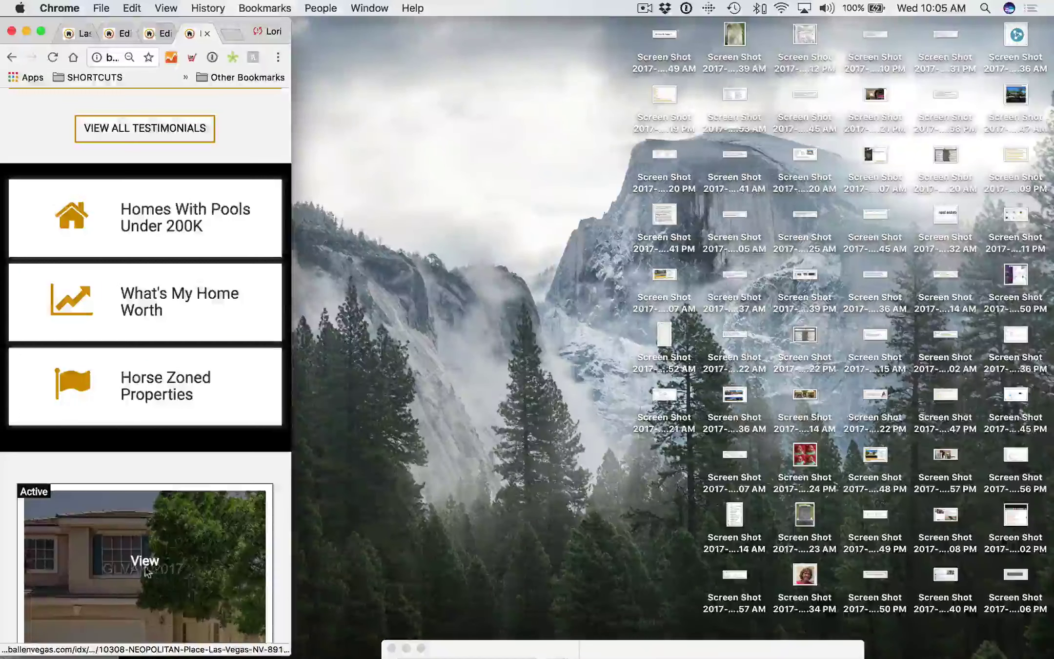
pyautogui.scroll(-15, 173, 303)
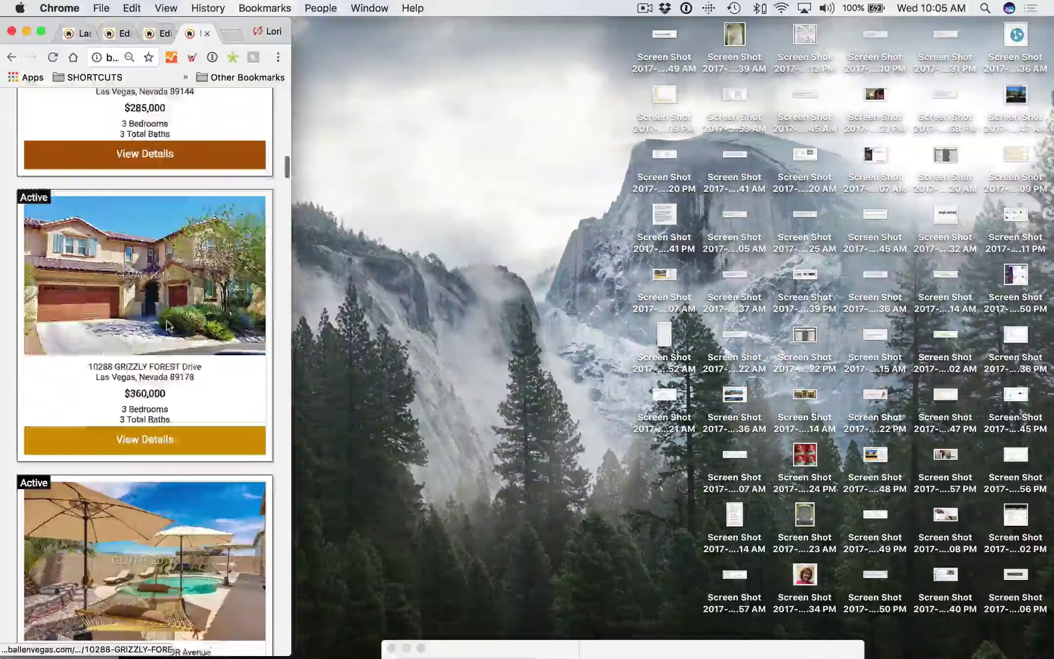
pyautogui.scroll(-8, 166, 325)
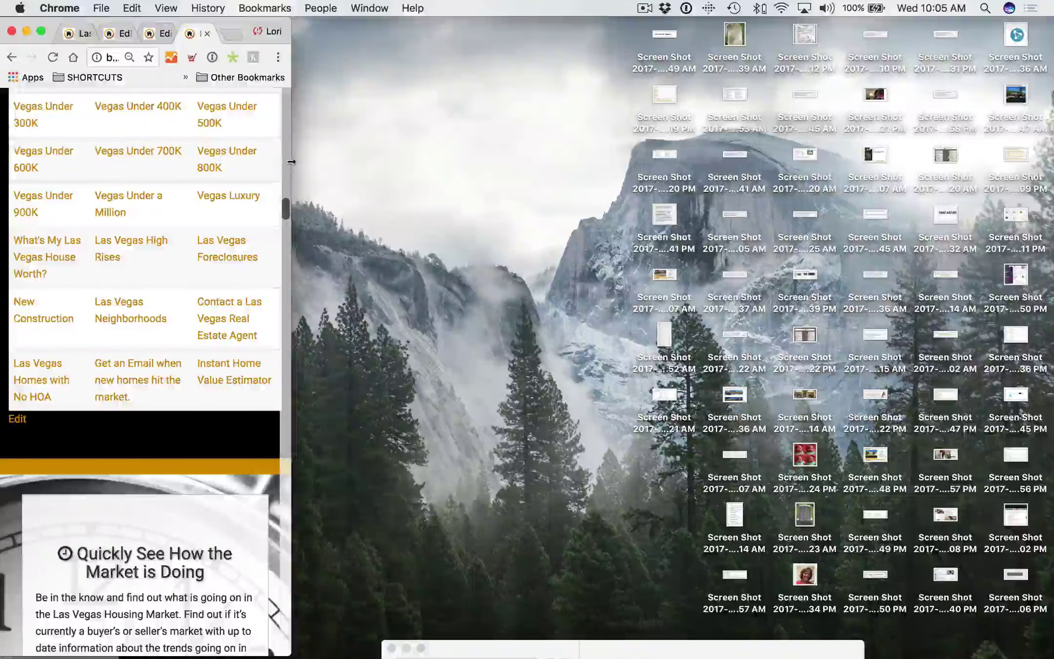
# - Widen the browser window slightly and examine the mobile layout from the market report through articles and communities to the footer
pyautogui.moveTo(292, 162); pyautogui.dragTo(329, 162)
pyautogui.moveTo(274, 20)
pyautogui.mouseDown()
pyautogui.moveTo(317, 20)
pyautogui.moveTo(276, 19)
pyautogui.mouseUp()
pyautogui.scroll(-15, 220, 344)
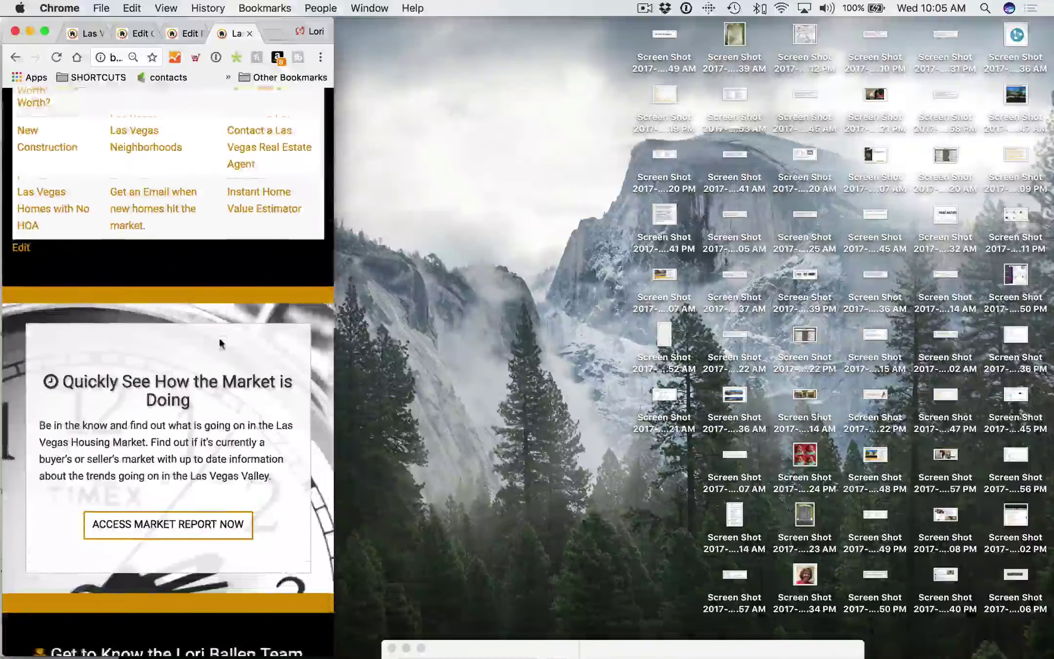
pyautogui.scroll(-20, 221, 347)
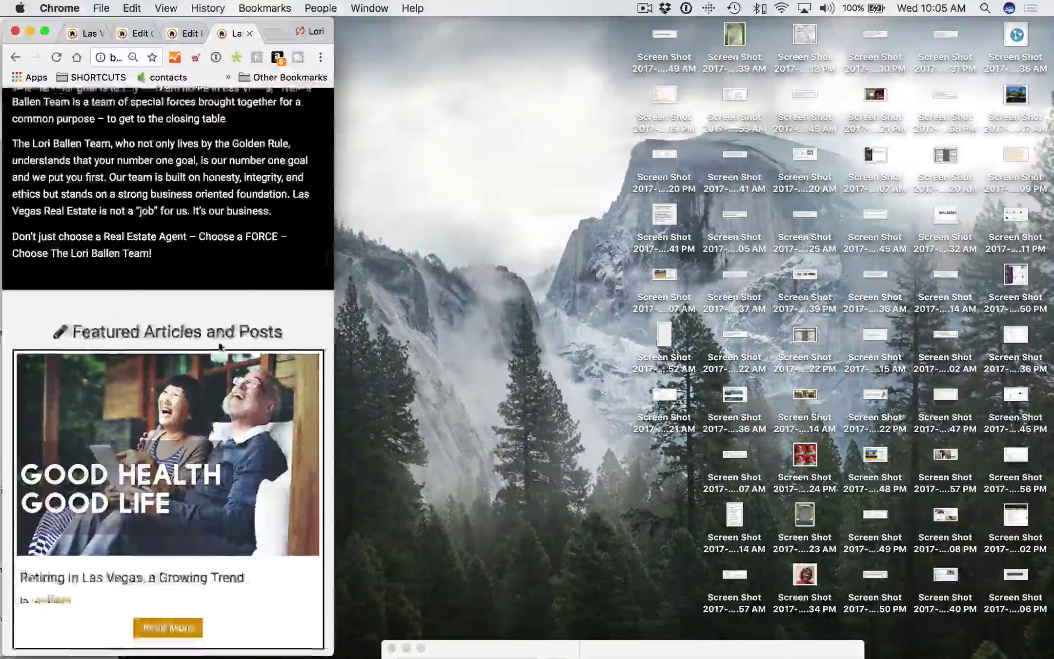
pyautogui.scroll(-20, 219, 349)
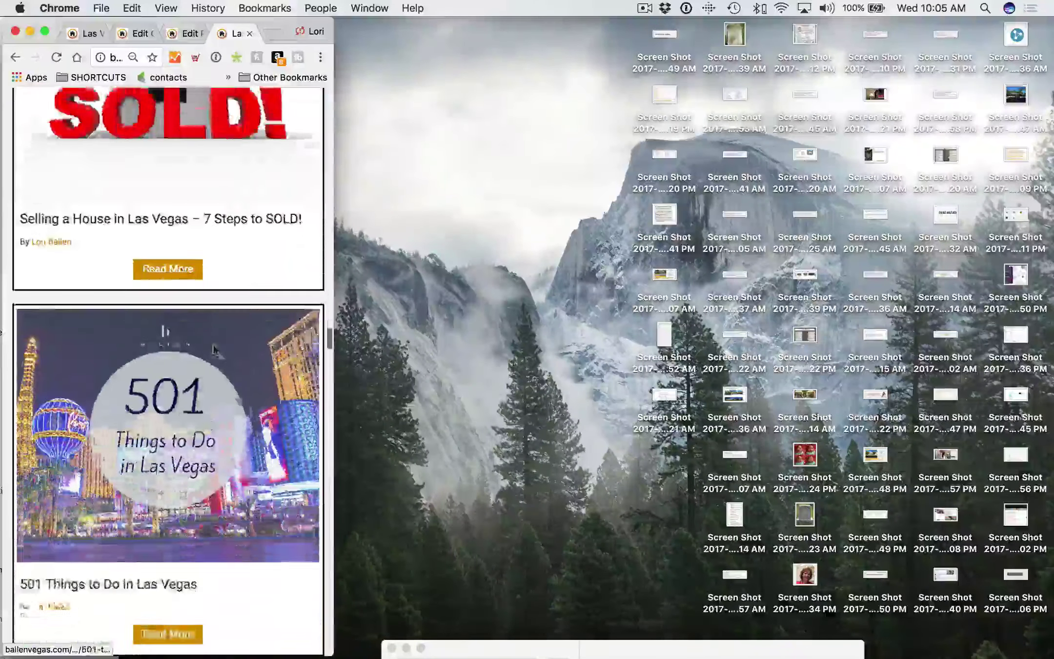
pyautogui.scroll(-20, 213, 352)
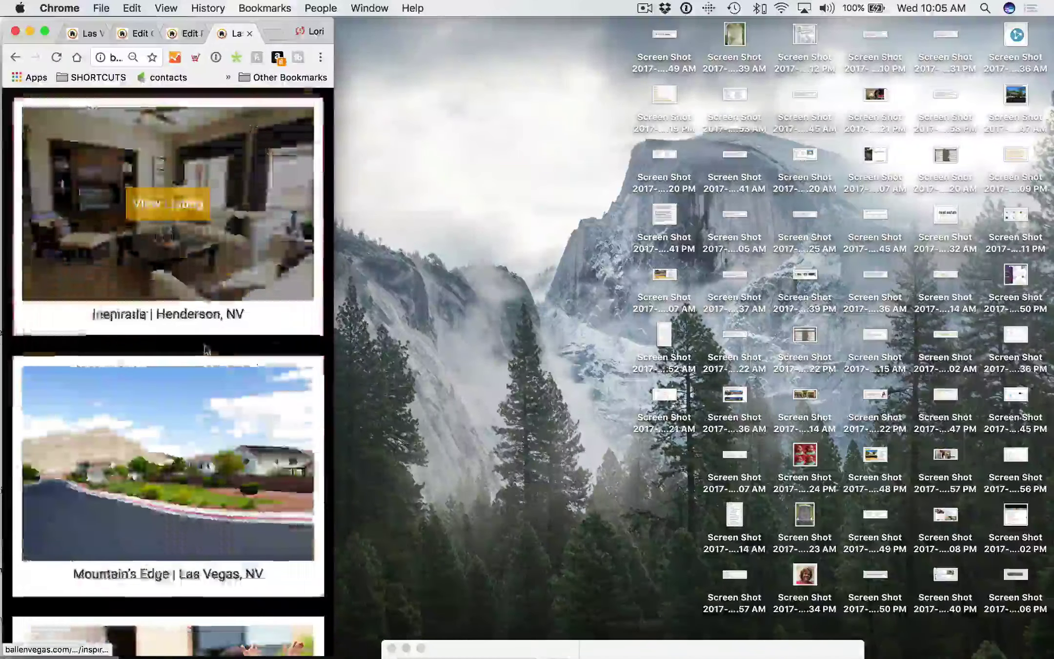
pyautogui.scroll(-20, 205, 349)
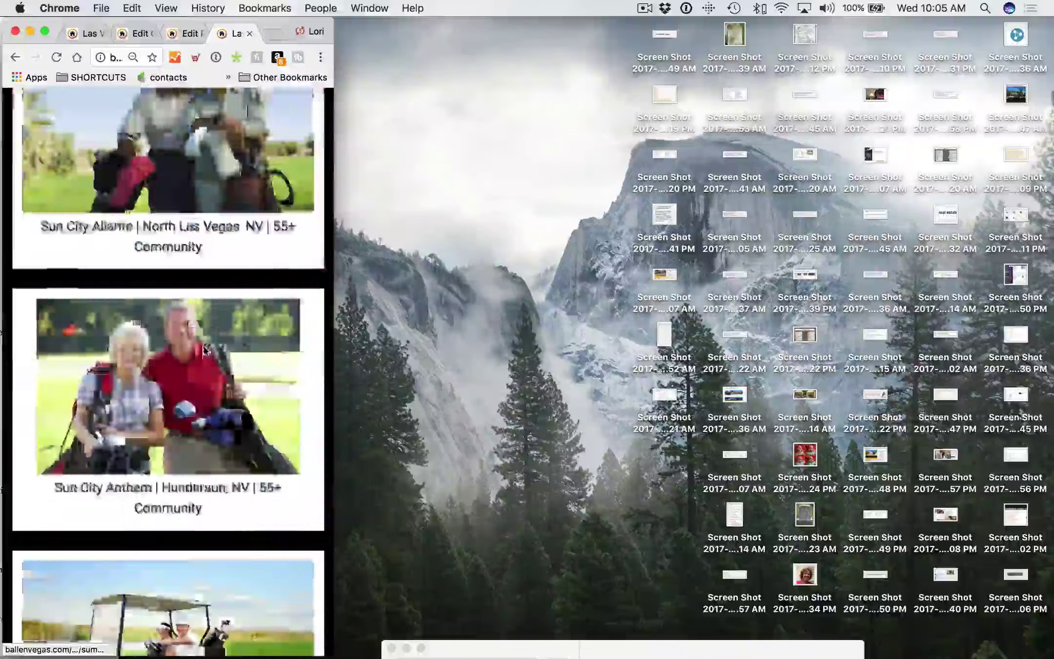
pyautogui.scroll(-20, 203, 351)
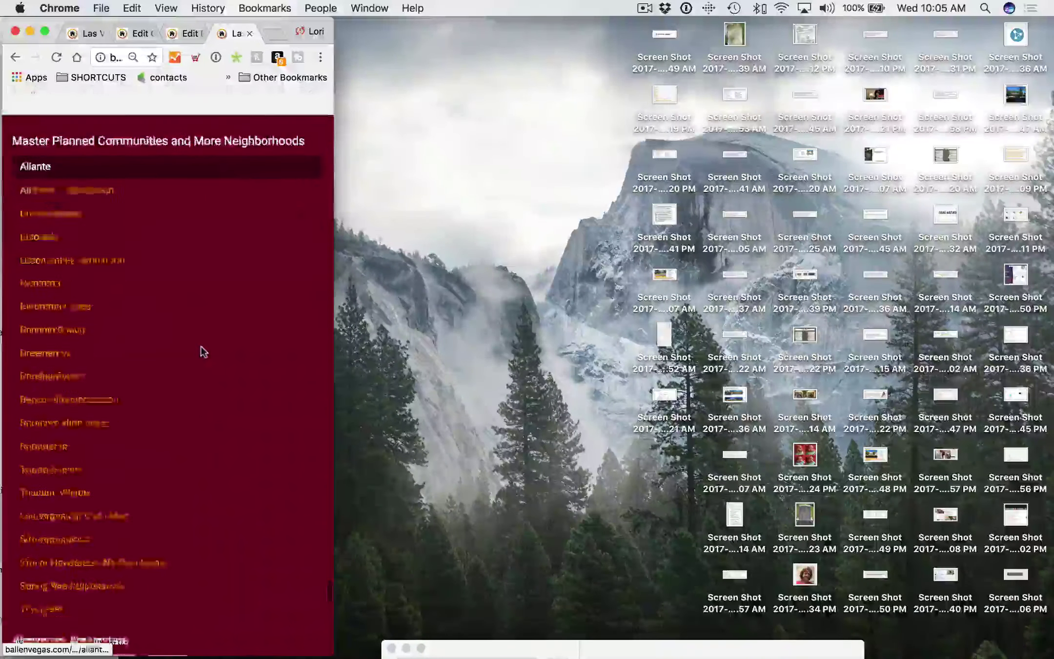
pyautogui.scroll(20, 197, 352)
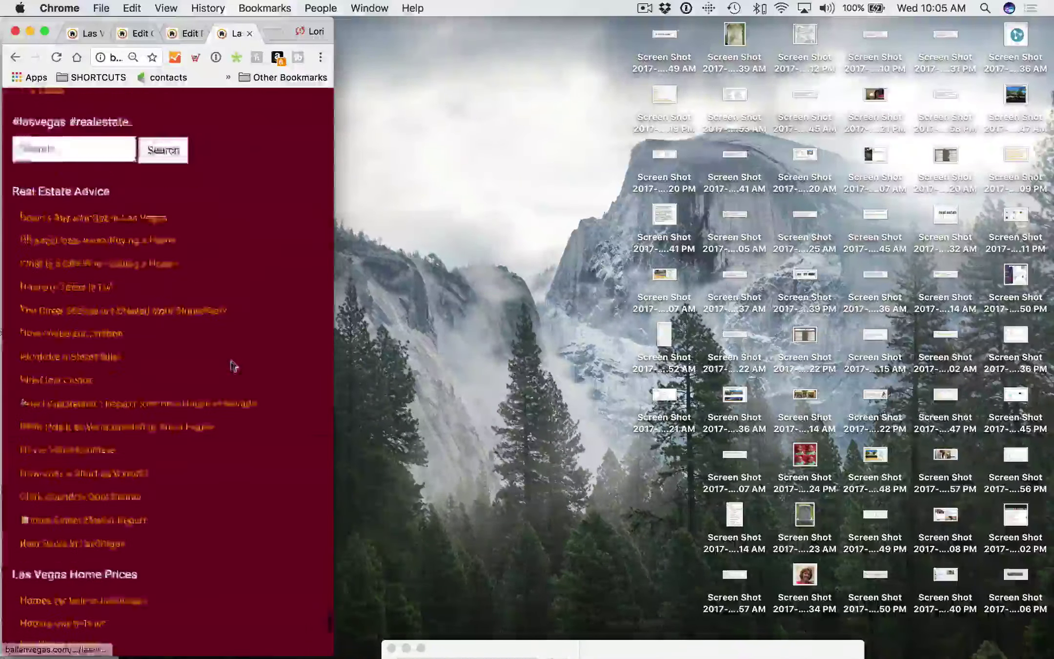
pyautogui.scroll(15, 235, 378)
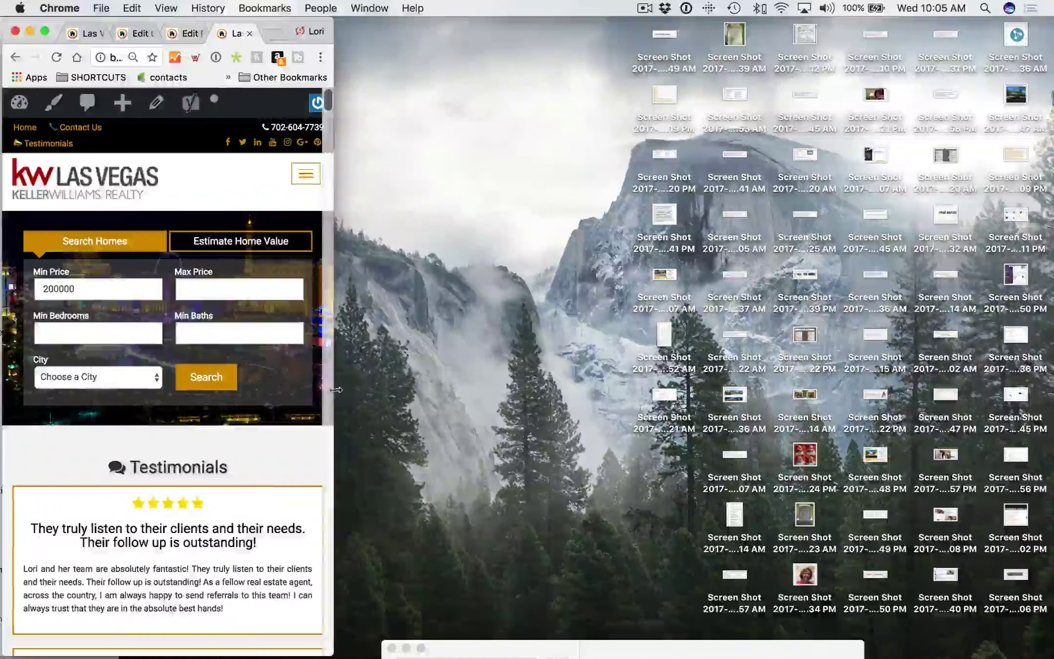
# - Expand the browser window back to full width and examine the desktop layout down to the community tiles
pyautogui.moveTo(335, 389); pyautogui.dragTo(1051, 393)
pyautogui.scroll(-10, 922, 403)
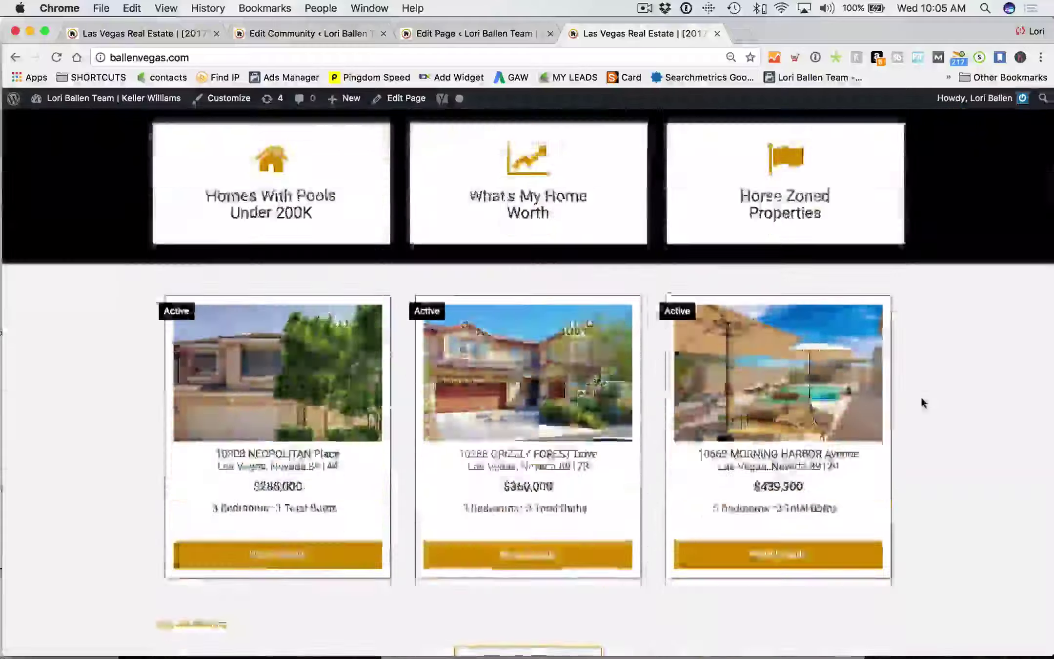
pyautogui.scroll(-20, 921, 400)
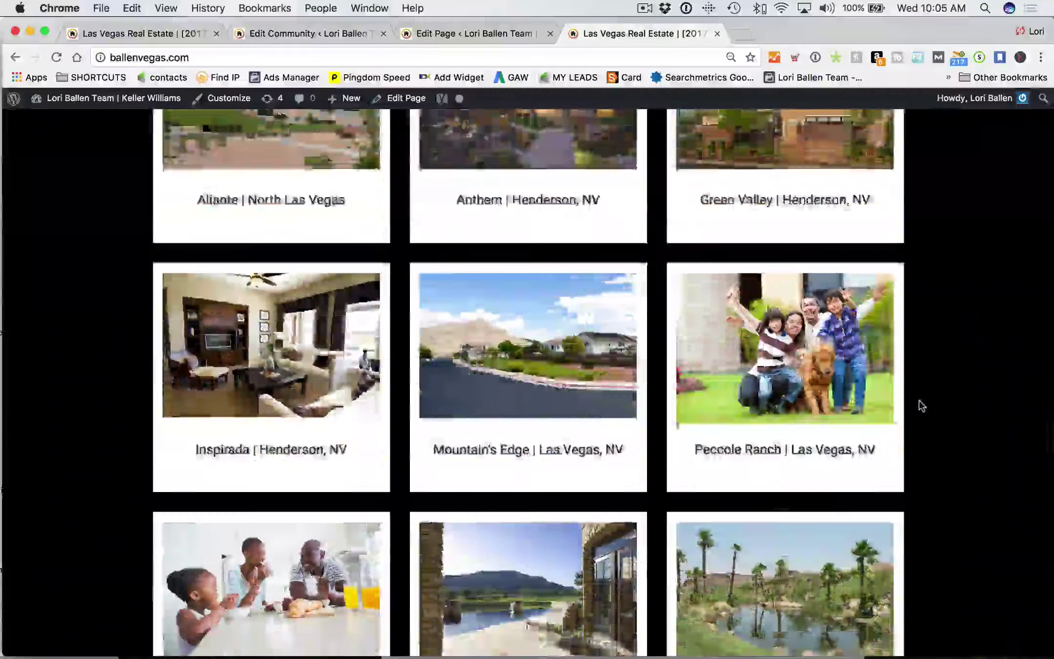
pyautogui.scroll(-3, 921, 406)
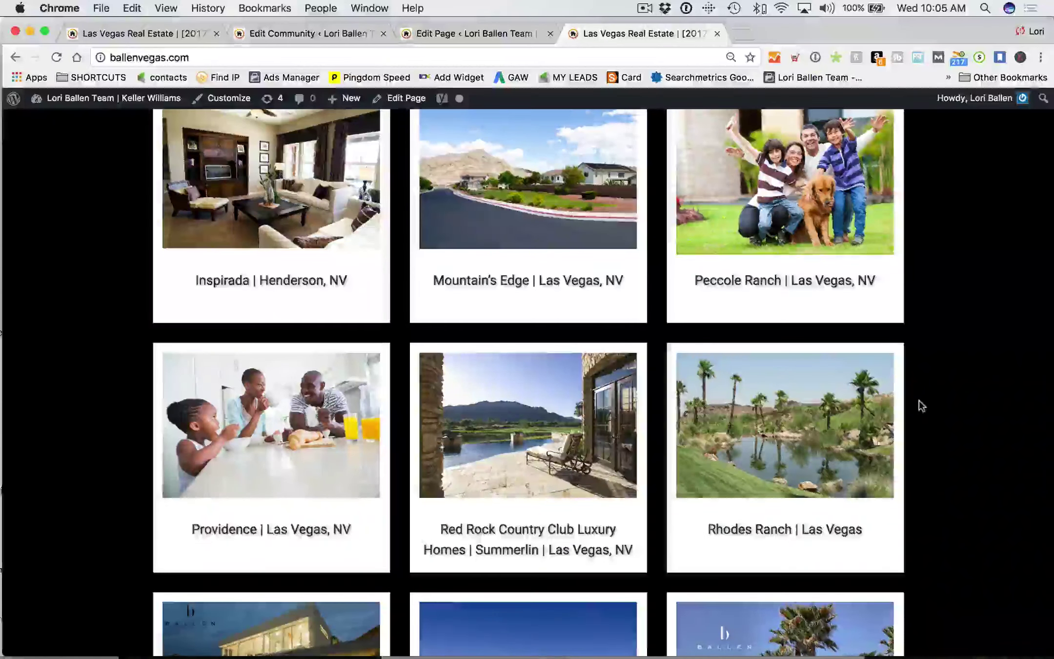